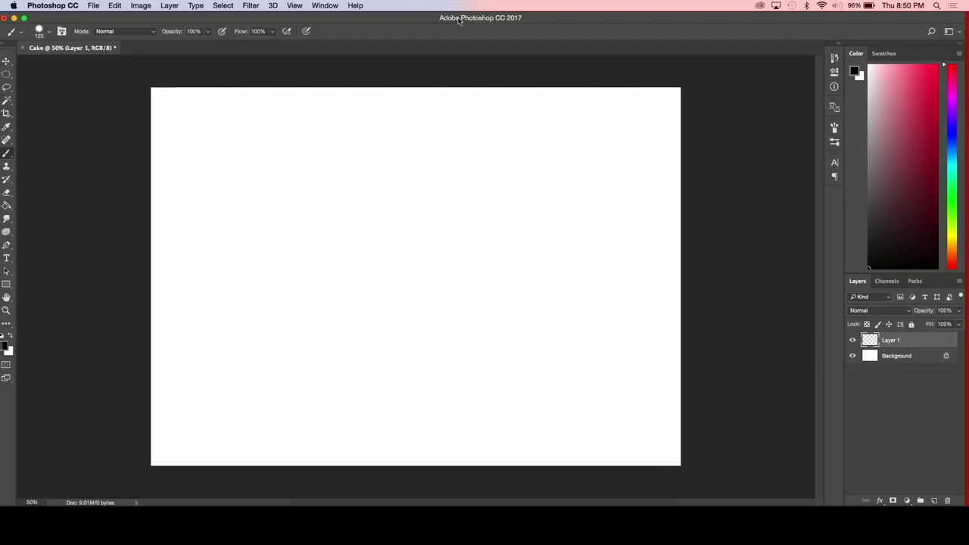
- Draw the cake's wide bottom tier outline as a rounded rectangle on Layer 1 with a 25 px black brush
key(bracketleft)
key(bracketleft)
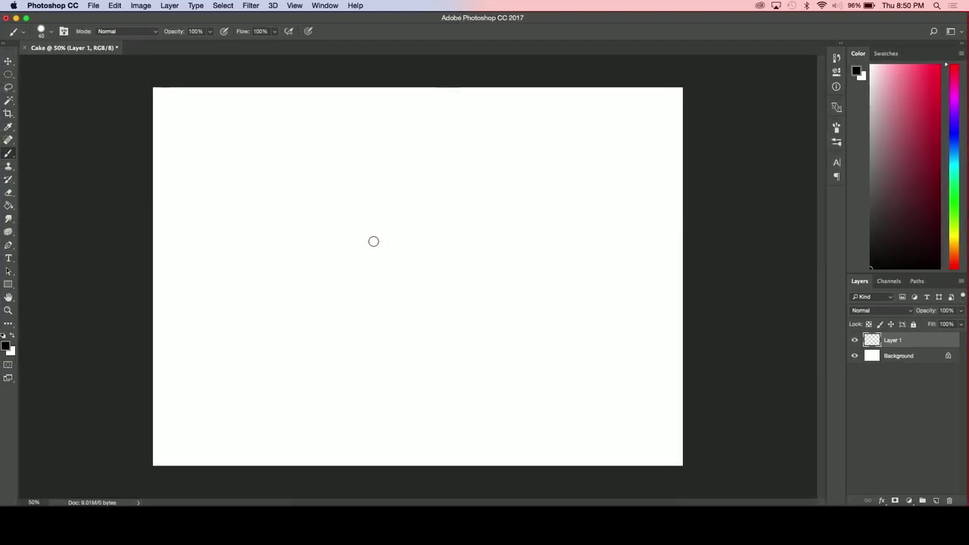
mouse_move(366, 273)
mouse_down()
mouse_move(281, 305)
mouse_move(283, 335)
mouse_up()
key(super+z)
key(bracketleft)
mouse_move(351, 284)
mouse_down()
mouse_move(292, 290)
mouse_move(283, 368)
mouse_move(532, 381)
mouse_move(555, 298)
mouse_move(485, 281)
mouse_move(335, 282)
mouse_up()
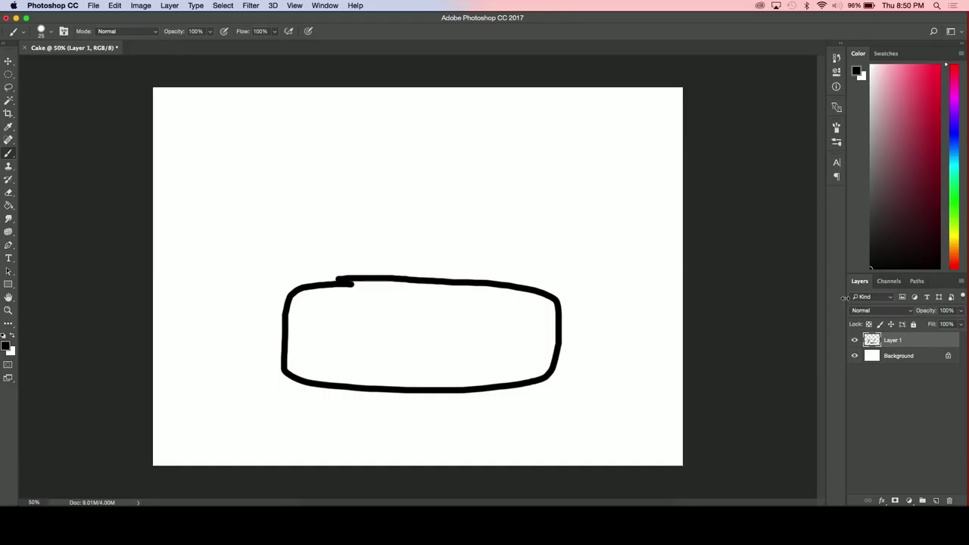
- Add a new layer, draw a narrower middle tier outline overlapping the bottom tier, and rotate it level with Free Transform
click(936, 501)
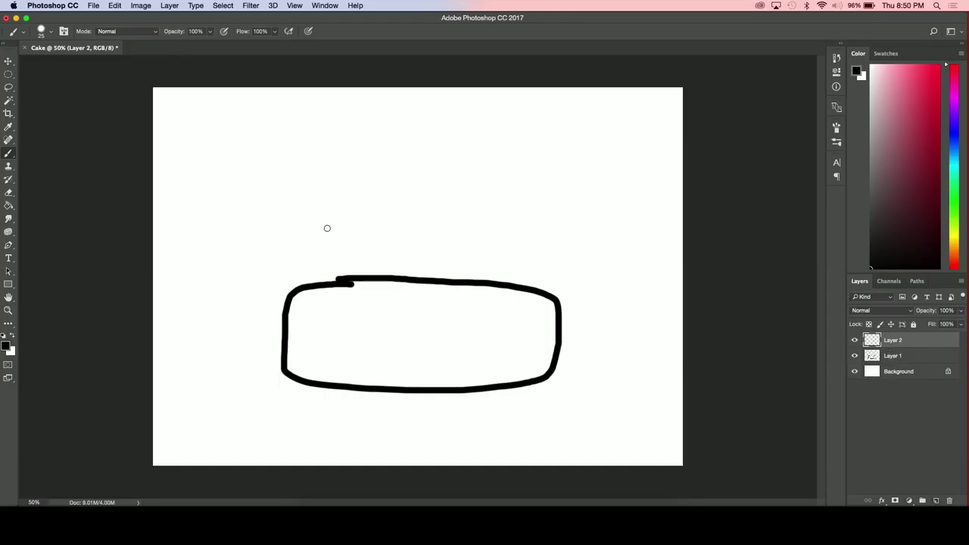
mouse_move(328, 237)
mouse_down()
mouse_move(326, 283)
mouse_move(365, 296)
mouse_move(523, 298)
mouse_move(528, 247)
mouse_move(514, 240)
mouse_move(342, 234)
mouse_up()
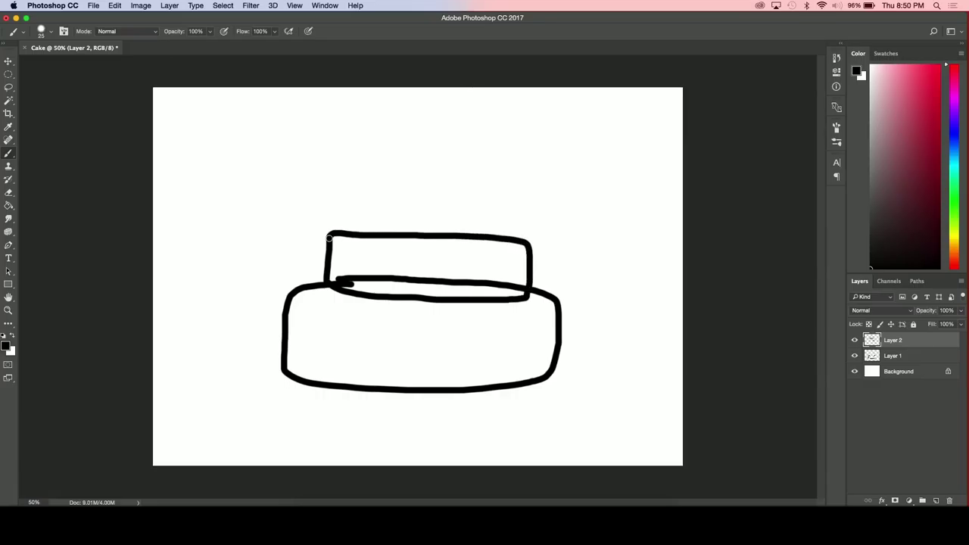
key(ctrl+t)
mouse_move(560, 246)
mouse_down()
mouse_move(556, 238)
mouse_move(542, 255)
mouse_up()
key(Return)
key(b)
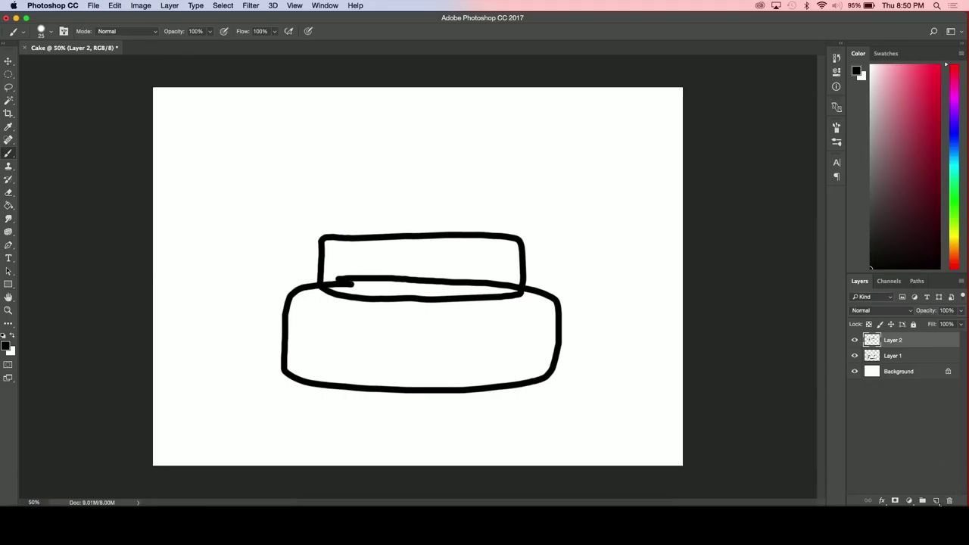
- Draw the smallest top tier's outline on another new layer and choose purple as the foreground colour
click(936, 502)
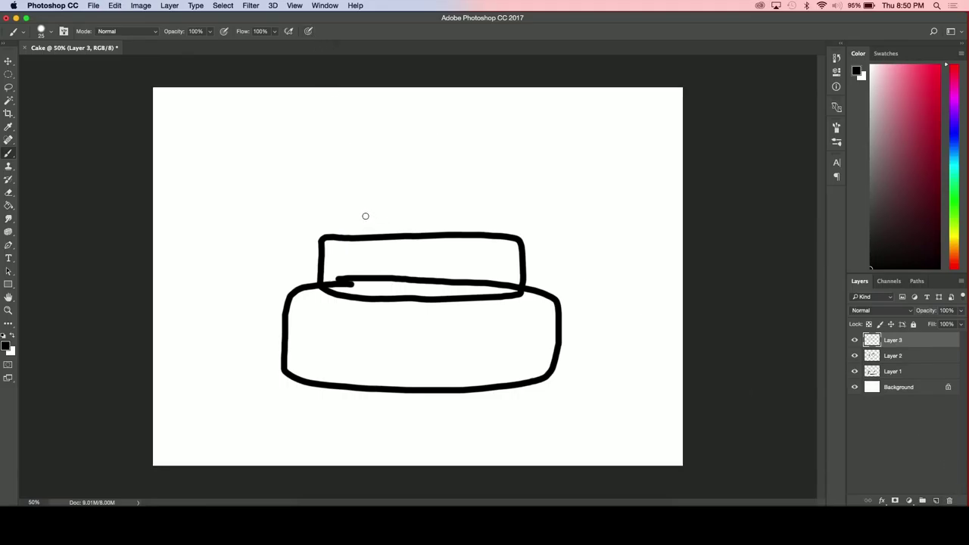
mouse_move(356, 209)
mouse_down()
mouse_move(392, 244)
mouse_move(485, 243)
mouse_move(496, 231)
mouse_move(485, 201)
mouse_move(363, 189)
mouse_up()
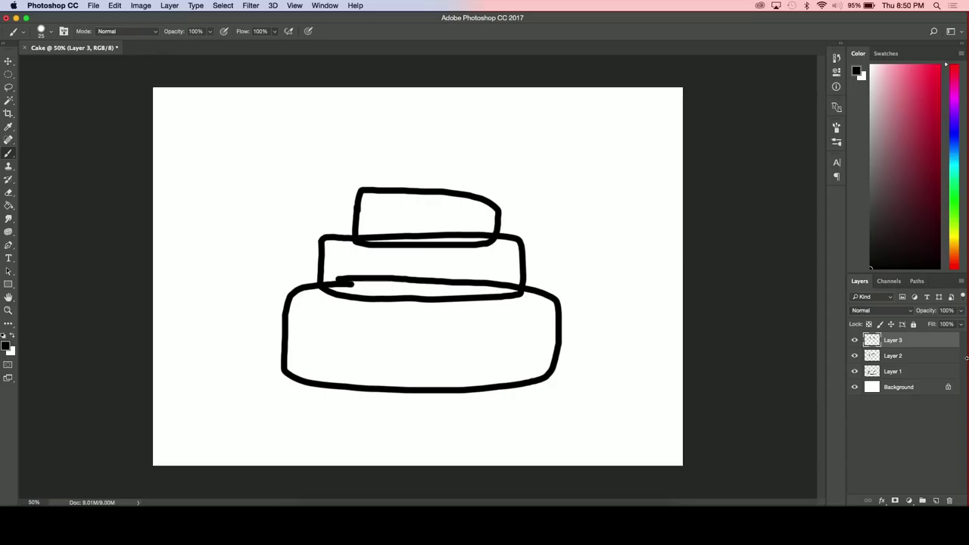
drag(931, 107, 925, 99)
click(9, 205)
click(417, 234)
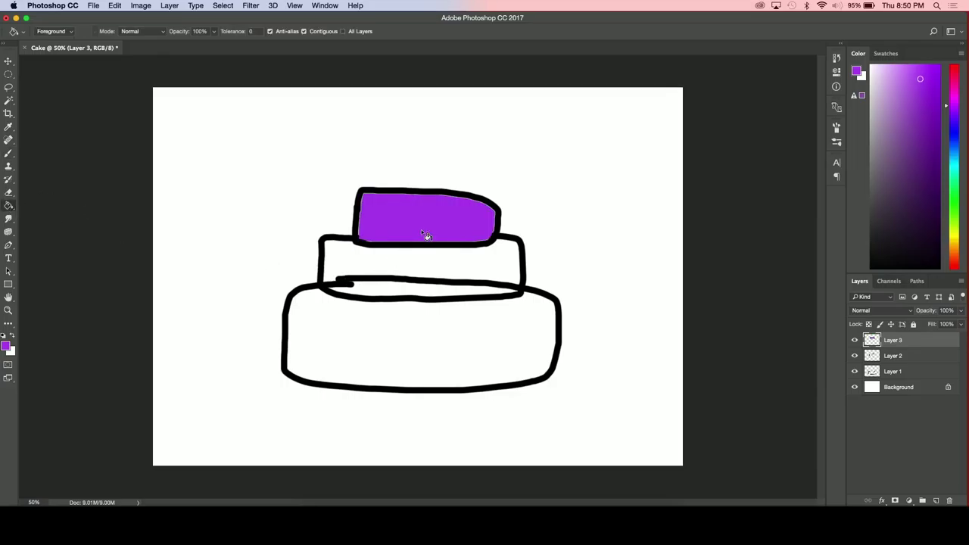
key(super+z)
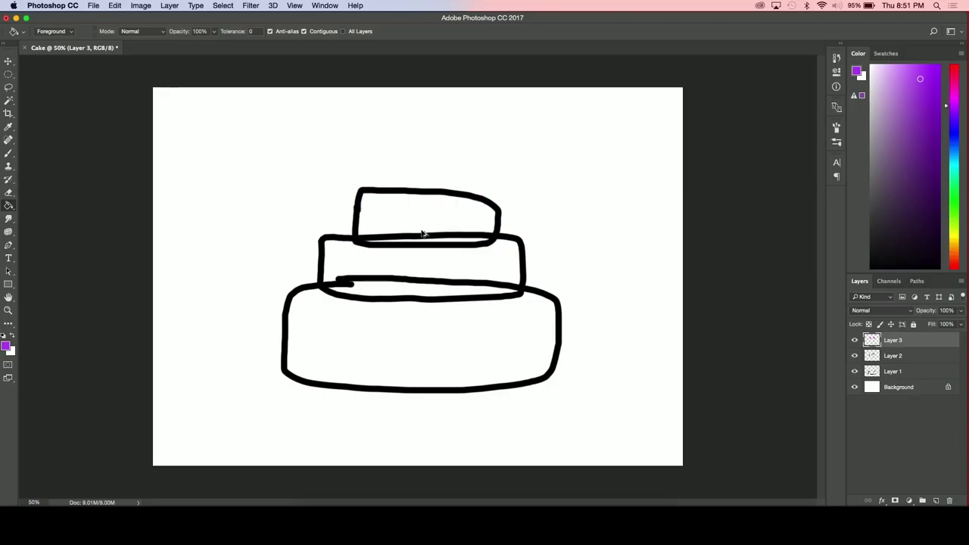
- Add a new layer directly beneath the top tier's outline layer and paint the tier's interior purple with the Brush
click(936, 501)
drag(897, 356, 895, 367)
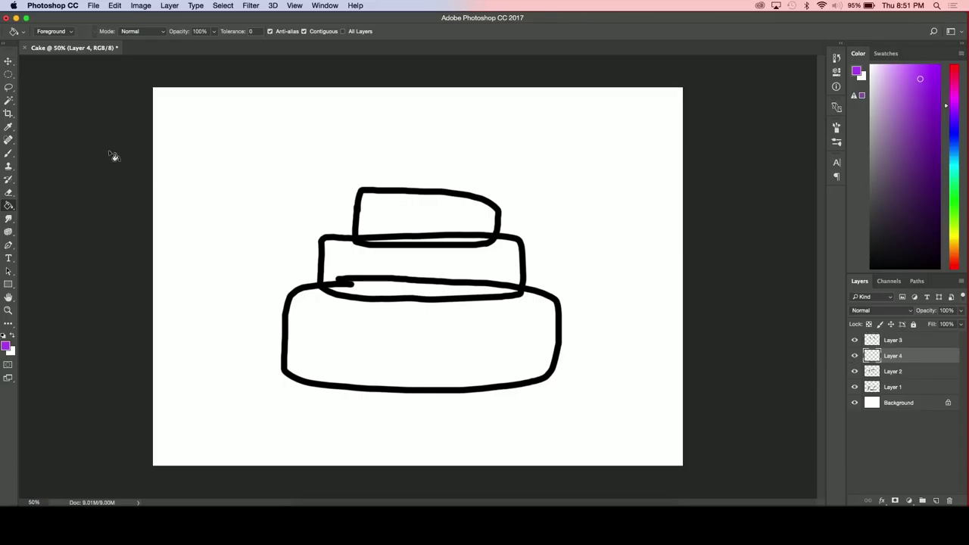
click(9, 157)
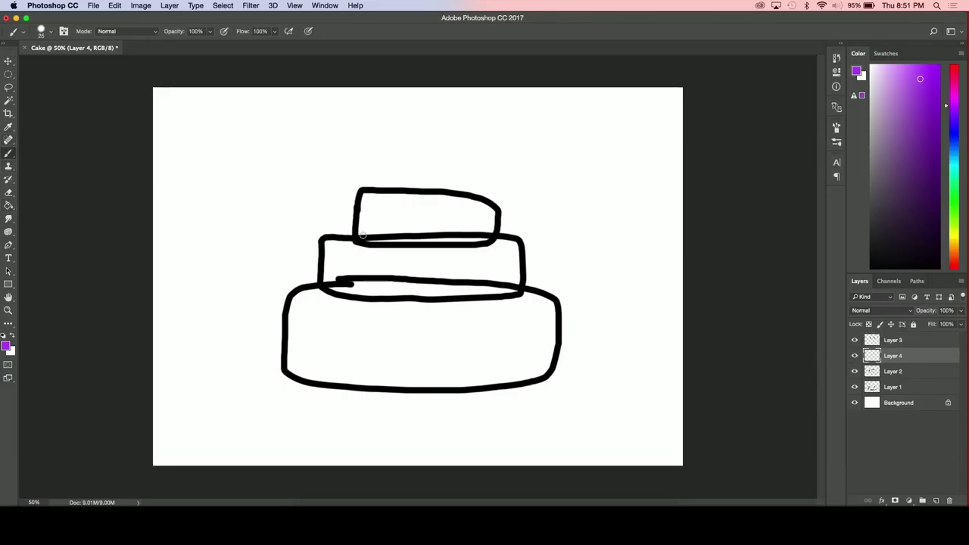
mouse_move(363, 235)
mouse_down()
mouse_move(367, 196)
mouse_move(406, 197)
mouse_move(368, 195)
mouse_move(385, 206)
mouse_move(444, 199)
mouse_move(491, 211)
mouse_move(487, 238)
mouse_move(370, 238)
mouse_move(373, 208)
mouse_move(375, 232)
mouse_move(400, 197)
mouse_move(385, 211)
mouse_move(447, 208)
mouse_move(476, 215)
mouse_move(479, 227)
mouse_move(375, 225)
mouse_move(471, 221)
mouse_move(386, 230)
mouse_up()
- Add a new layer between Layer 2 and Layer 1 and paint the middle tier's interior purple with a 70 px brush
click(890, 371)
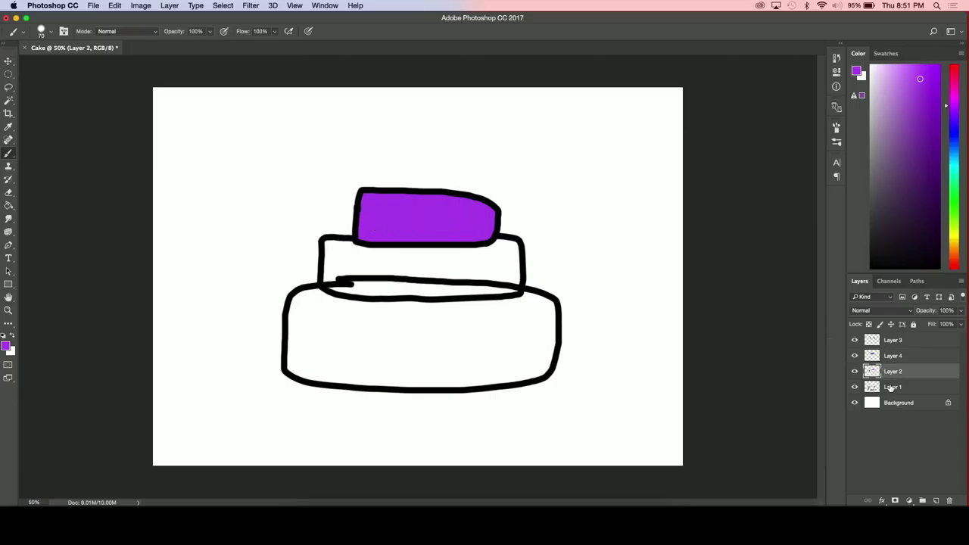
click(893, 387)
click(935, 502)
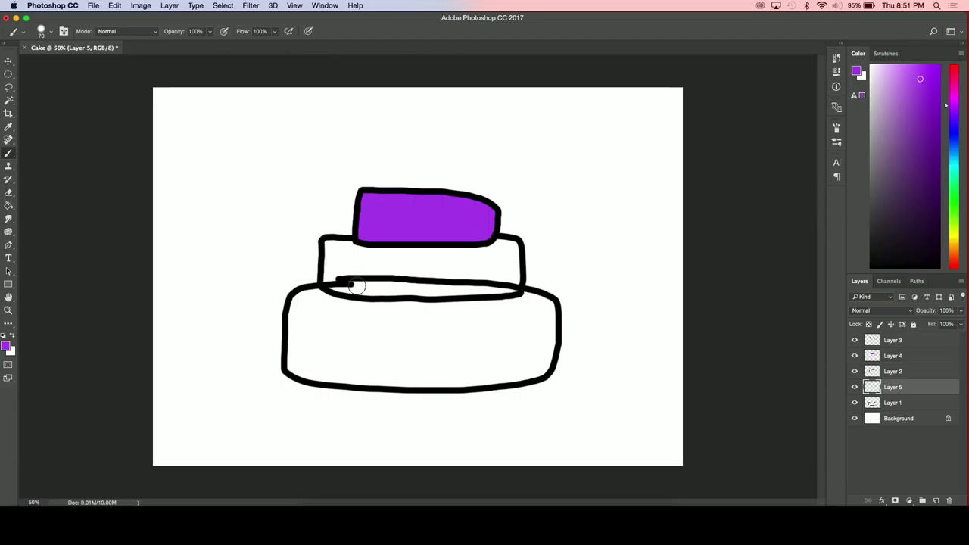
mouse_move(336, 248)
mouse_down()
mouse_move(324, 246)
mouse_move(358, 248)
mouse_up()
key(super+z)
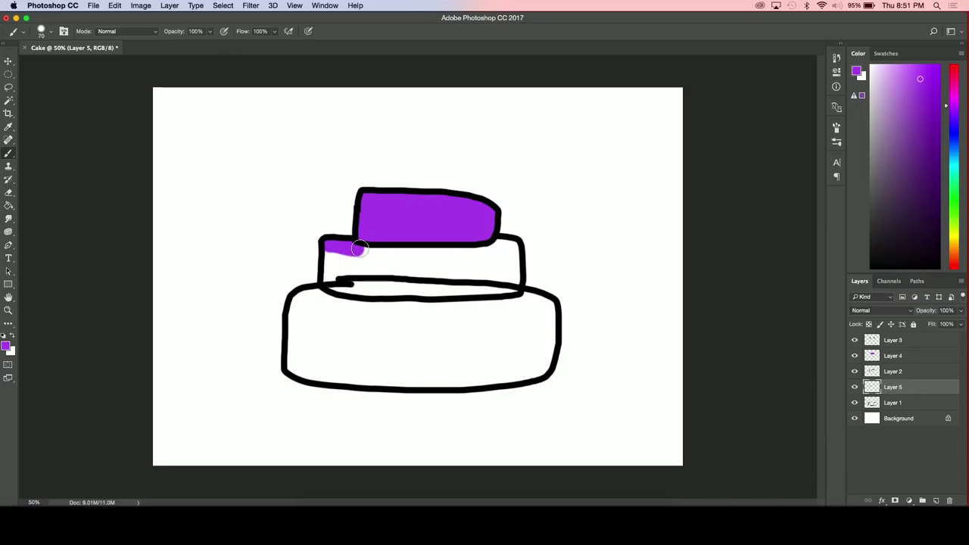
mouse_move(359, 249)
mouse_down()
mouse_move(509, 246)
mouse_move(514, 283)
mouse_up()
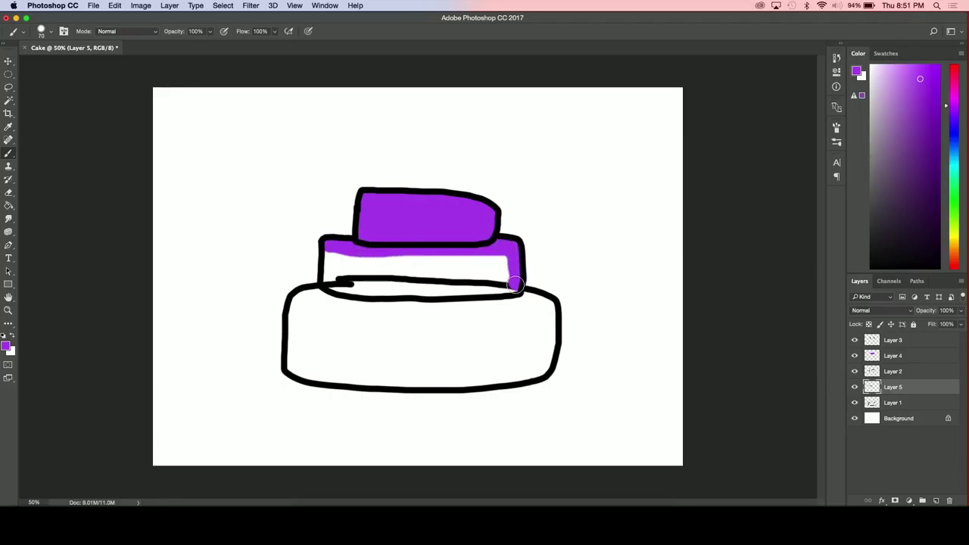
key(super+z)
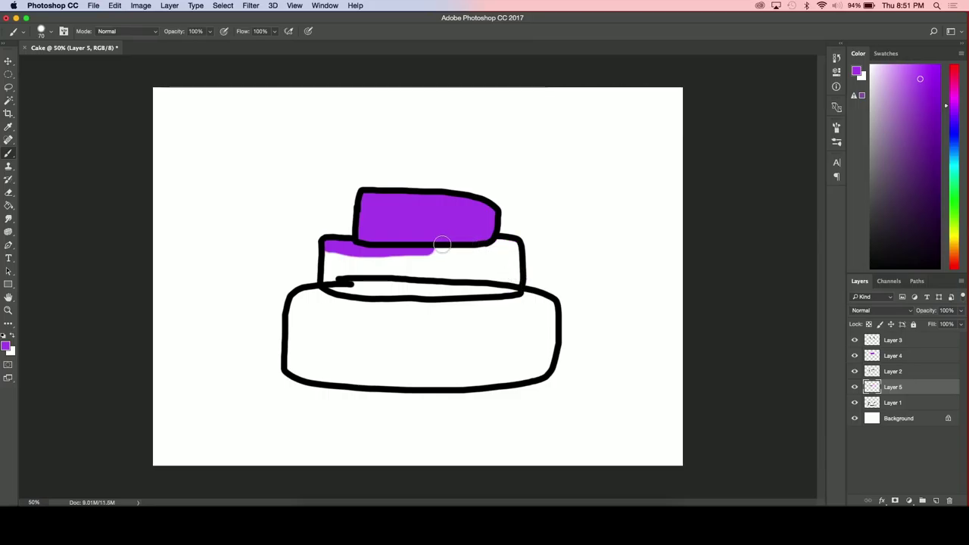
mouse_move(434, 249)
mouse_down()
mouse_move(509, 248)
mouse_move(514, 284)
mouse_move(345, 285)
mouse_move(334, 282)
mouse_move(346, 286)
mouse_move(330, 268)
mouse_move(330, 244)
mouse_move(350, 262)
mouse_move(443, 254)
mouse_move(503, 266)
mouse_move(352, 274)
mouse_move(396, 264)
mouse_move(461, 268)
mouse_move(391, 279)
mouse_up()
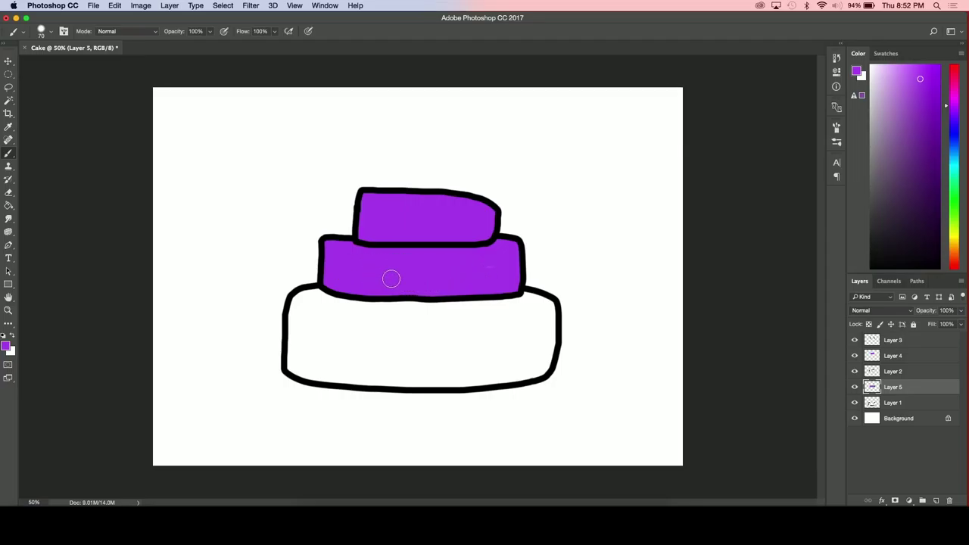
- Add a new layer above the Background and paint the whole bottom tier purple, enlarging the brush to 125 px for its centre
click(878, 403)
click(884, 418)
click(935, 501)
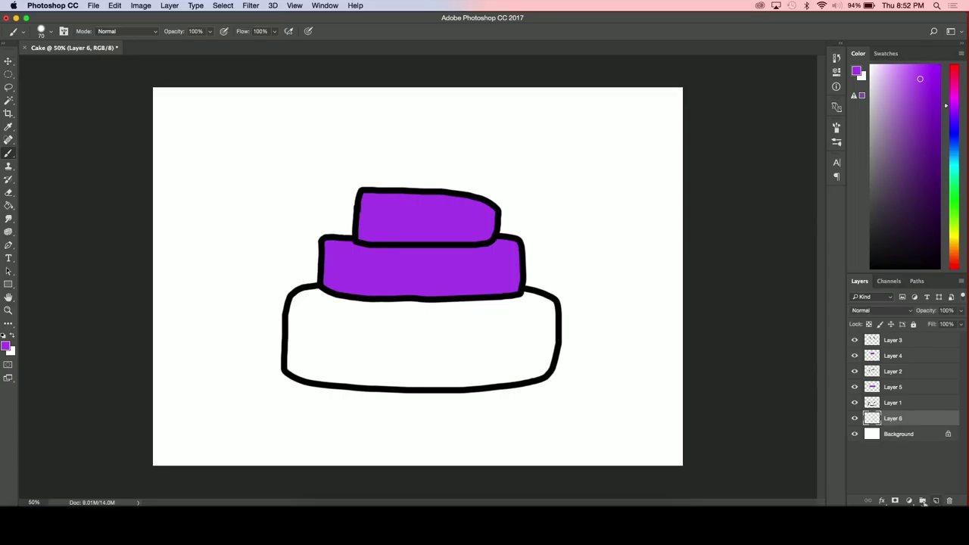
mouse_move(299, 302)
mouse_down()
mouse_move(302, 293)
mouse_move(539, 302)
mouse_move(523, 299)
mouse_move(546, 307)
mouse_move(548, 335)
mouse_move(548, 312)
mouse_move(544, 367)
mouse_move(442, 381)
mouse_move(313, 376)
mouse_move(292, 366)
mouse_move(295, 318)
mouse_move(313, 306)
mouse_up()
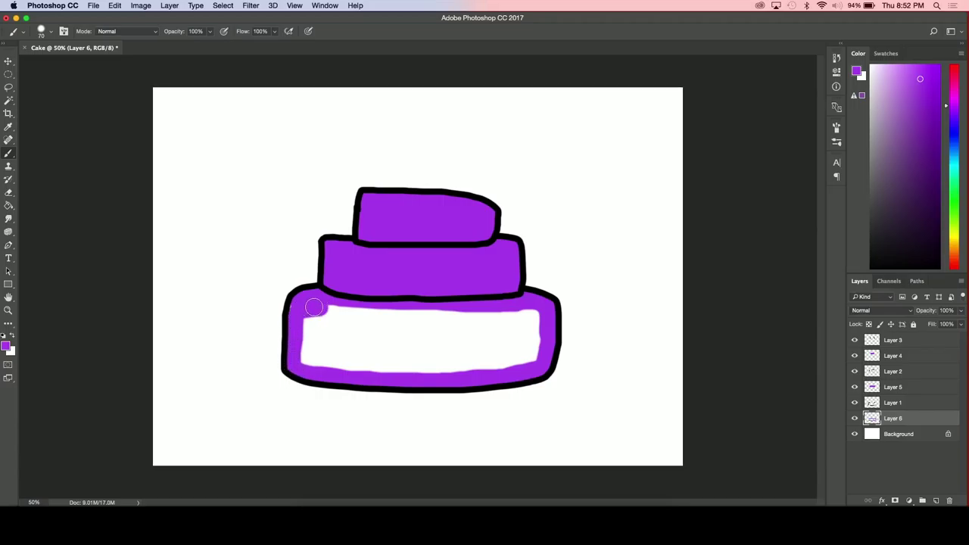
key(bracketright)
key(bracketright)
key(bracketright)
key(bracketright)
mouse_move(316, 319)
mouse_down()
mouse_move(527, 320)
mouse_move(530, 342)
mouse_move(532, 318)
mouse_move(512, 346)
mouse_move(482, 361)
mouse_move(315, 356)
mouse_move(303, 322)
mouse_move(351, 335)
mouse_move(513, 344)
mouse_up()
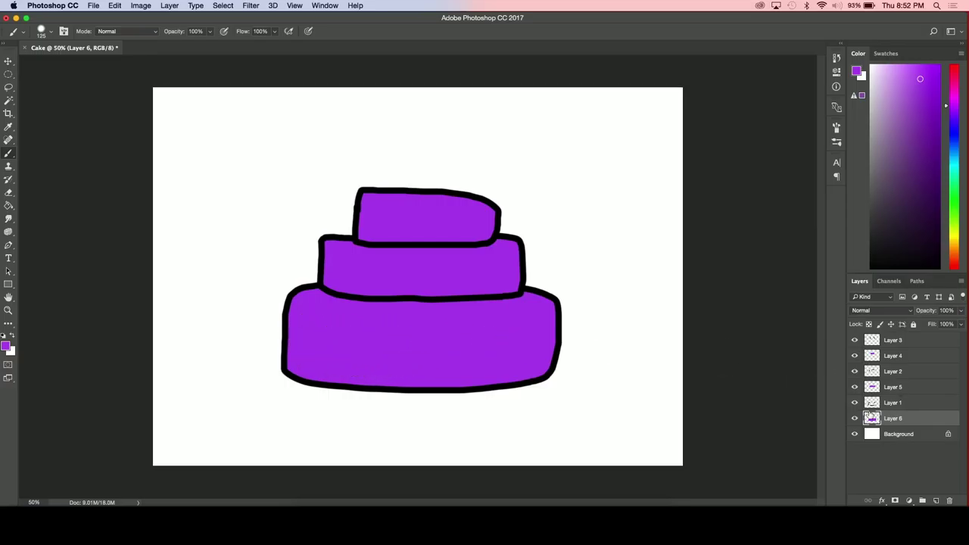
- Merge the outline layers Layer 1, Layer 2 and Layer 3 down into the purple fill layers beneath them
click(889, 402)
right_click(886, 400)
click(884, 369)
click(878, 386)
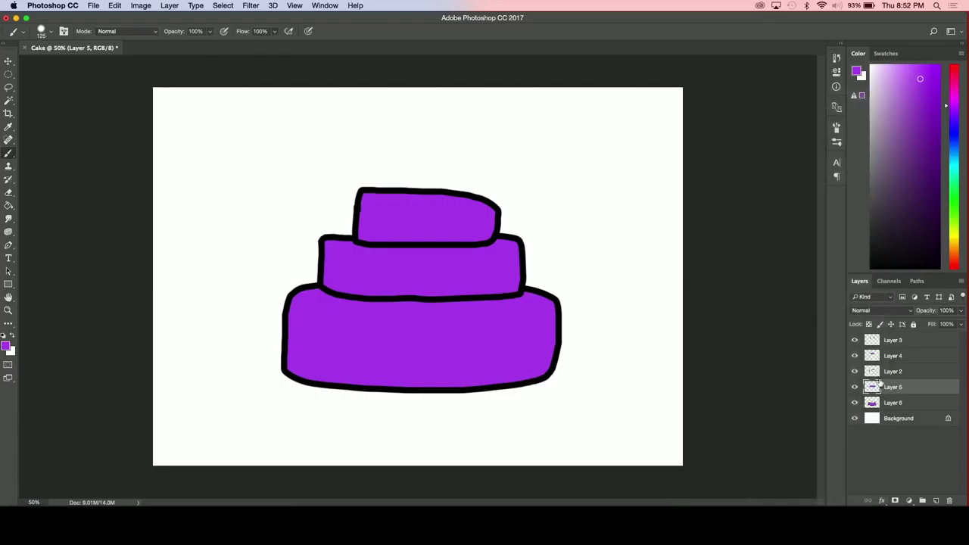
click(880, 376)
right_click(876, 376)
click(806, 407)
right_click(892, 371)
click(807, 367)
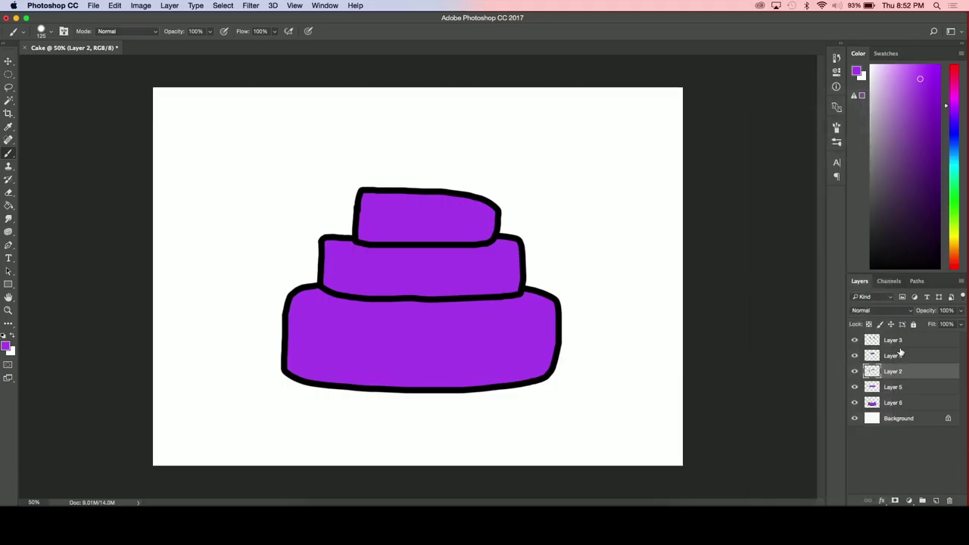
click(887, 342)
right_click(887, 342)
click(799, 366)
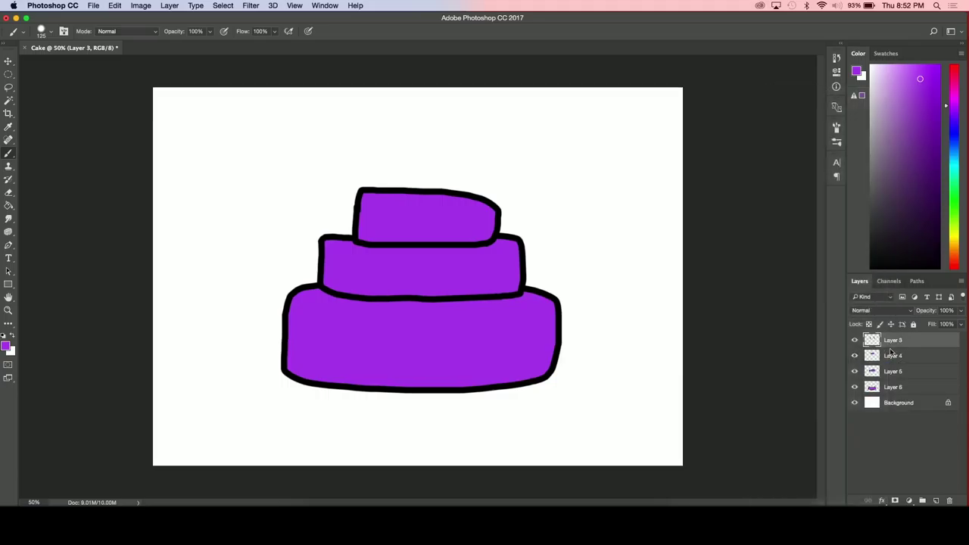
- Sample the top tier's purple as the foreground colour for the Brush
key(super+equal)
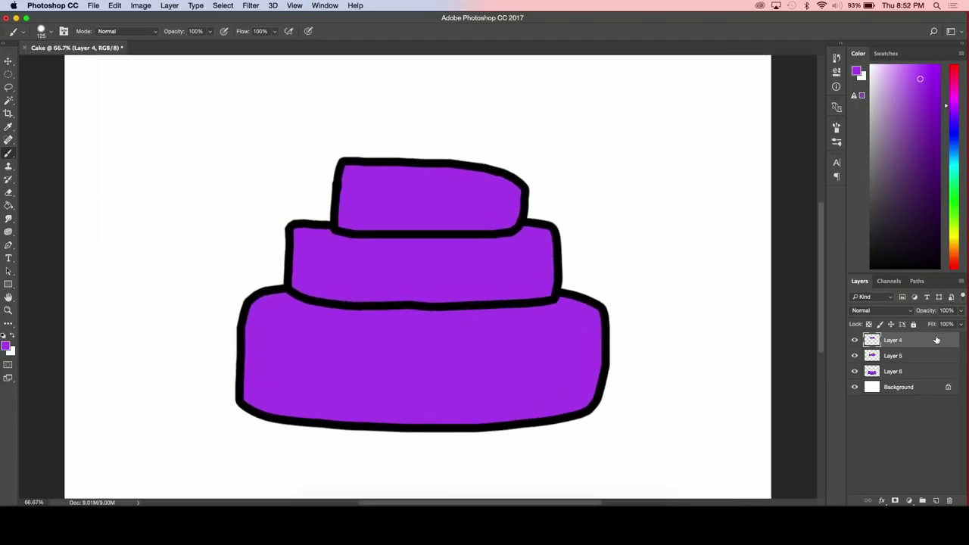
key(super+equal)
key(d)
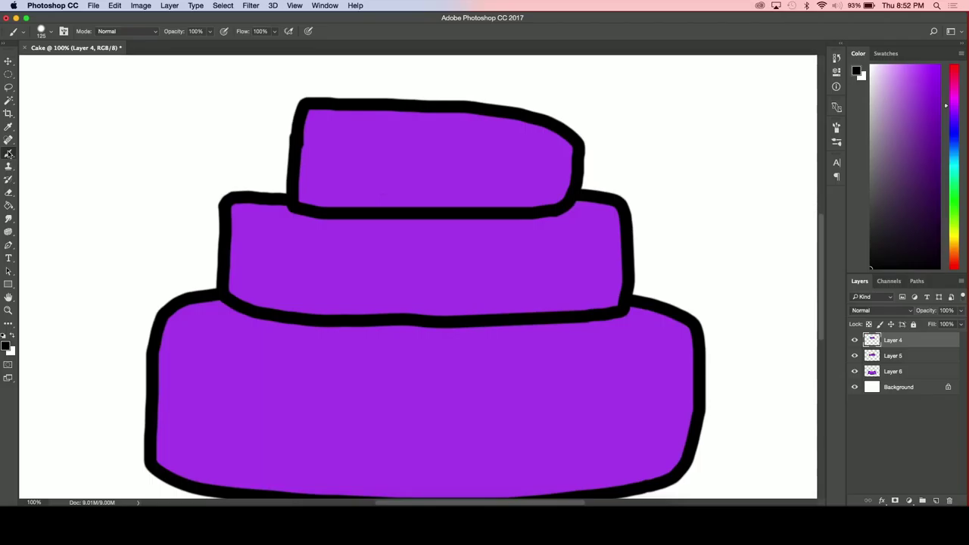
key(super+equal)
key(super+equal)
key(super+equal)
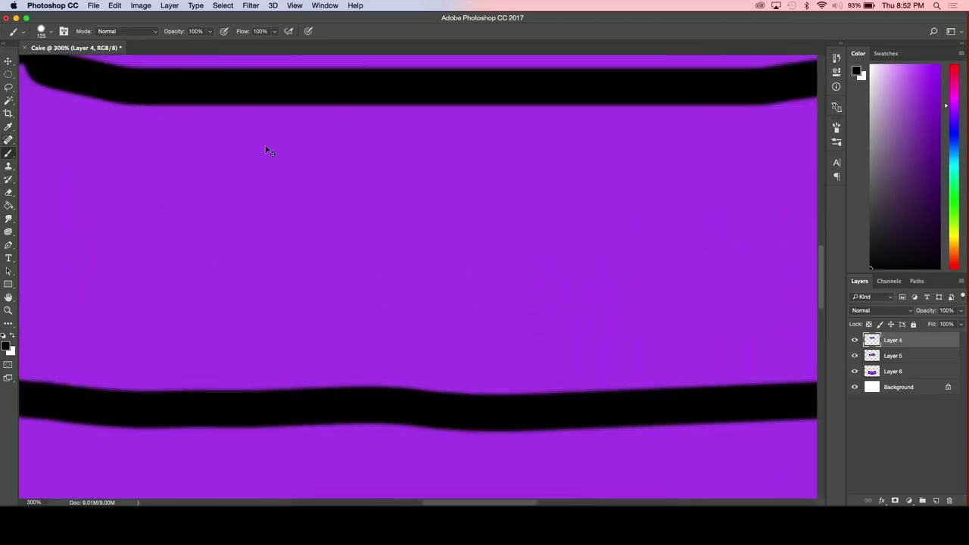
key(super+minus)
key(super+minus)
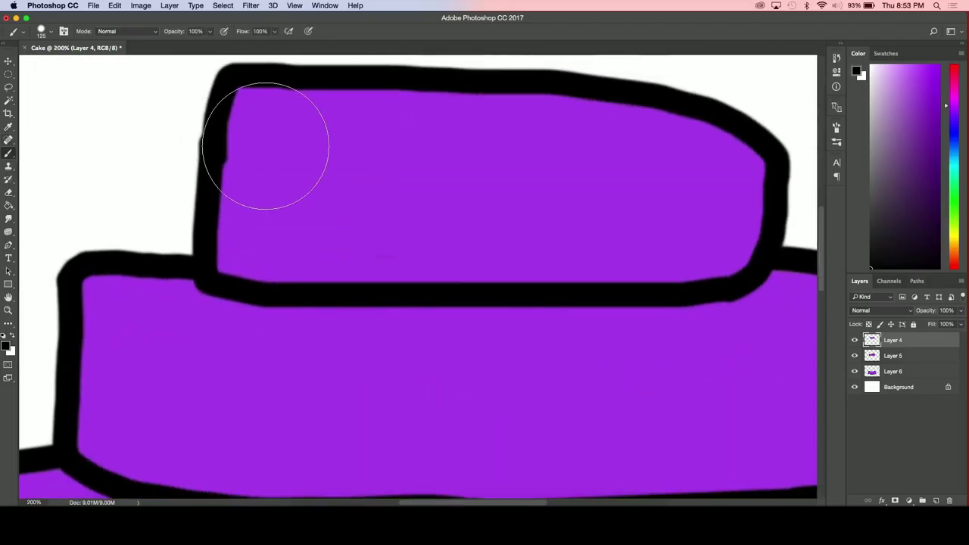
click(9, 126)
click(372, 154)
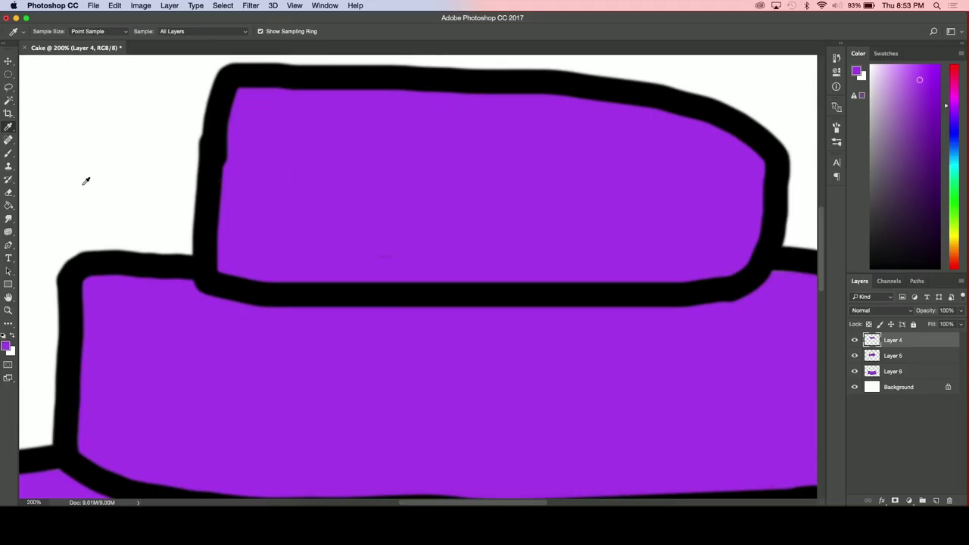
click(9, 154)
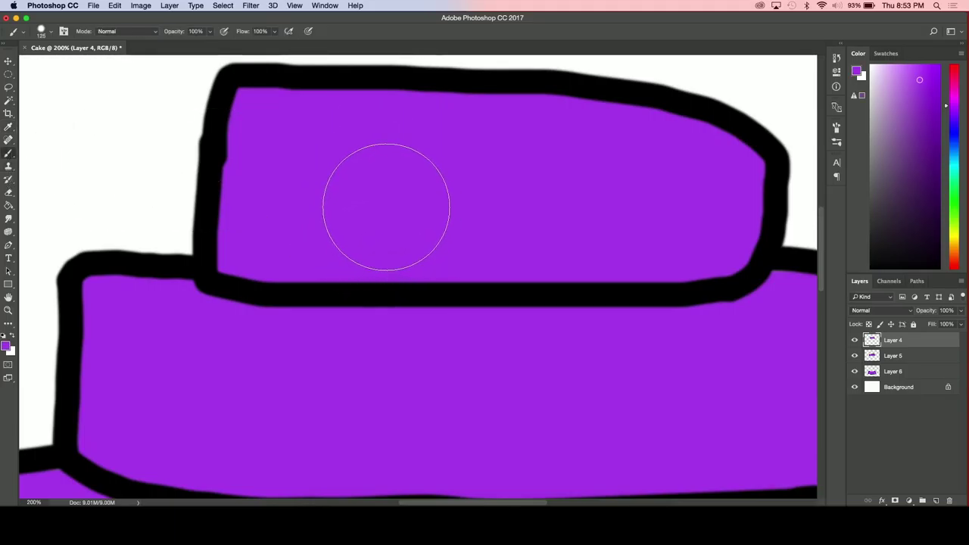
- Draw a wavy black icing line across the top tier on Layer 4 with a 10 px brush
key(bracketleft)
key(bracketleft)
key(bracketleft)
key(bracketleft)
key(bracketleft)
key(bracketleft)
key(bracketleft)
click(892, 253)
key(bracketleft)
key(bracketleft)
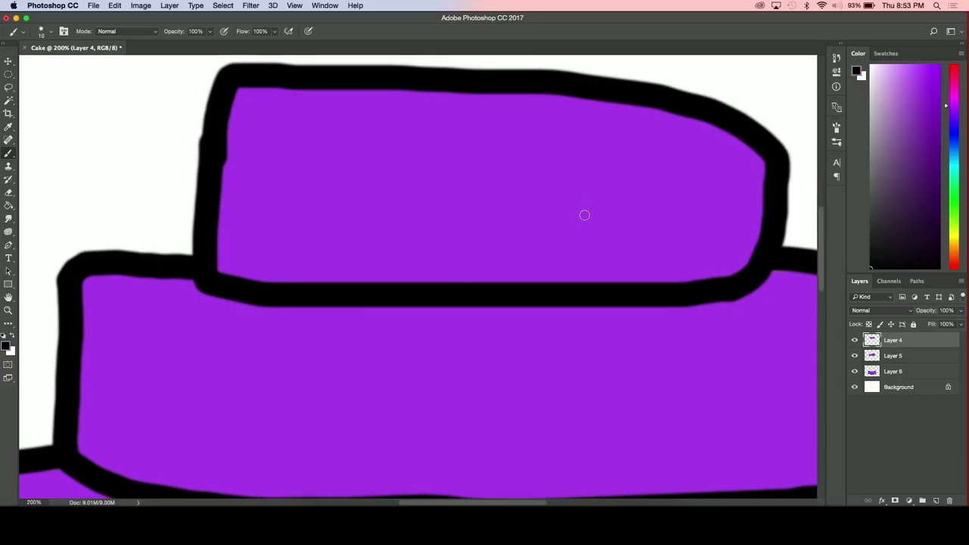
scroll(251, 128, right, 4)
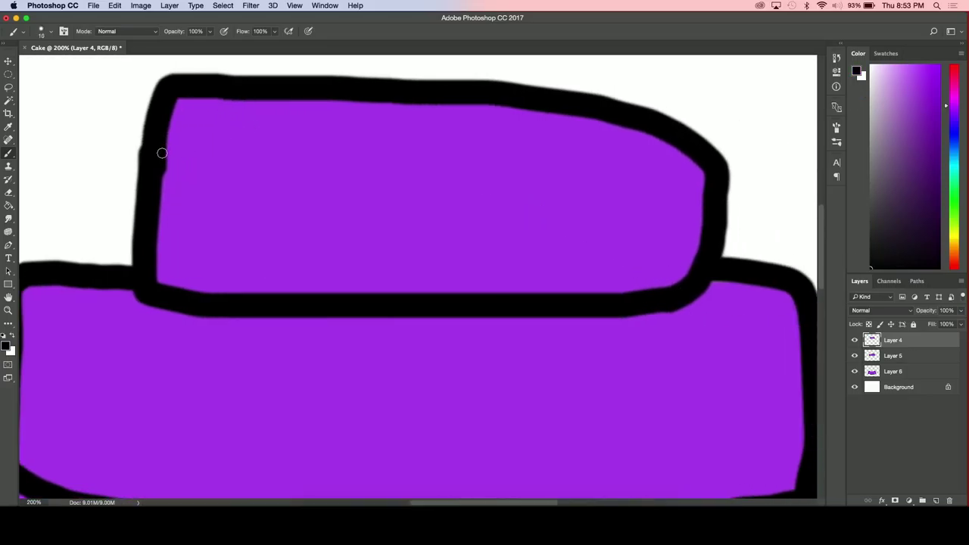
mouse_move(166, 175)
mouse_down()
mouse_move(236, 167)
mouse_move(314, 175)
mouse_move(346, 193)
mouse_move(423, 163)
mouse_move(530, 195)
mouse_move(563, 184)
mouse_move(647, 197)
mouse_move(695, 172)
mouse_up()
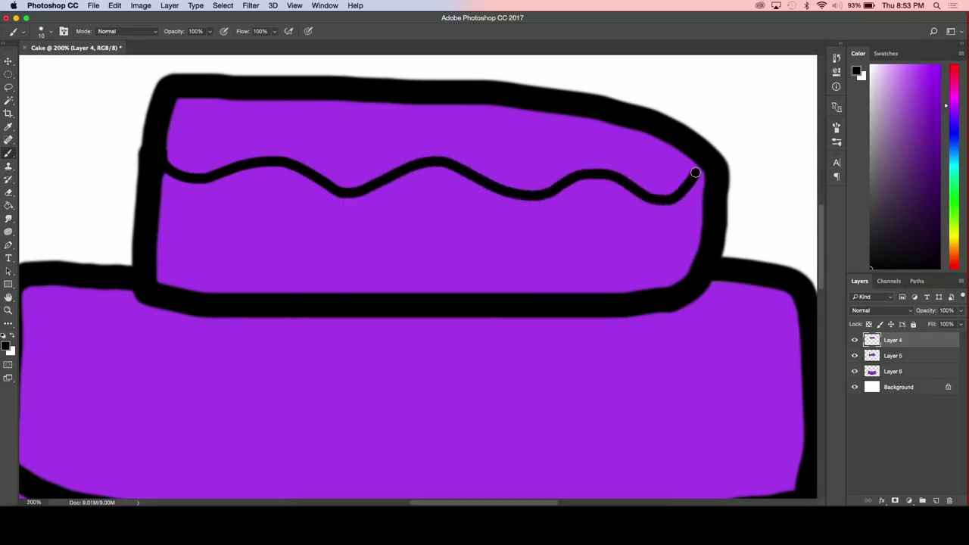
- Draw wavy black icing lines across the middle and bottom tiers on Layer 5 with a 25 px brush
scroll(546, 243, down, 5)
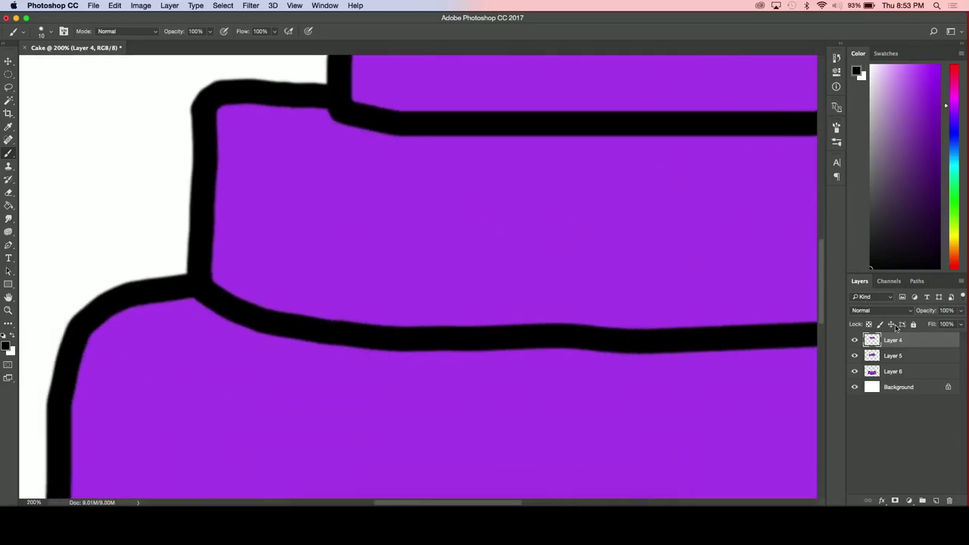
click(886, 358)
key(bracketright)
key(bracketright)
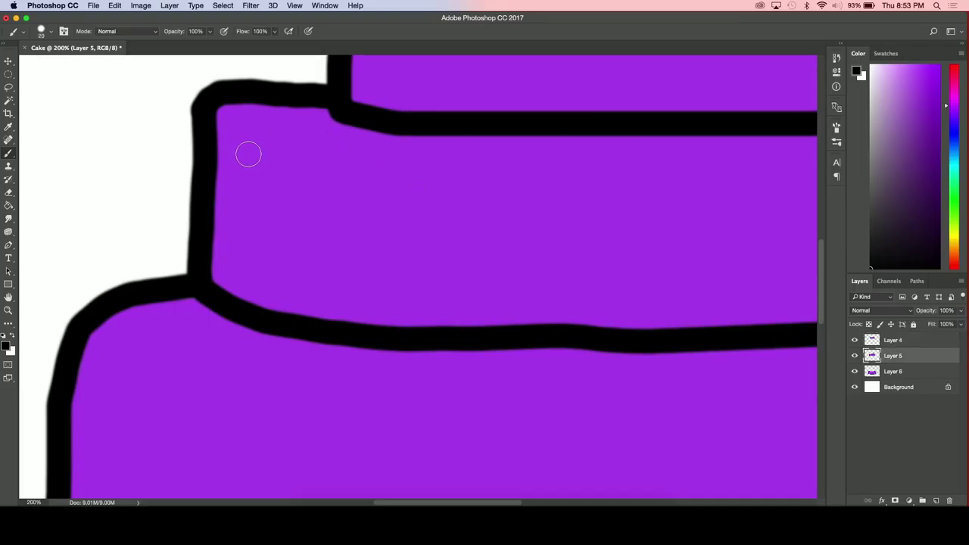
key(super+minus)
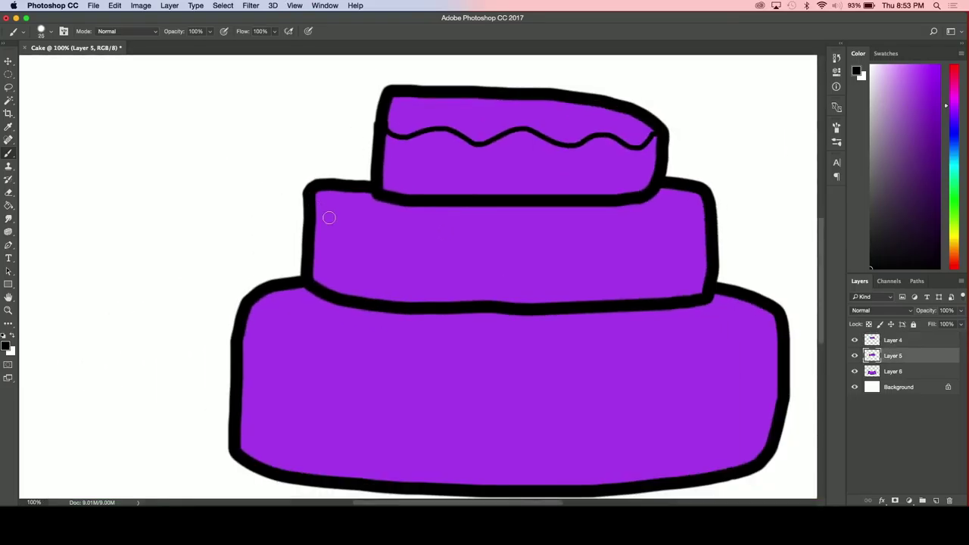
scroll(327, 216, right, 2)
mouse_move(271, 231)
mouse_down()
mouse_move(359, 228)
mouse_move(387, 245)
mouse_up()
mouse_move(388, 244)
mouse_down()
mouse_move(457, 235)
mouse_move(536, 251)
mouse_move(666, 224)
mouse_up()
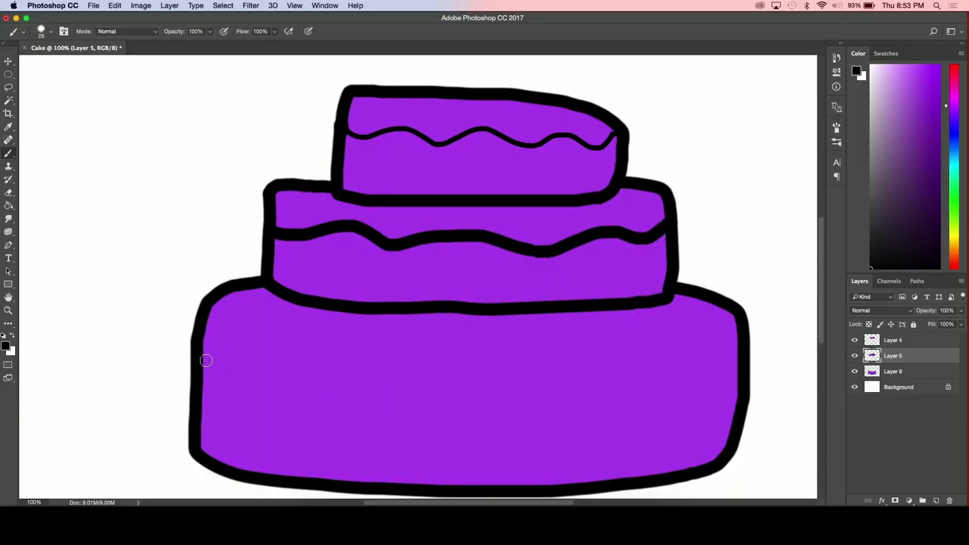
mouse_move(199, 361)
mouse_down()
mouse_move(233, 371)
mouse_move(291, 355)
mouse_move(390, 371)
mouse_move(437, 352)
mouse_move(532, 382)
mouse_move(609, 353)
mouse_move(686, 369)
mouse_move(739, 321)
mouse_up()
- Choose a crimson red foreground colour and fill the middle tier's icing above the wavy line with the Paint Bucket
key(x)
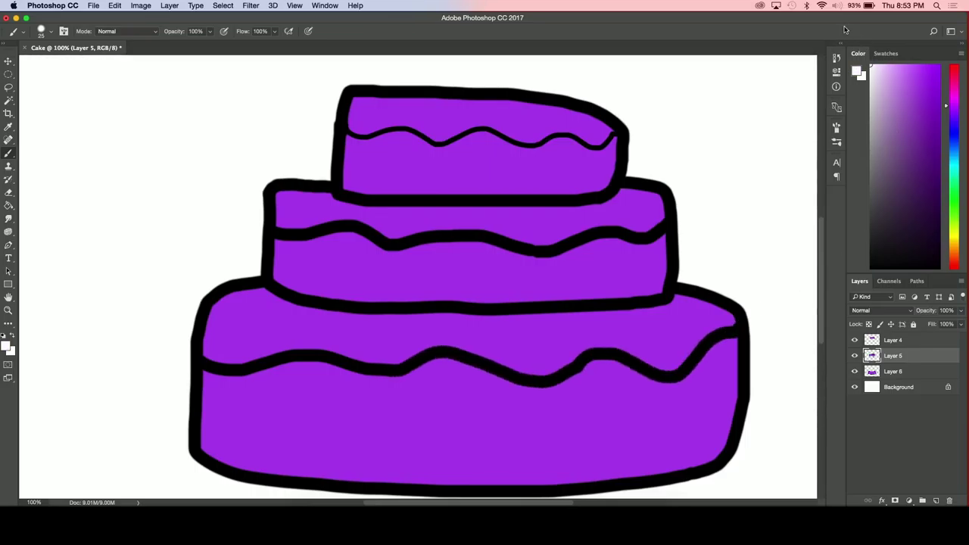
click(956, 74)
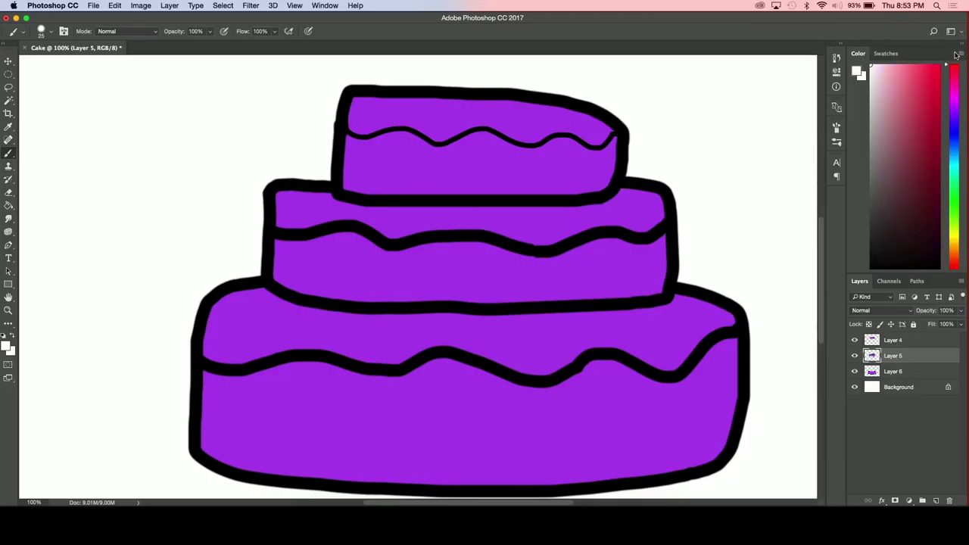
drag(918, 78, 936, 81)
click(9, 206)
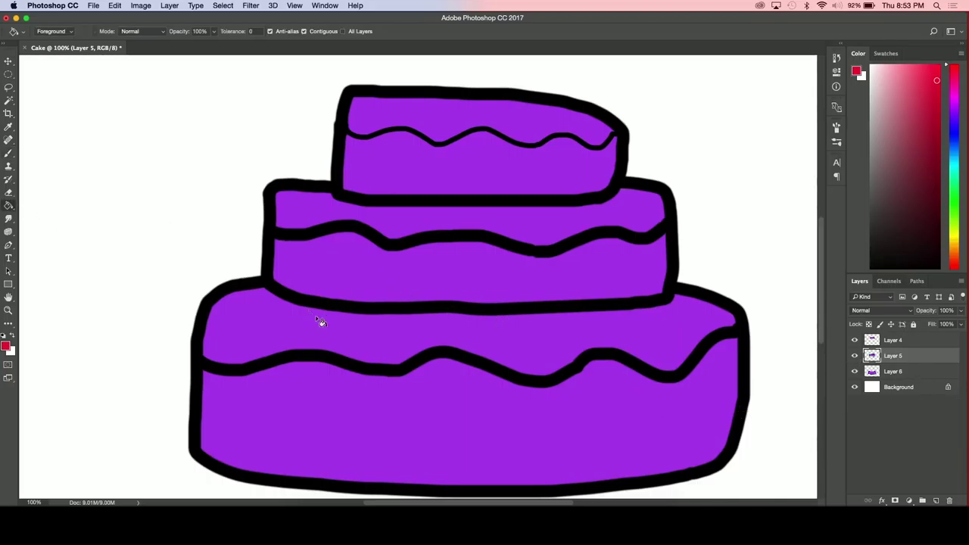
click(295, 353)
key(super+z)
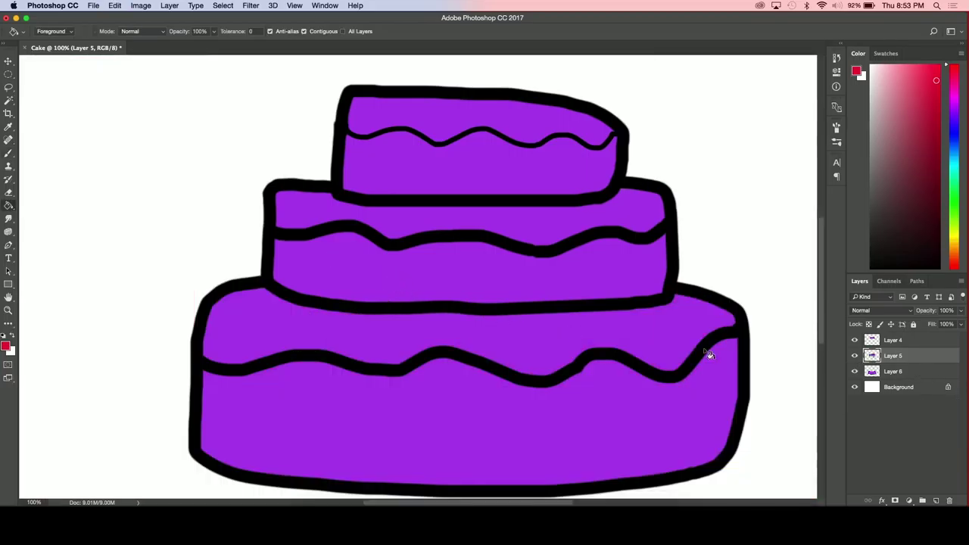
click(562, 226)
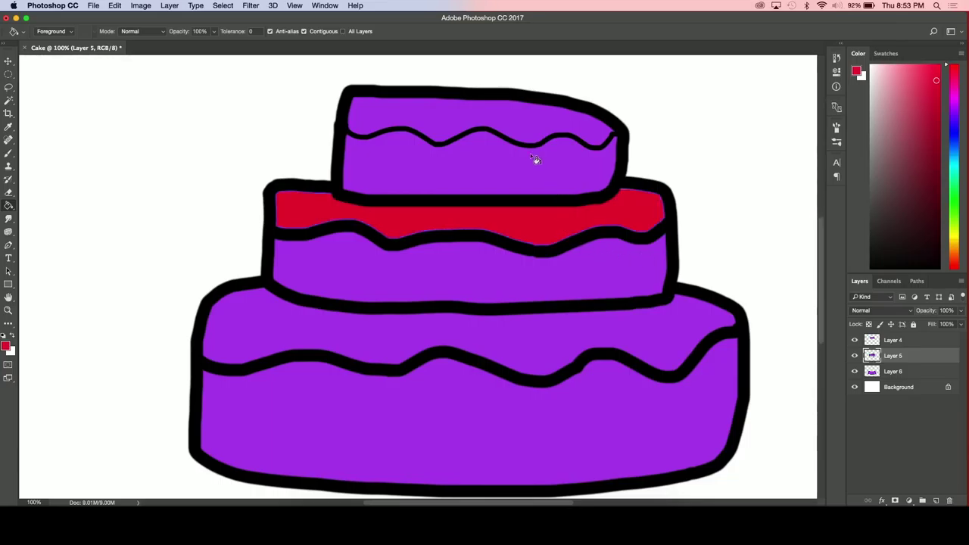
- Merge Layer 5 down into Layer 6, and fill the bottom tier's icing and the top tier's icing on Layer 4 with red
right_click(887, 357)
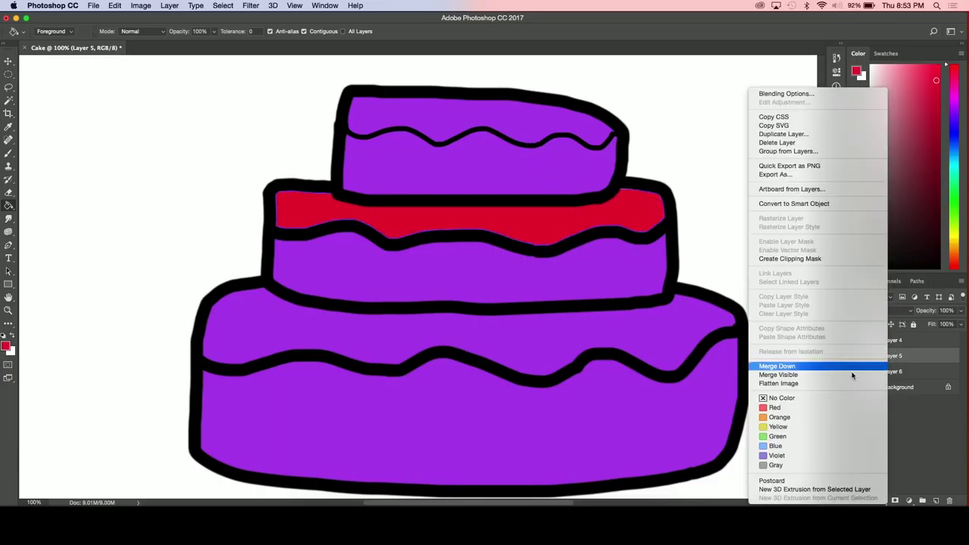
click(794, 369)
click(680, 330)
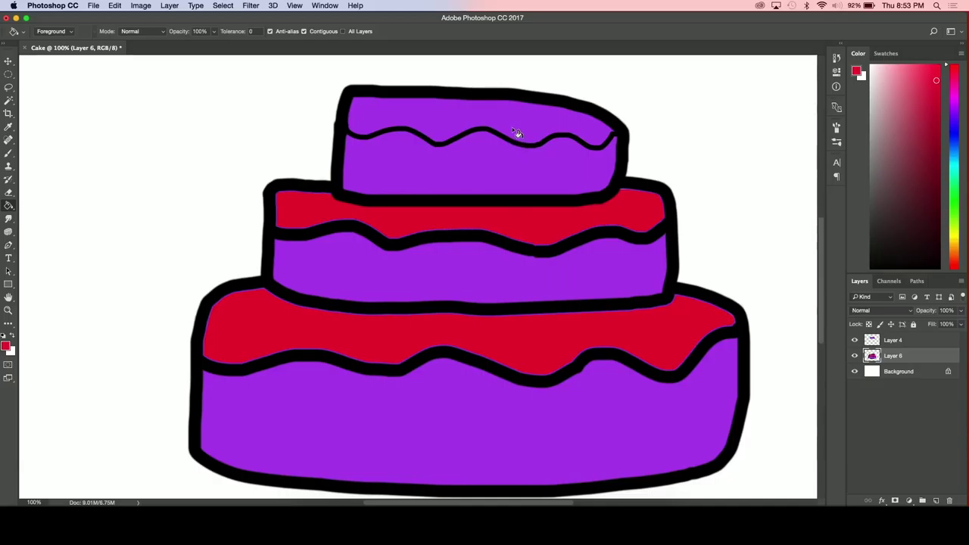
click(877, 340)
click(441, 123)
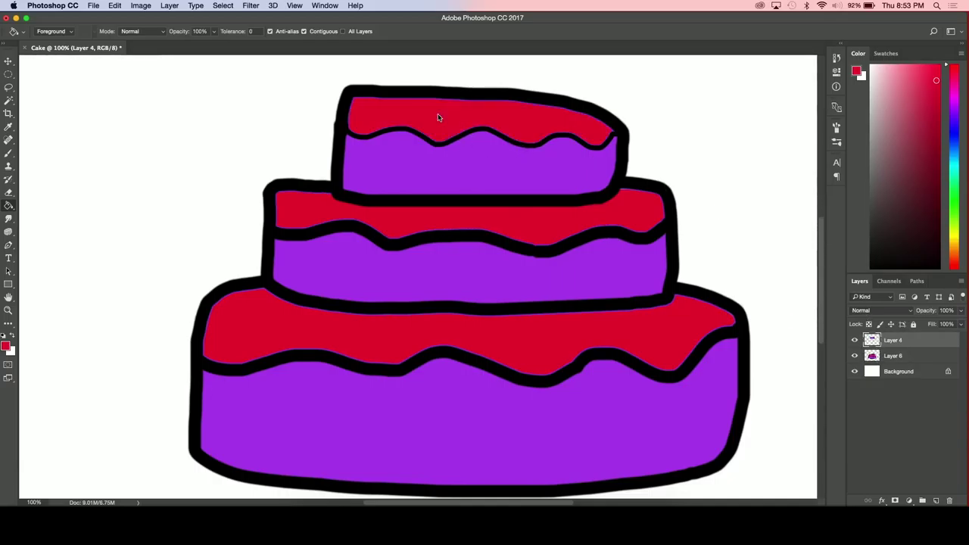
key(super+plus)
key(super+plus)
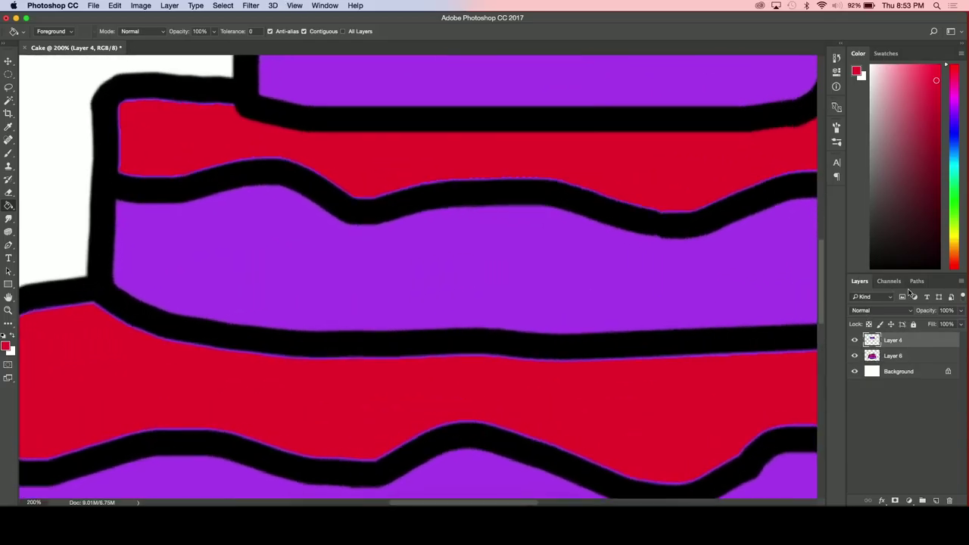
click(409, 114)
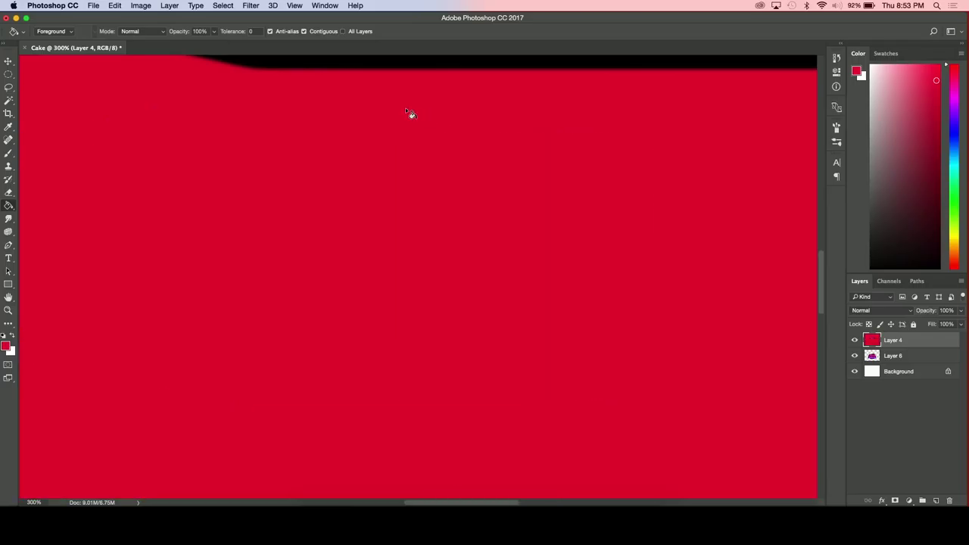
key(super+z)
key(super+minus)
key(super+minus)
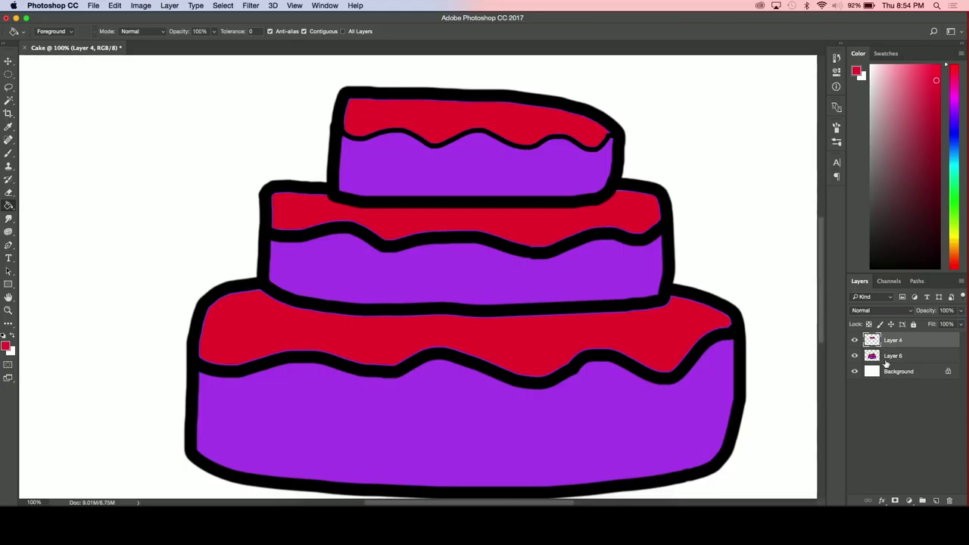
- On Layer 6, paint black over the purple fringe around the left part of the middle tier's red icing with a 25 px brush
key(alt+bracketleft)
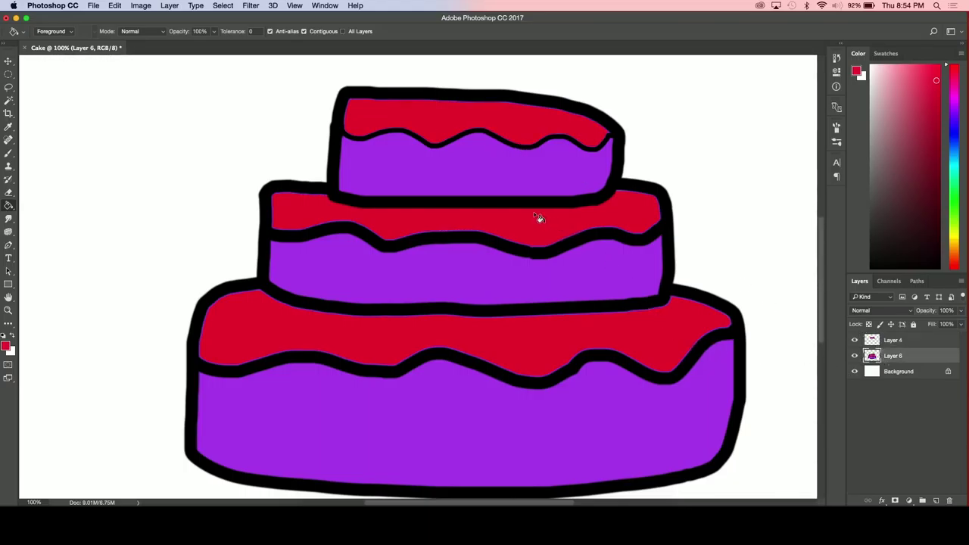
key(super+equal)
key(super+equal)
key(super+equal)
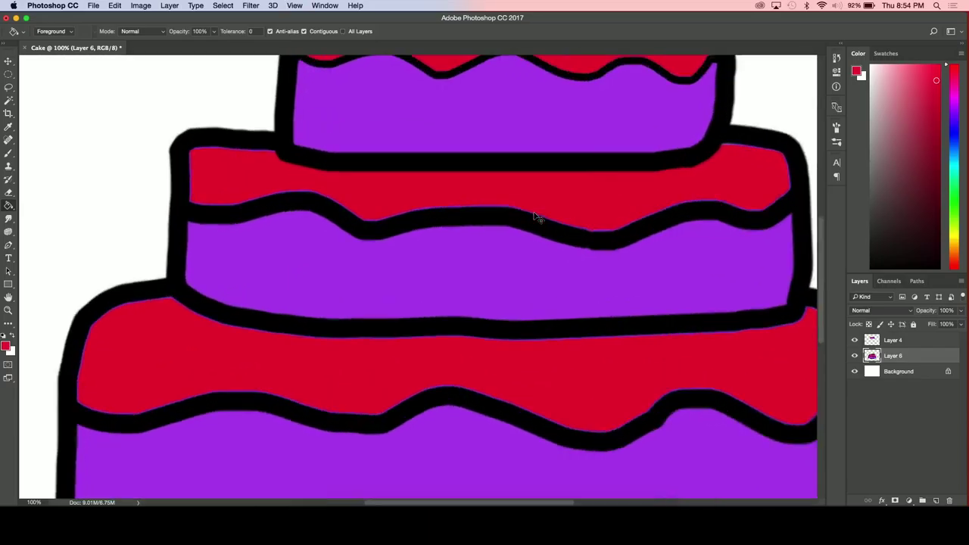
key(d)
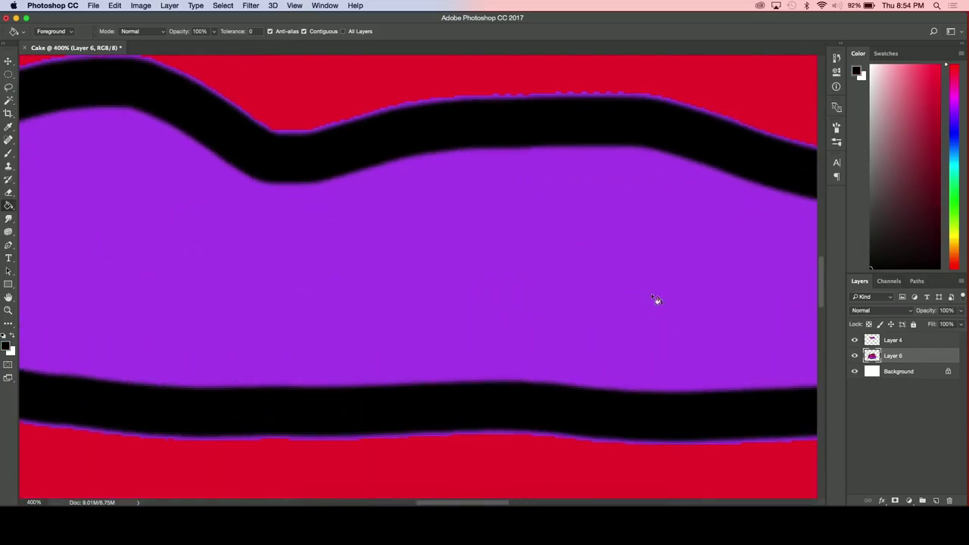
click(8, 155)
scroll(280, 221, up, 5)
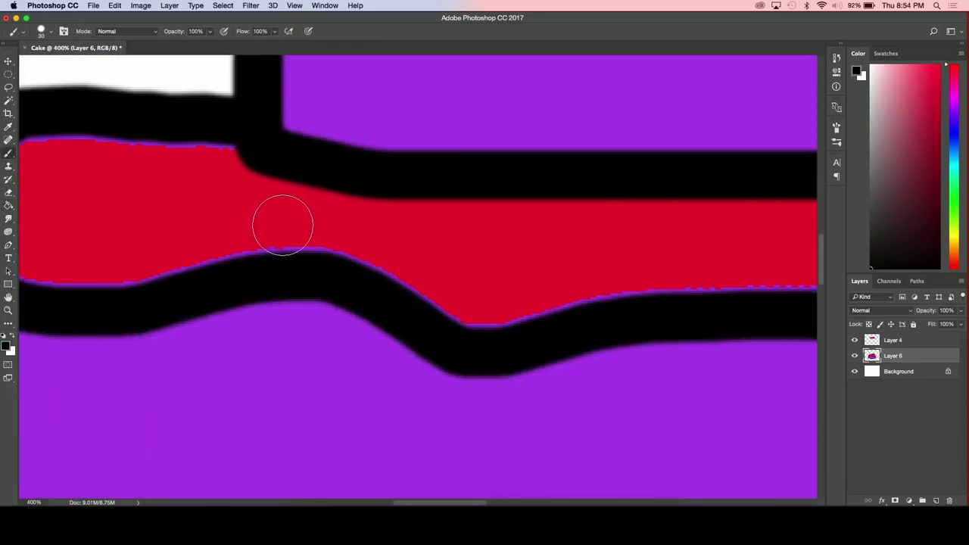
scroll(267, 213, left, 5)
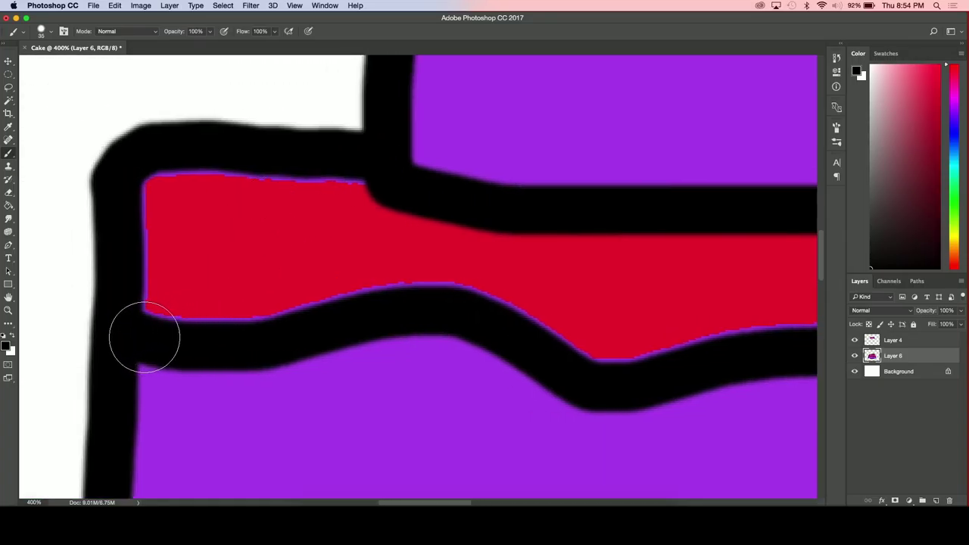
key(bracketleft)
mouse_move(143, 335)
mouse_down()
mouse_move(255, 342)
mouse_move(331, 323)
mouse_up()
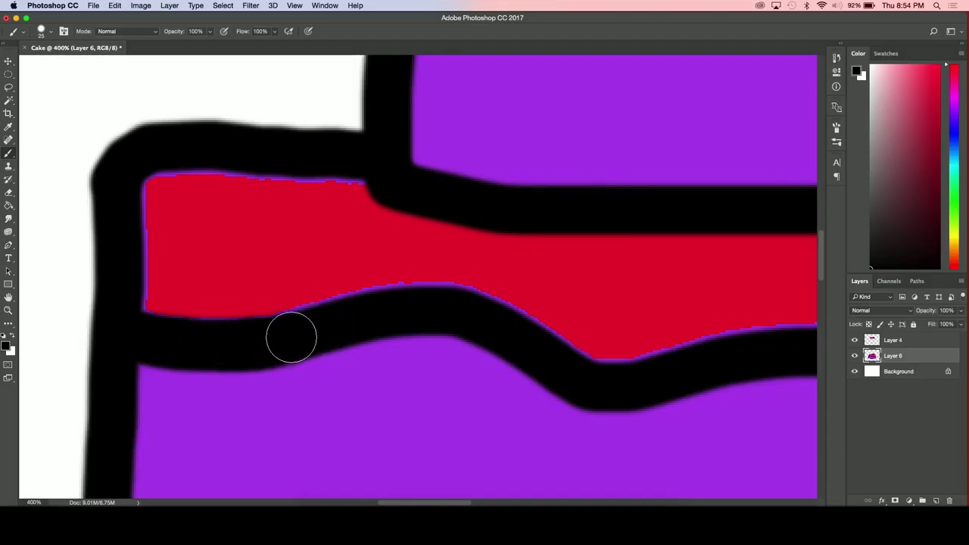
mouse_move(352, 316)
mouse_down()
mouse_move(452, 309)
mouse_move(575, 369)
mouse_move(524, 332)
mouse_move(432, 305)
mouse_move(395, 304)
mouse_move(261, 339)
mouse_move(166, 336)
mouse_up()
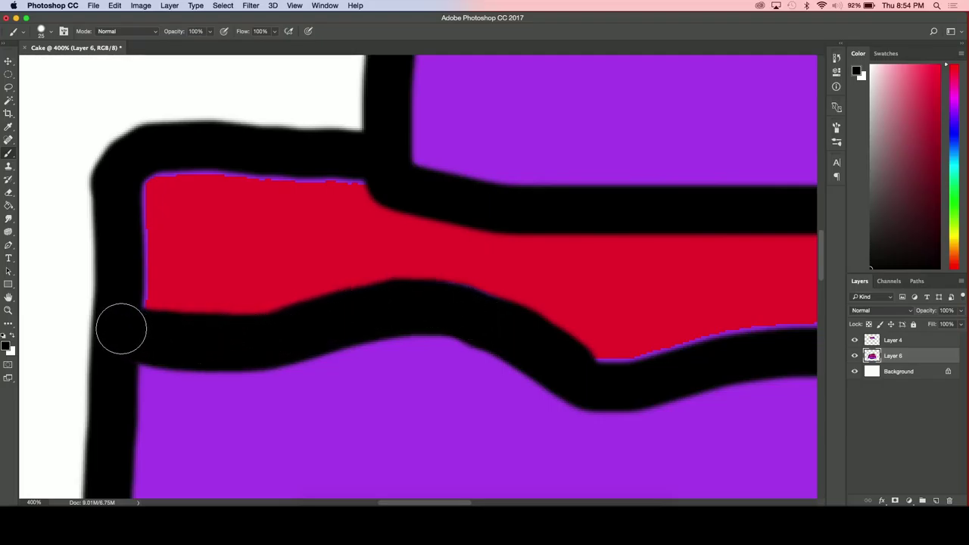
drag(119, 177, 121, 174)
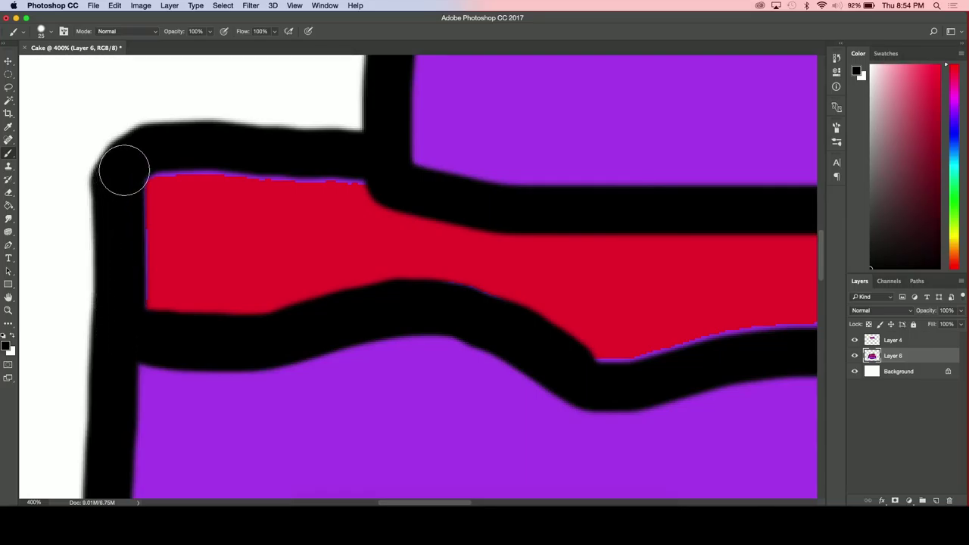
drag(168, 152, 272, 151)
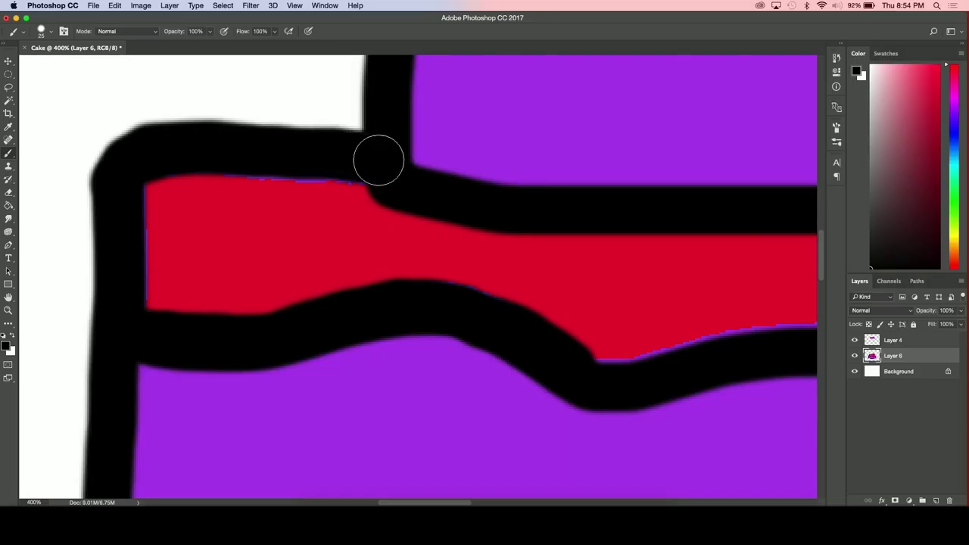
- Paint black over the purple fringe along the centre and right end of the middle tier's red icing
scroll(432, 268, right, 6)
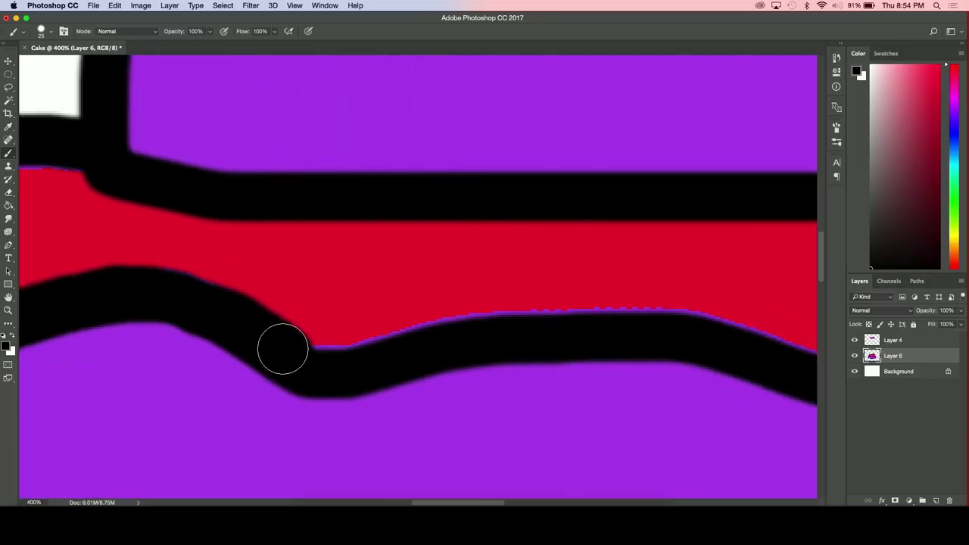
mouse_move(314, 370)
mouse_down()
mouse_move(346, 376)
mouse_move(316, 368)
mouse_move(489, 335)
mouse_move(696, 340)
mouse_move(661, 325)
mouse_move(659, 335)
mouse_move(493, 331)
mouse_move(411, 352)
mouse_move(189, 340)
mouse_move(259, 339)
mouse_move(444, 389)
mouse_move(519, 395)
mouse_move(480, 400)
mouse_move(462, 401)
mouse_move(543, 394)
mouse_move(688, 338)
mouse_move(761, 326)
mouse_move(629, 361)
mouse_move(731, 326)
mouse_move(783, 323)
mouse_up()
scroll(412, 356, up, 2)
scroll(412, 356, right, 2)
scroll(412, 356, down, 1)
scroll(412, 356, right, 3)
scroll(709, 336, right, 10)
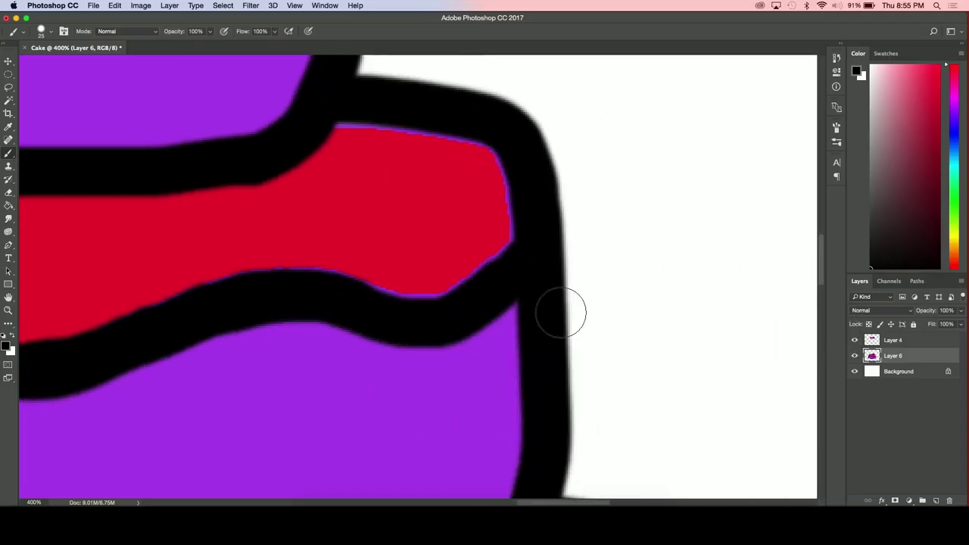
mouse_move(483, 294)
mouse_down()
mouse_move(405, 318)
mouse_move(361, 303)
mouse_up()
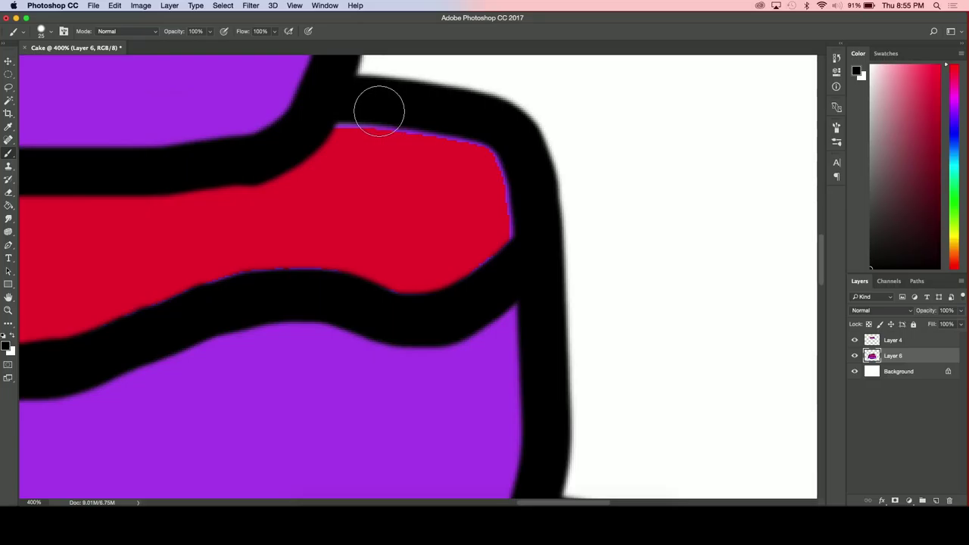
mouse_move(346, 98)
mouse_down()
mouse_move(495, 128)
mouse_move(515, 148)
mouse_move(530, 190)
mouse_move(531, 257)
mouse_up()
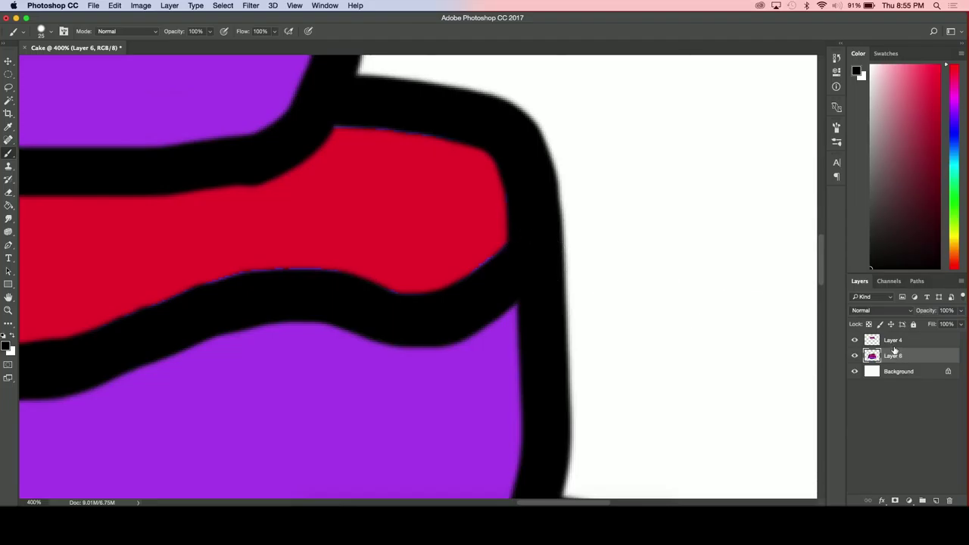
- On Layer 4, cover the purple fringe along the right half of the top tier's upper outline with straight strokes of a smaller black brush
click(893, 342)
scroll(422, 292, up, 10)
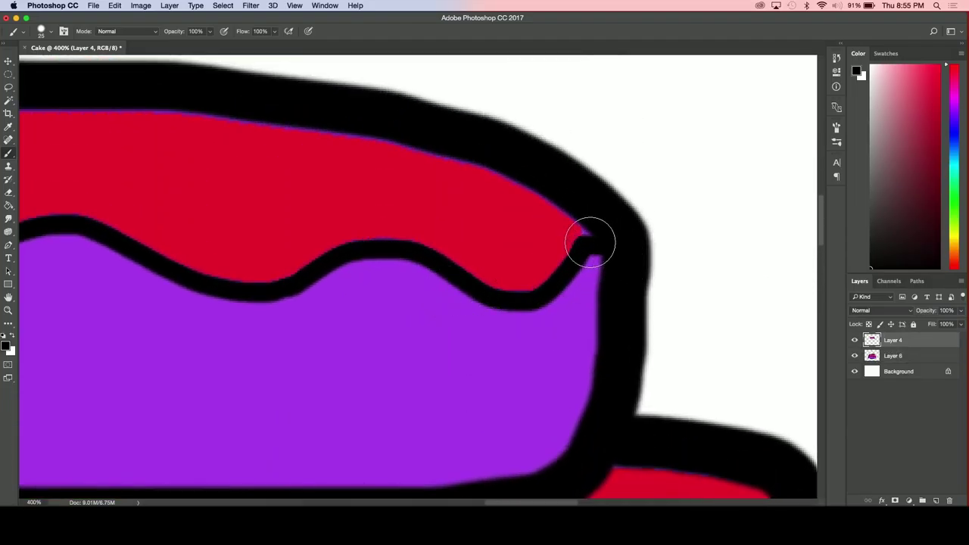
key(bracketleft)
key(bracketleft)
key(bracketleft)
key(bracketleft)
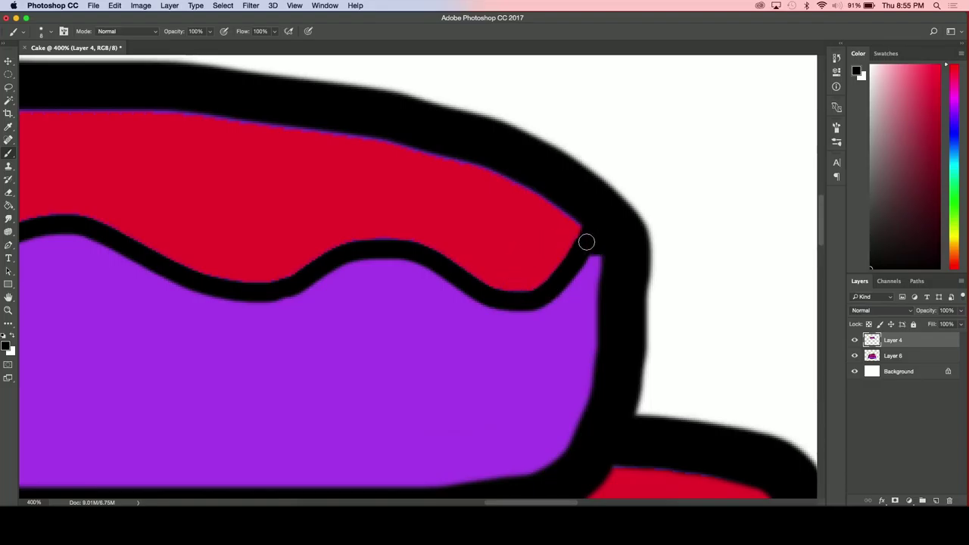
shift+click(537, 185)
shift+click(479, 156)
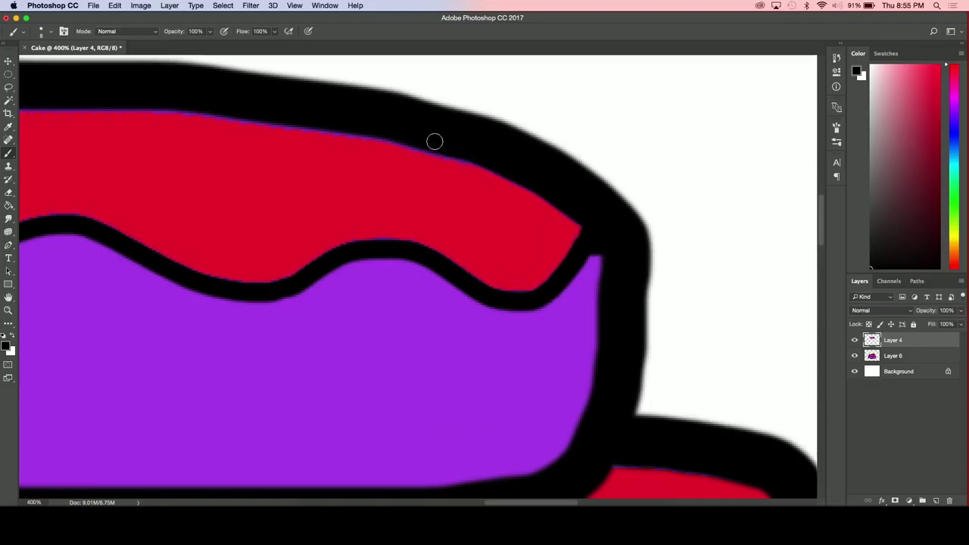
shift+click(338, 125)
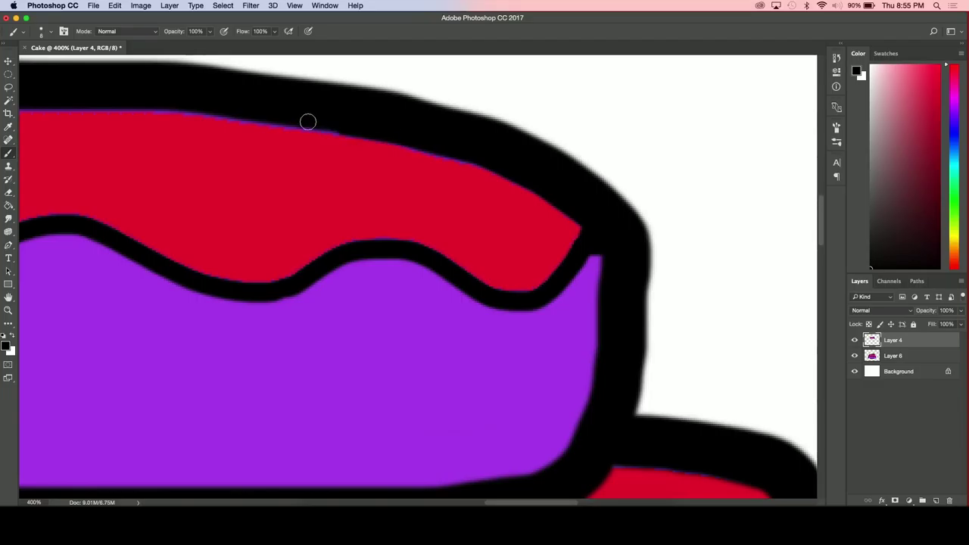
shift+click(251, 117)
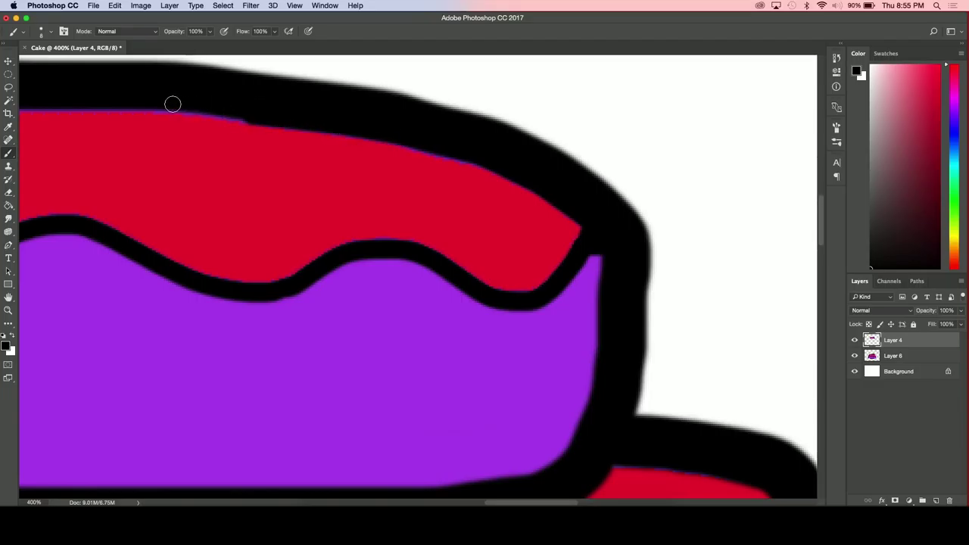
shift+click(173, 103)
- Cover the purple fringe along the left half of the top tier's upper outline and down its left side with straight black brush strokes
scroll(172, 104, left, 5)
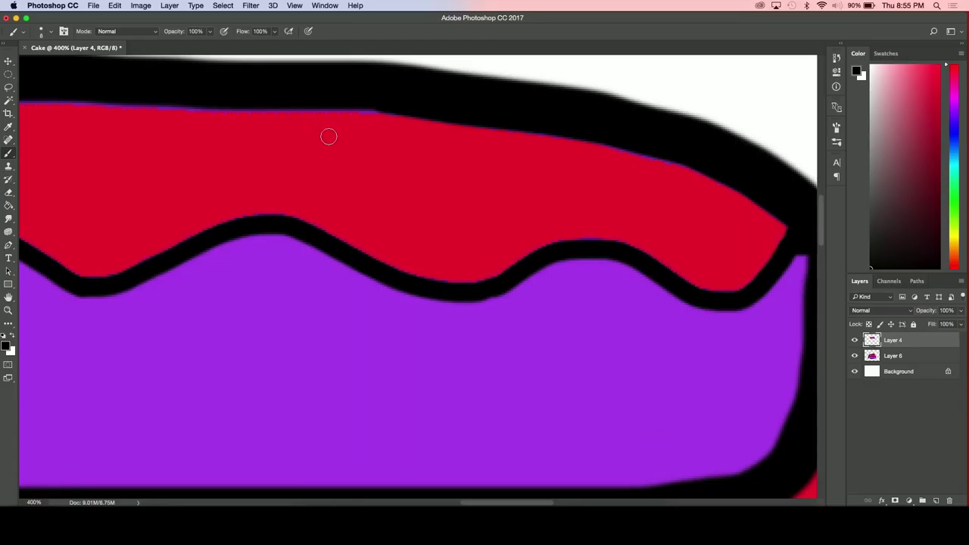
shift+click(325, 106)
shift+click(170, 101)
scroll(168, 100, left, 5)
shift+click(219, 92)
scroll(184, 90, left, 5)
shift+click(318, 96)
shift+click(260, 91)
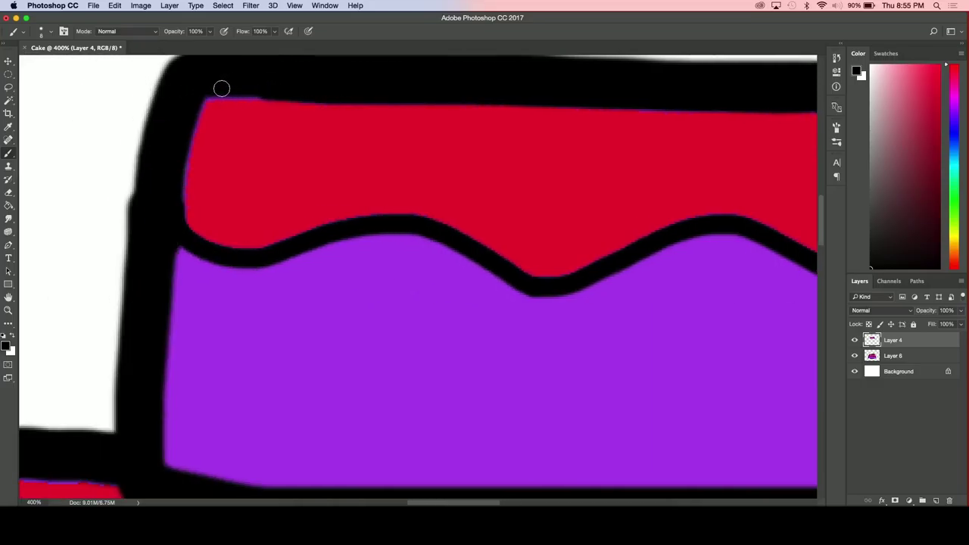
shift+click(205, 92)
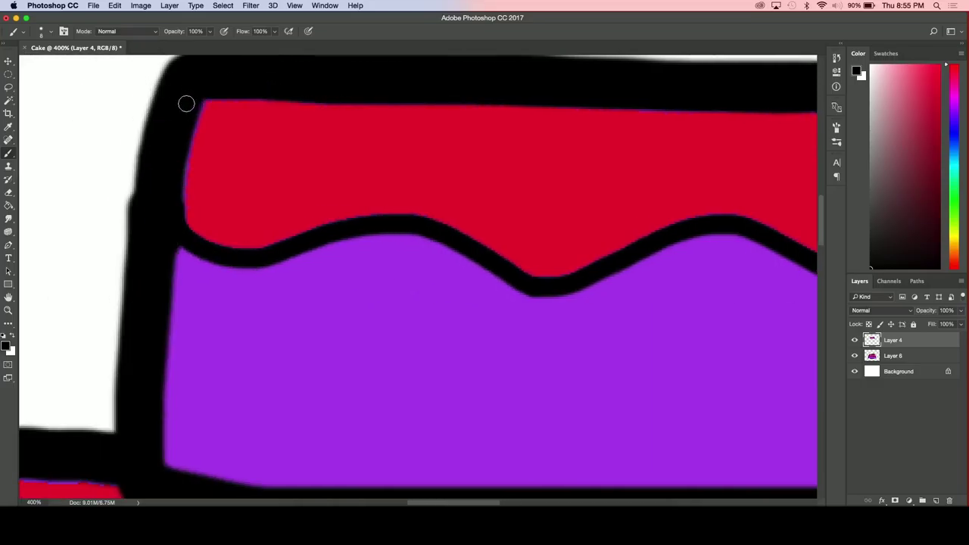
shift+click(184, 152)
shift+click(176, 224)
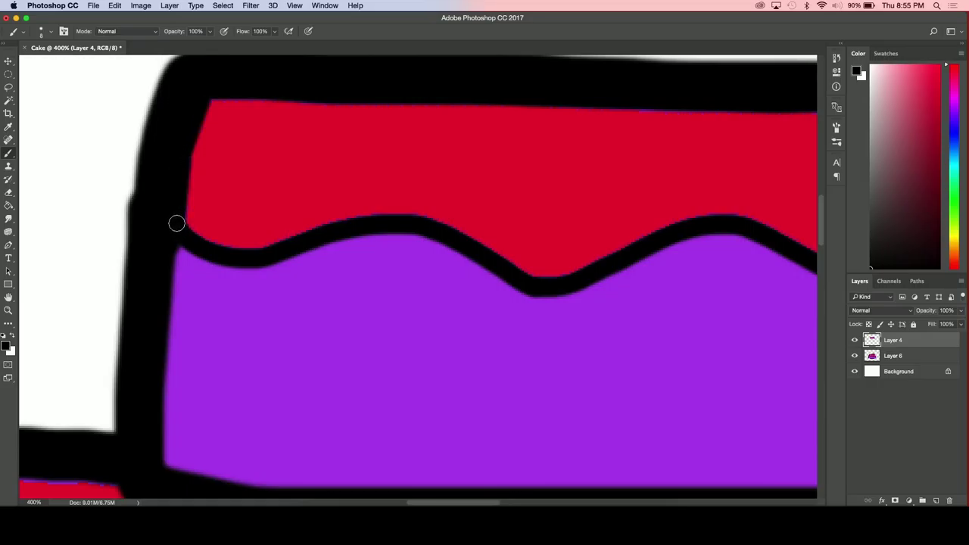
- On Layer 6, paint black over the purple fringe on the upper and left edges of the middle tier's icing at its left end
scroll(176, 223, down, 10)
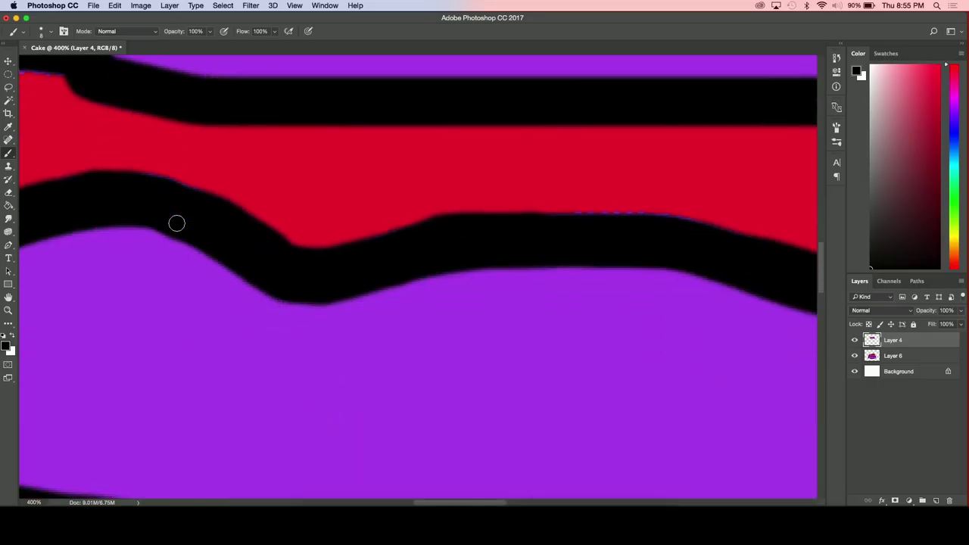
scroll(176, 223, up, 2)
scroll(190, 166, left, 2)
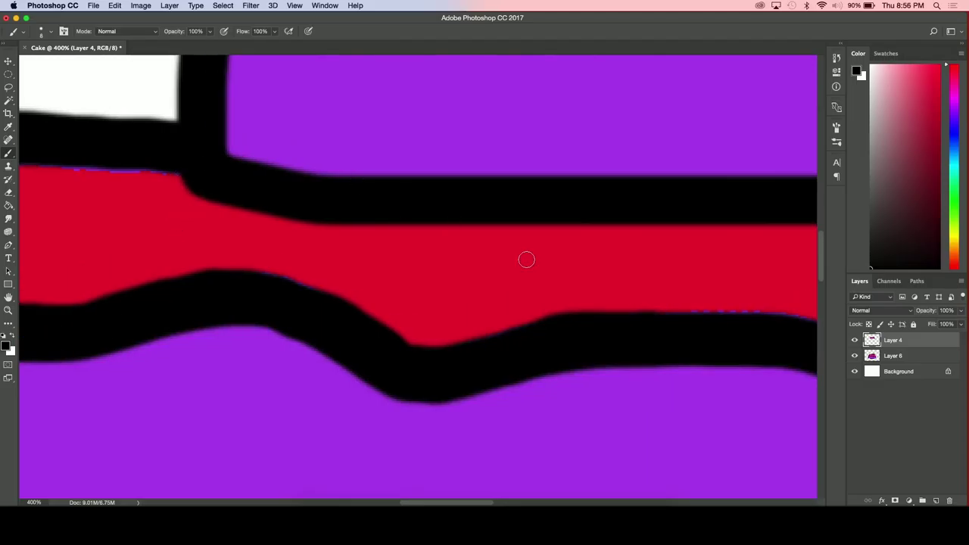
click(900, 357)
scroll(537, 294, left, 4)
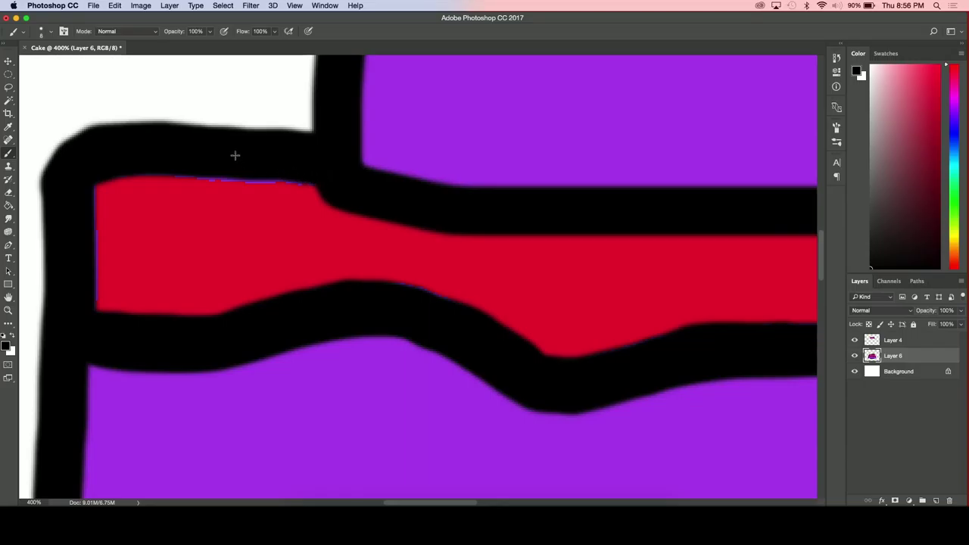
shift+click(190, 172)
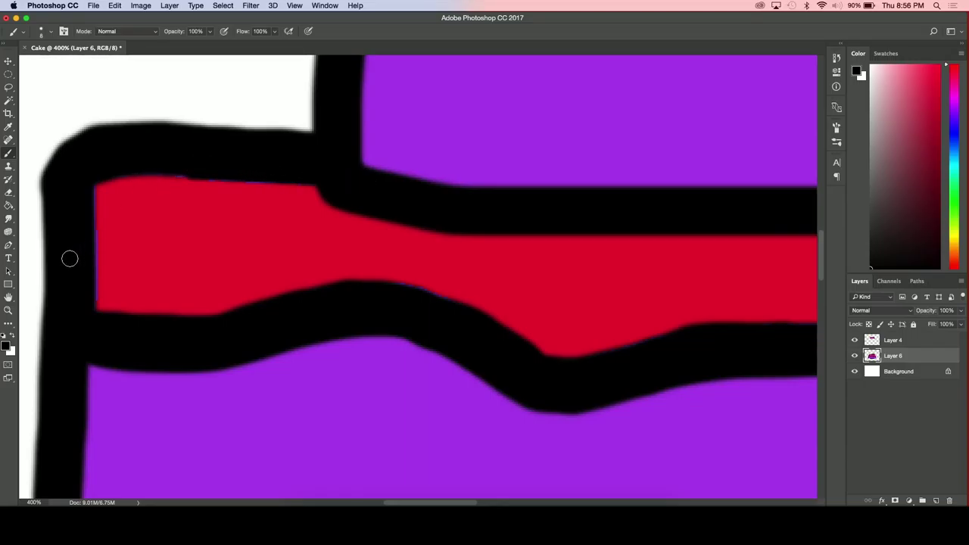
shift+click(84, 304)
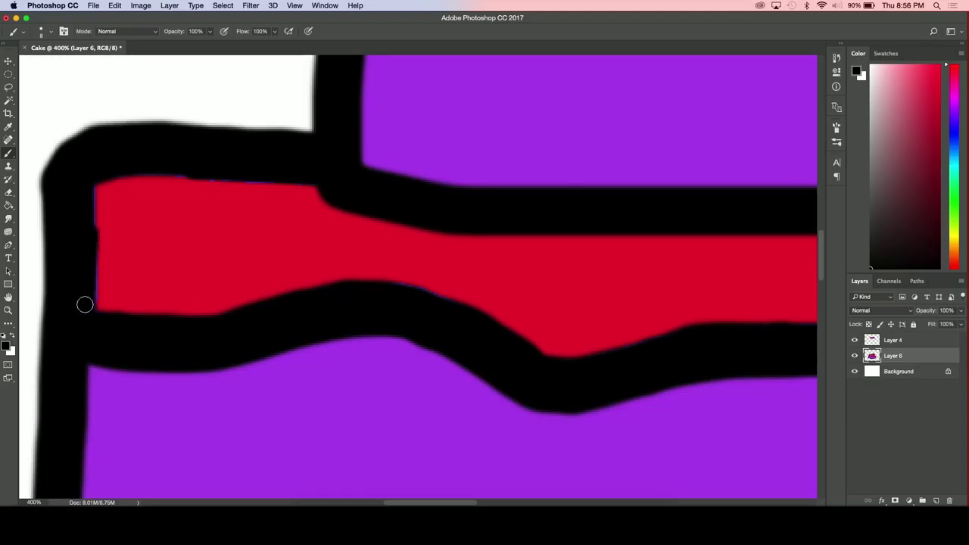
- Paint black over the dotted purple fringe at the centre of the middle tier icing's wavy lower outline with the 8 px brush
right_click(367, 338)
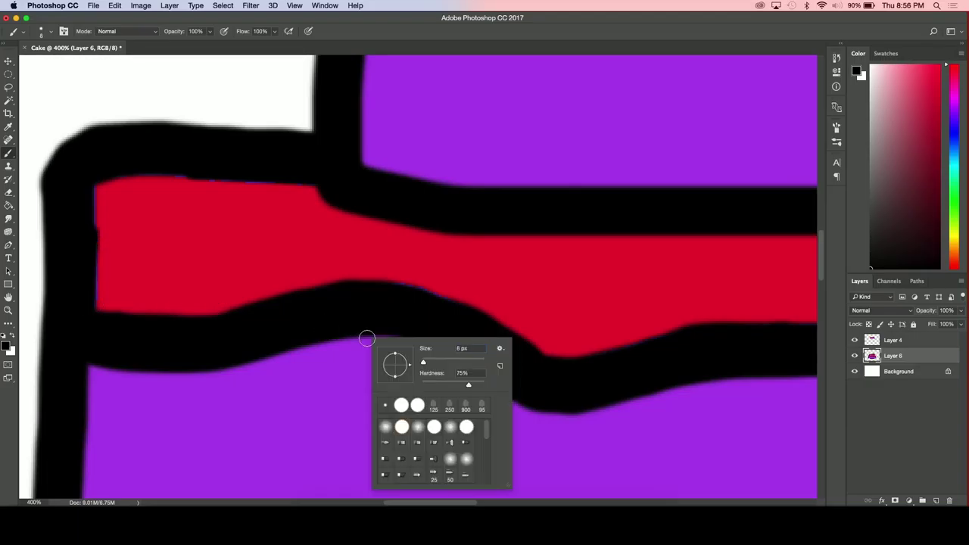
click(248, 340)
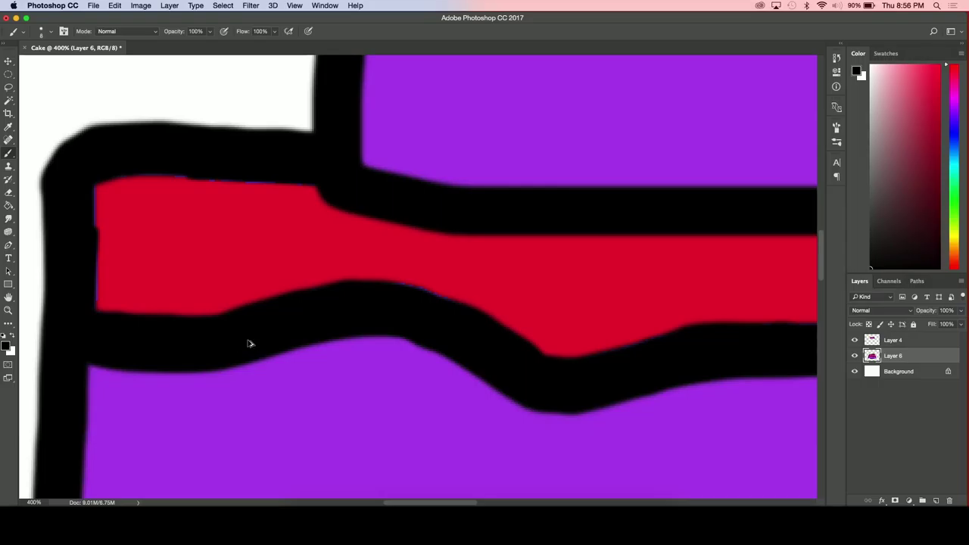
key(super+z)
scroll(247, 340, down, 5)
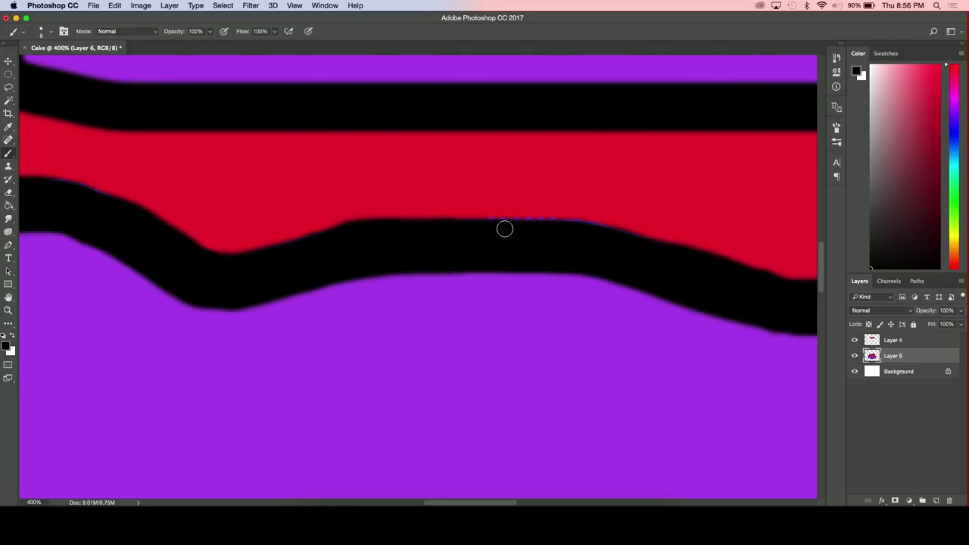
drag(489, 225, 555, 230)
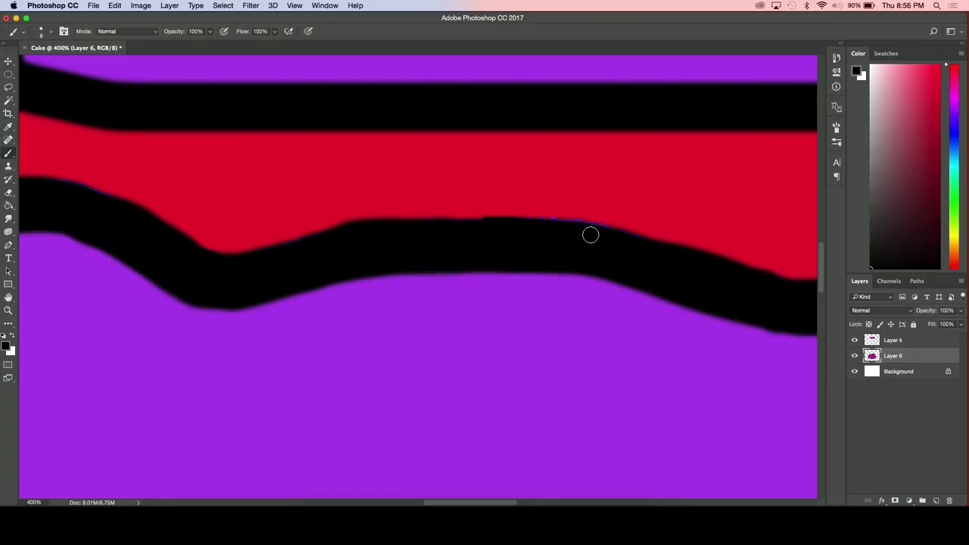
- Undo the stray black dots painted on the purple area of the middle tier
scroll(484, 225, down, 5)
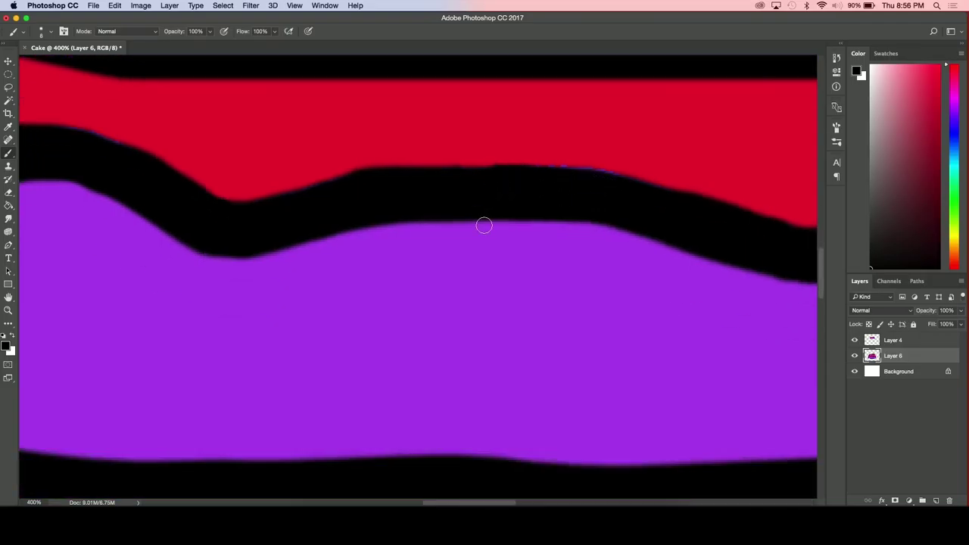
scroll(484, 225, down, 1)
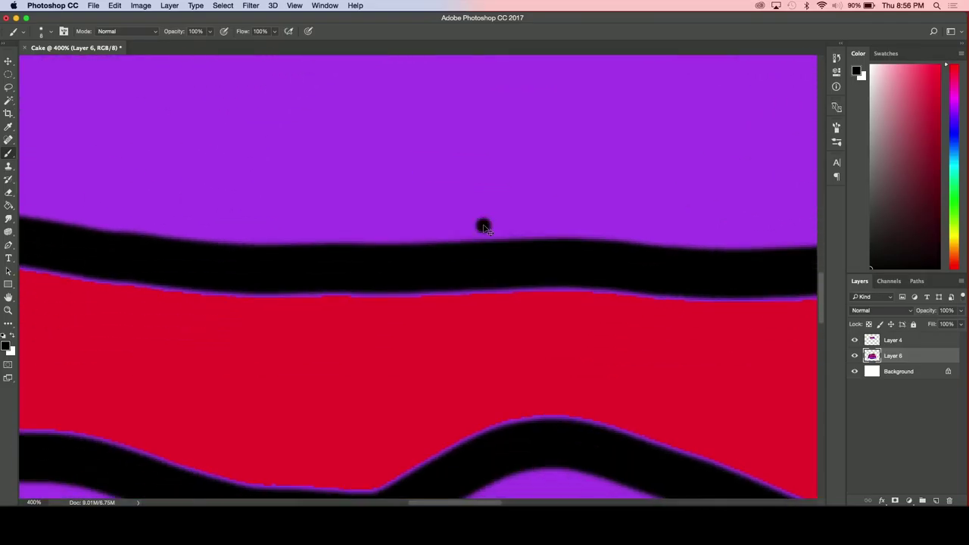
scroll(483, 228, down, 1)
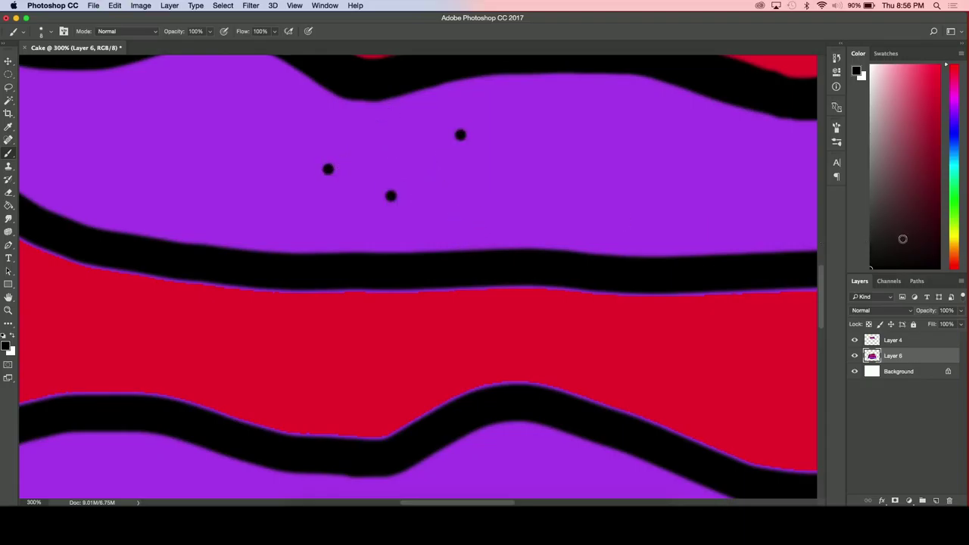
key(super+z)
click(837, 59)
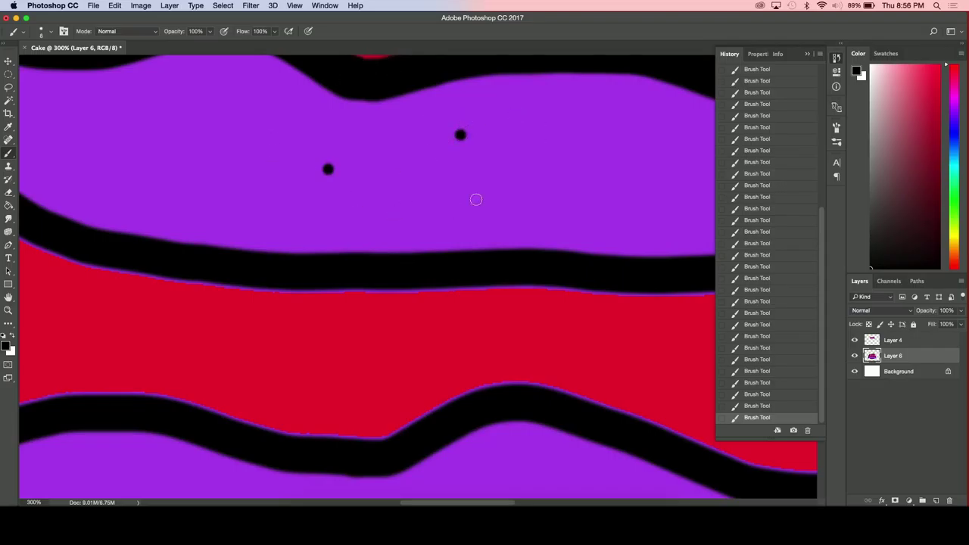
click(836, 59)
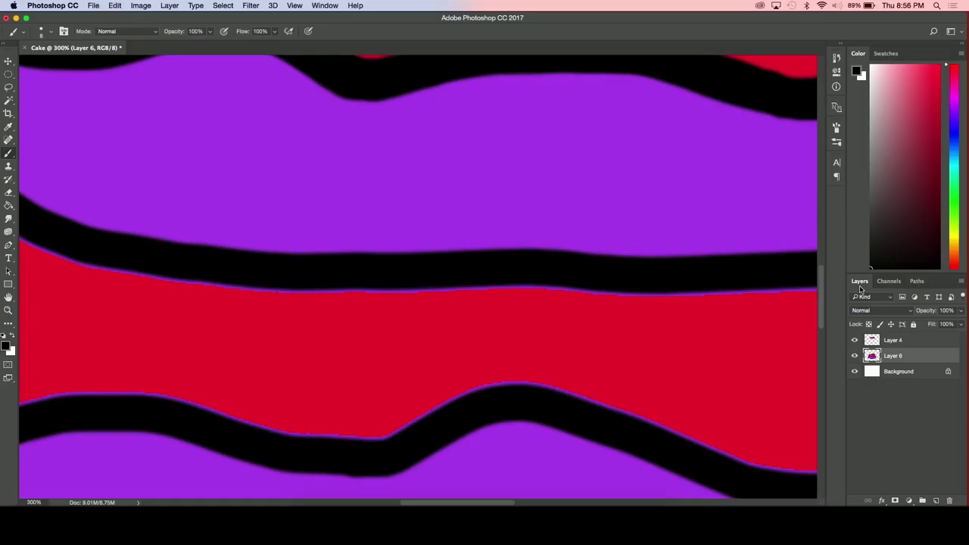
- Cover the purple fringe around the upper-left curve and left side of the bottom tier's icing with straight black strokes
scroll(714, 314, left, 10)
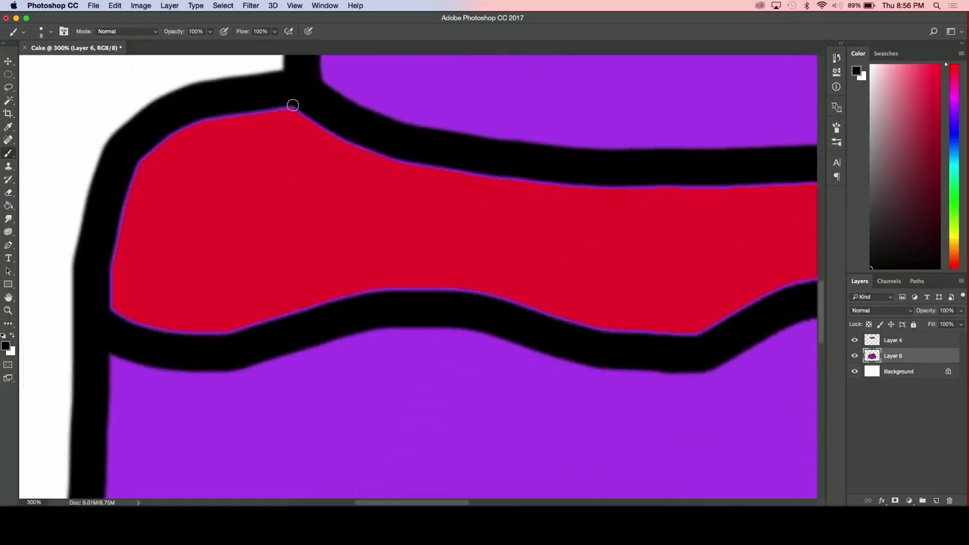
shift+click(199, 118)
shift+click(137, 154)
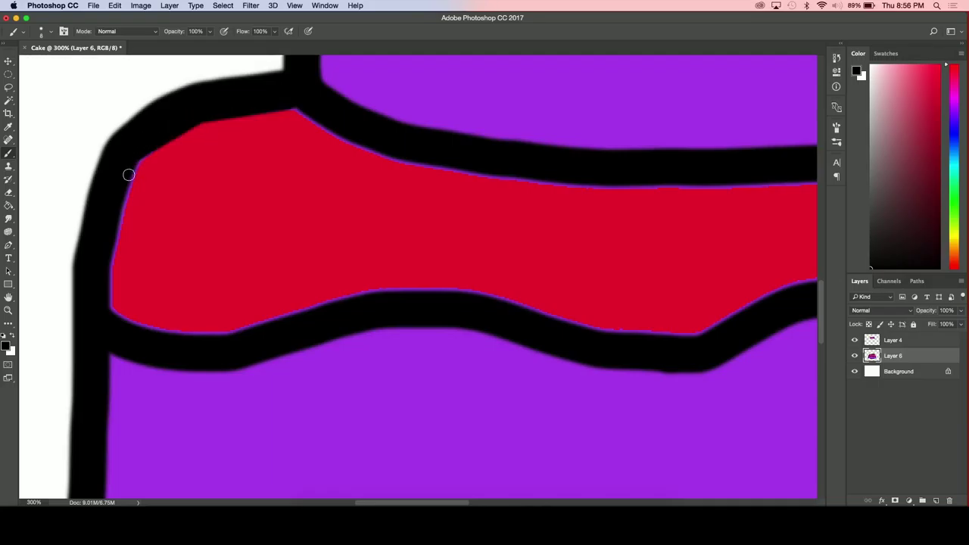
shift+click(119, 208)
shift+click(109, 265)
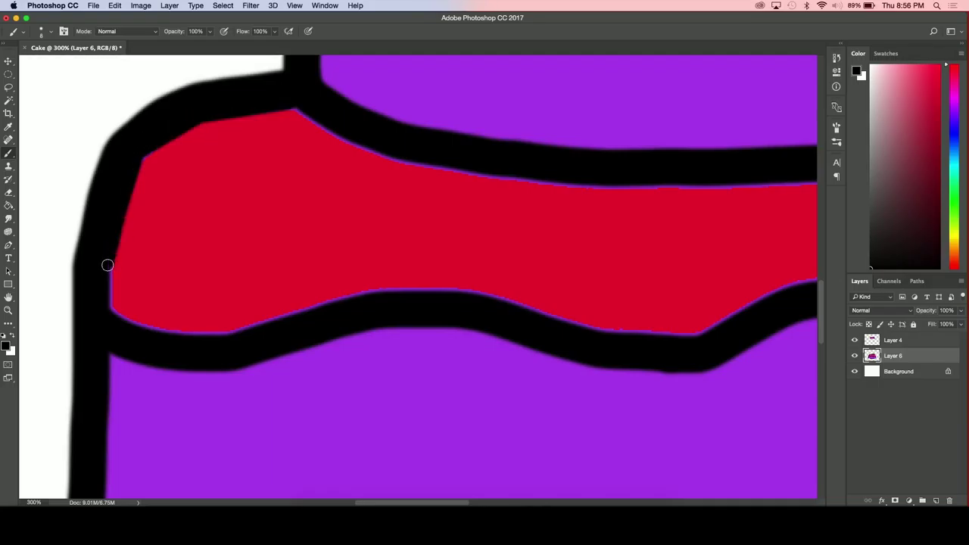
shift+click(106, 310)
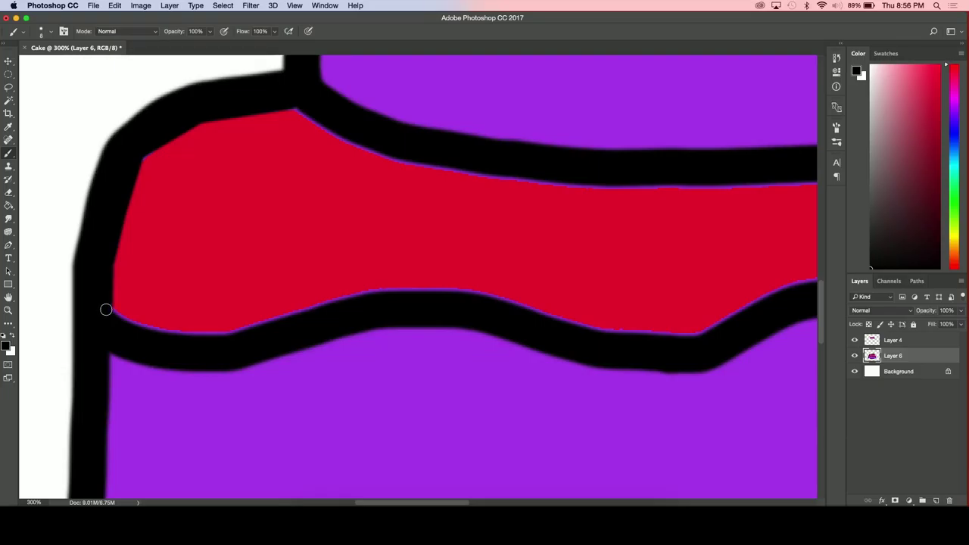
- Paint straight black strokes over the purple fringe on the bottom tier icing's wavy lower edge, from its left end past the first crest
shift+click(162, 335)
shift+click(235, 335)
shift+click(318, 309)
shift+click(383, 293)
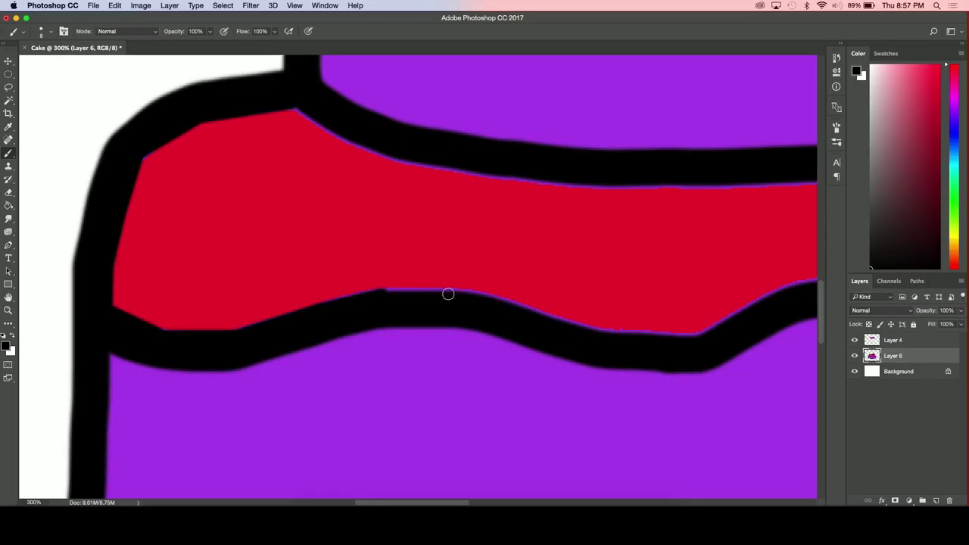
shift+click(457, 294)
shift+click(598, 333)
shift+click(690, 339)
- Cover the purple fringe over the second crest of the bottom tier icing's lower edge and partway down its right slope
scroll(696, 338, right, 3)
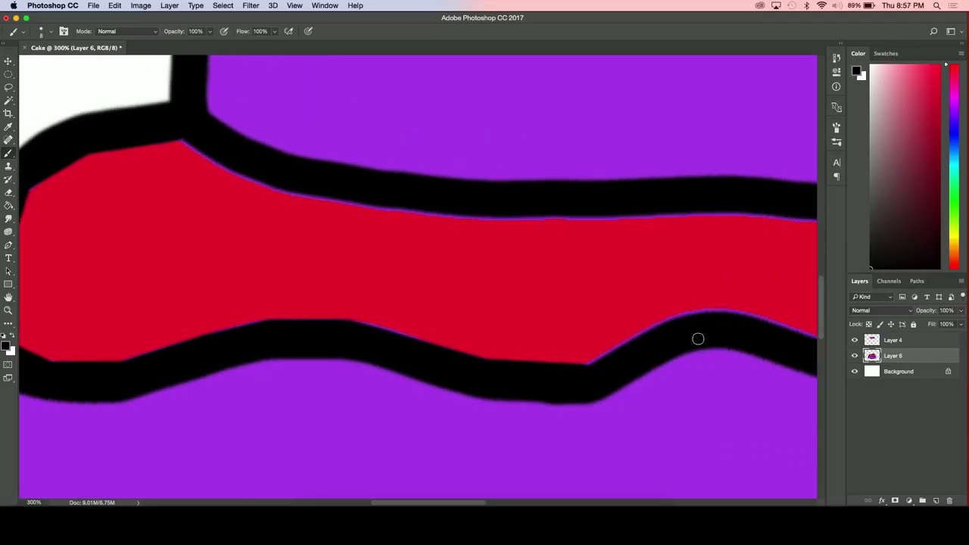
shift+click(666, 326)
shift+click(707, 312)
scroll(696, 327, right, 4)
shift+click(626, 331)
scroll(627, 331, right, 2)
scroll(628, 331, down, 1)
shift+click(619, 323)
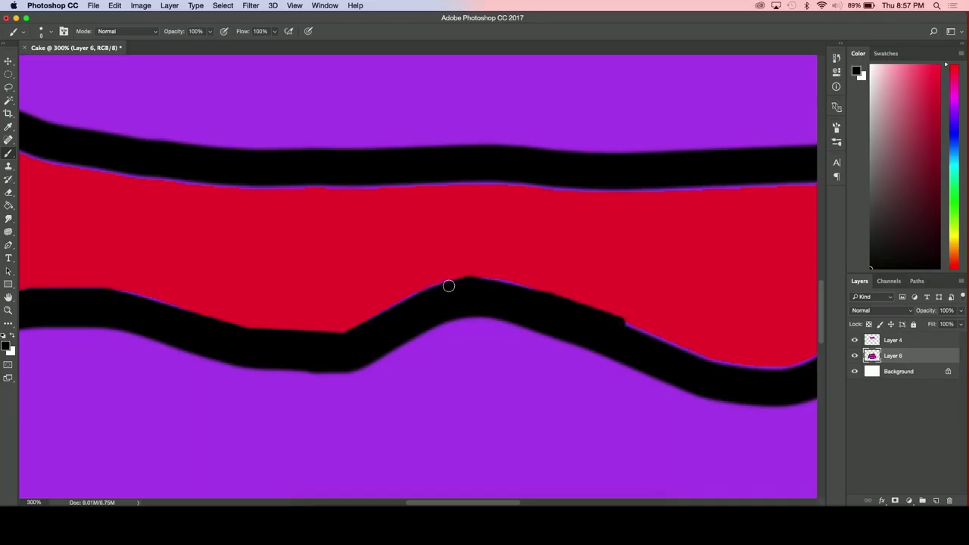
drag(491, 281, 534, 295)
- Paint black along the dip after the second crest of the bottom tier icing's lower edge and up the following rise
scroll(538, 301, down, 2)
scroll(538, 300, right, 3)
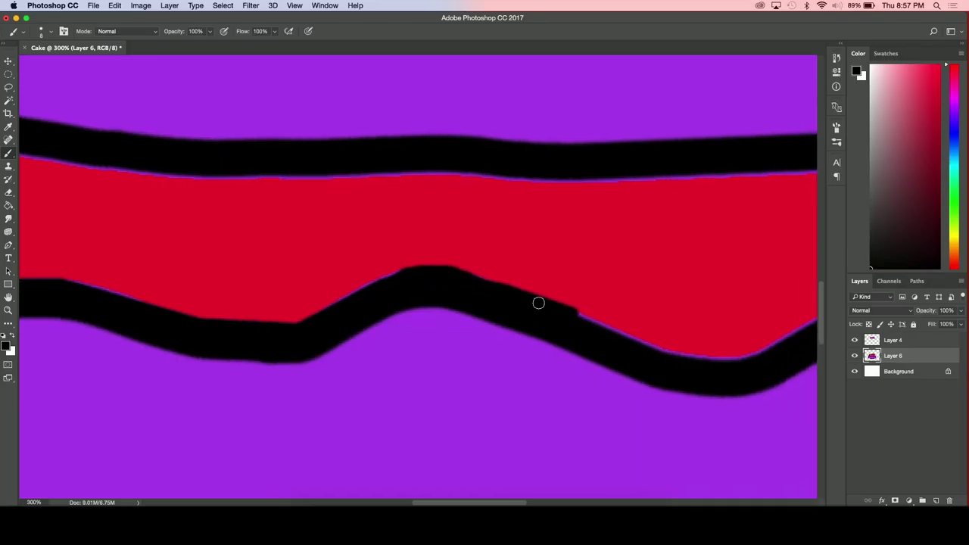
shift+click(584, 289)
shift+click(652, 293)
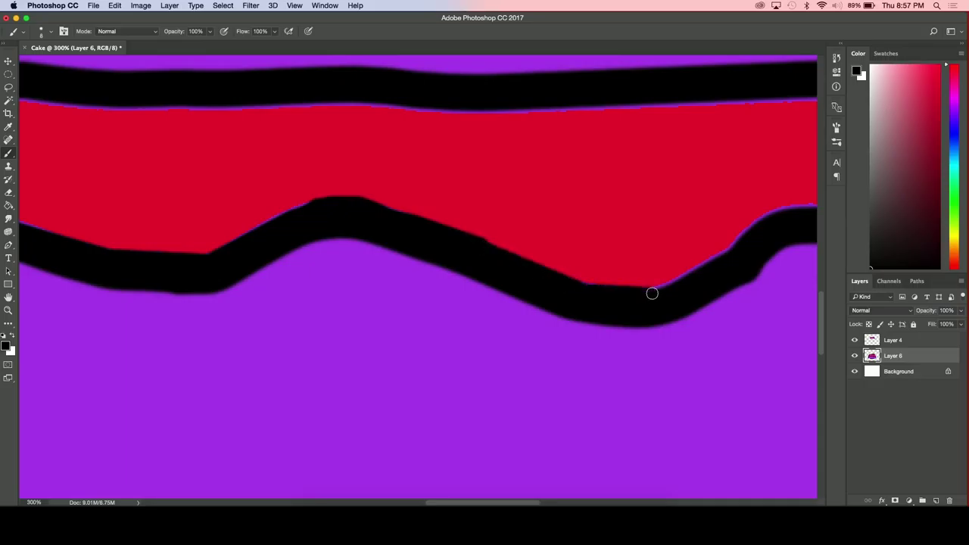
shift+click(692, 277)
shift+click(750, 232)
- Cover the purple fringe over the third crest of the bottom tier icing's lower edge and down into the next dip
scroll(751, 231, up, 1)
scroll(750, 231, right, 4)
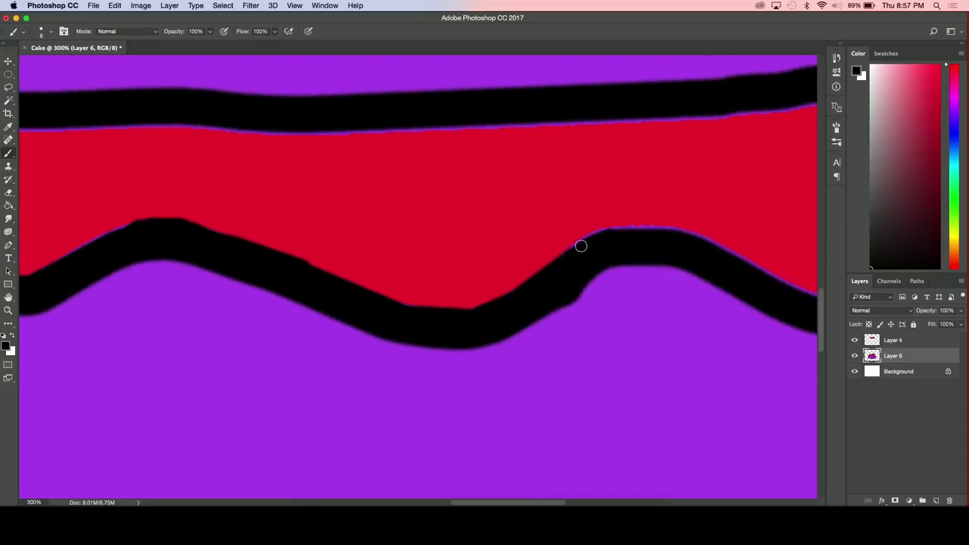
shift+click(673, 231)
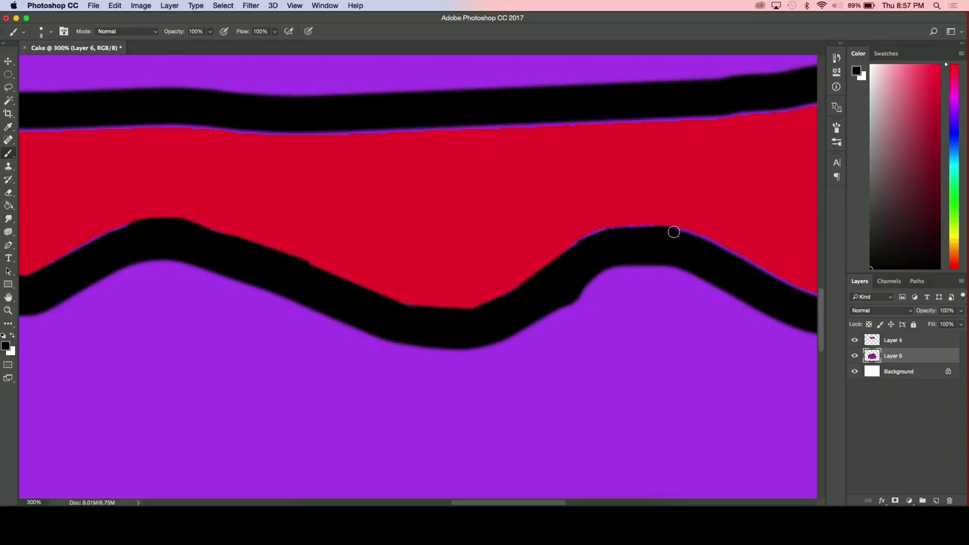
shift+click(722, 254)
scroll(723, 255, down, 1)
scroll(722, 255, right, 3)
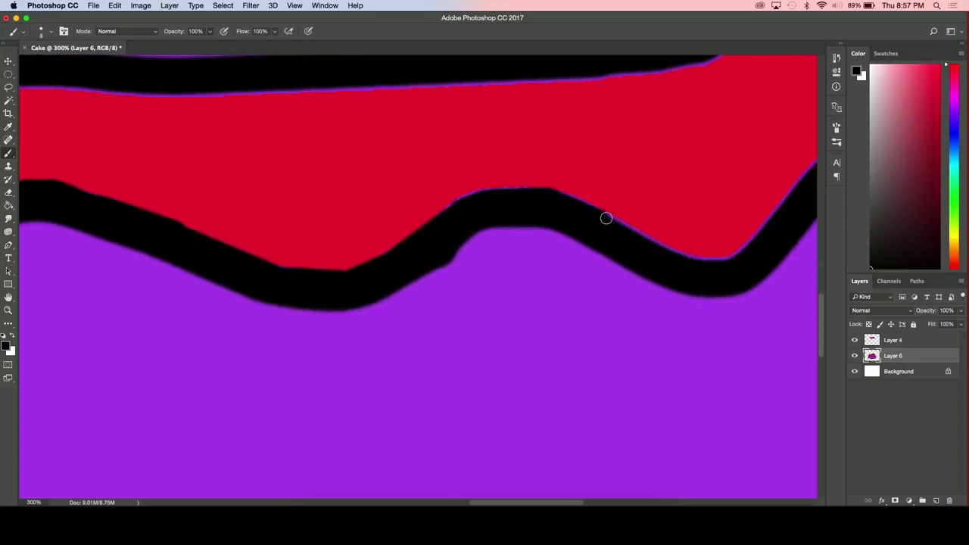
drag(607, 217, 707, 257)
- Enlarge the brush to 15 px and paint black over the purple fringe along the right part of the bottom tier icing's upper edge
key(bracketright)
key(bracketright)
mouse_move(447, 220)
mouse_down()
mouse_move(492, 200)
mouse_move(546, 201)
mouse_move(623, 232)
mouse_up()
scroll(625, 232, up, 4)
mouse_move(636, 178)
mouse_down()
mouse_move(510, 212)
mouse_move(457, 205)
mouse_move(448, 216)
mouse_move(253, 224)
mouse_up()
mouse_move(579, 204)
mouse_down()
mouse_move(631, 195)
mouse_move(629, 170)
mouse_up()
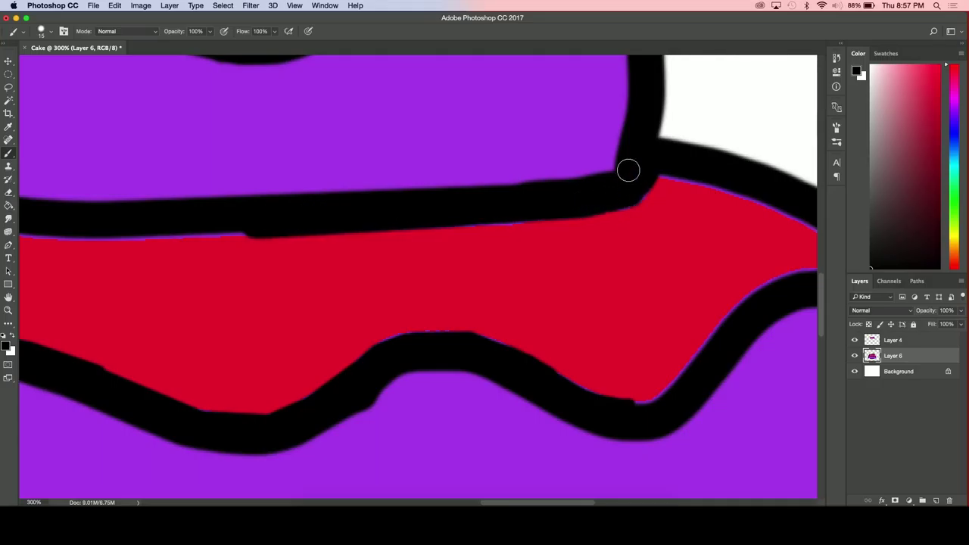
- Paint black over the purple fringe along the middle of the bottom tier icing's upper edge
scroll(469, 204, left, 5)
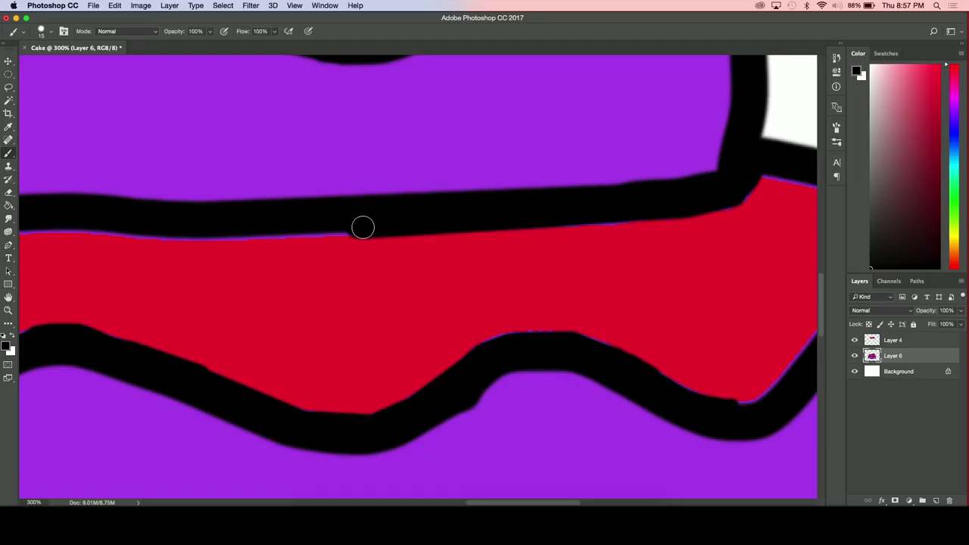
scroll(361, 227, left, 10)
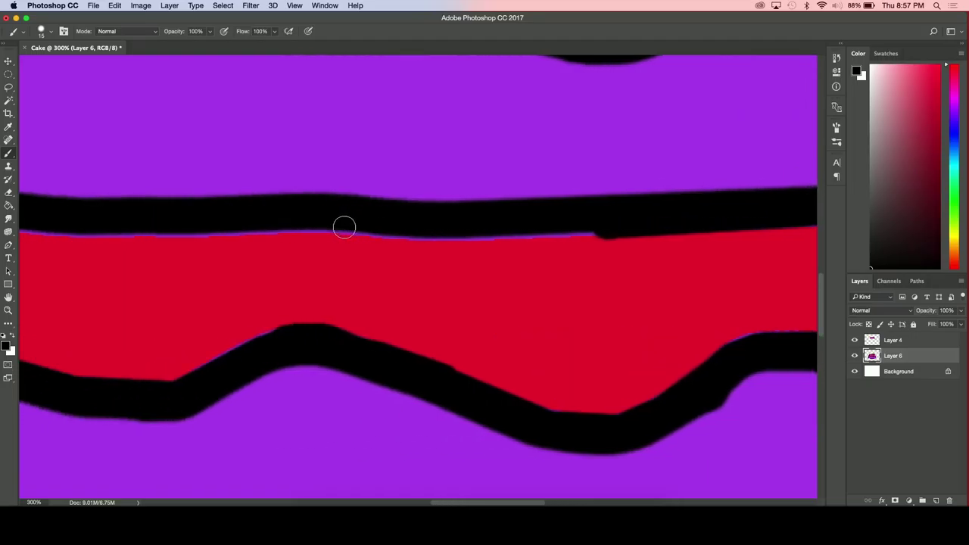
drag(364, 221, 323, 221)
scroll(323, 221, left, 4)
scroll(323, 221, left, 3)
shift+click(310, 224)
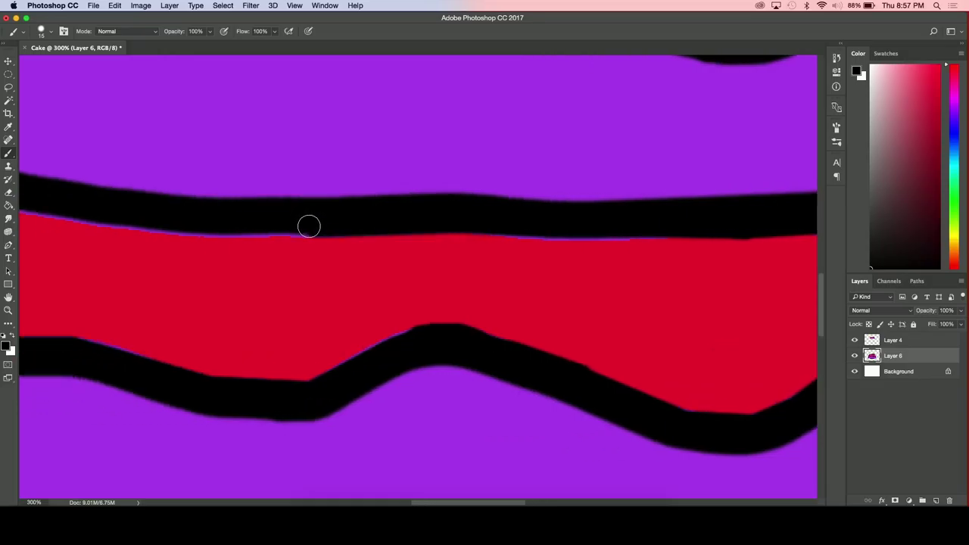
shift+click(189, 224)
- Cover the purple fringe along the left part of the bottom tier icing's upper edge, up to the corner beside the middle tier
scroll(190, 223, left, 10)
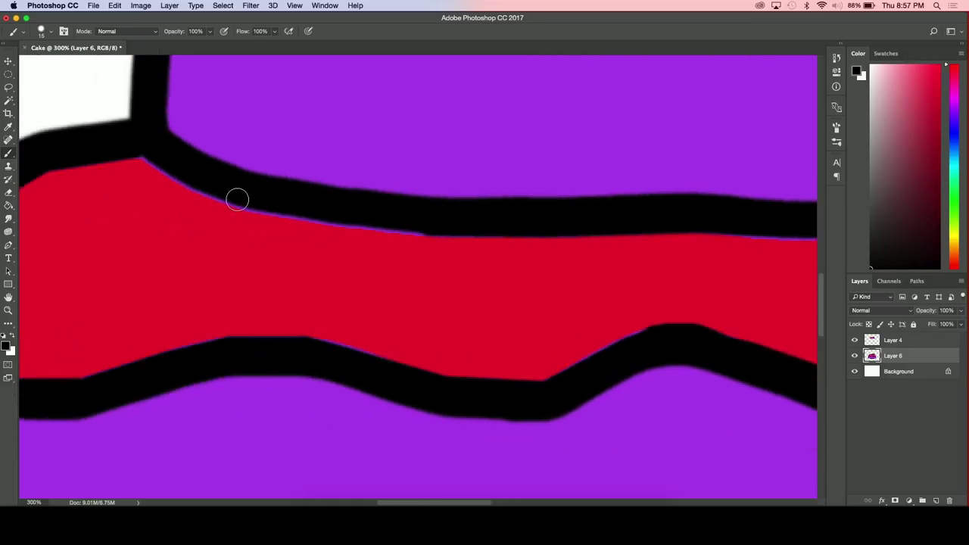
shift+click(267, 204)
shift+click(200, 181)
shift+click(154, 155)
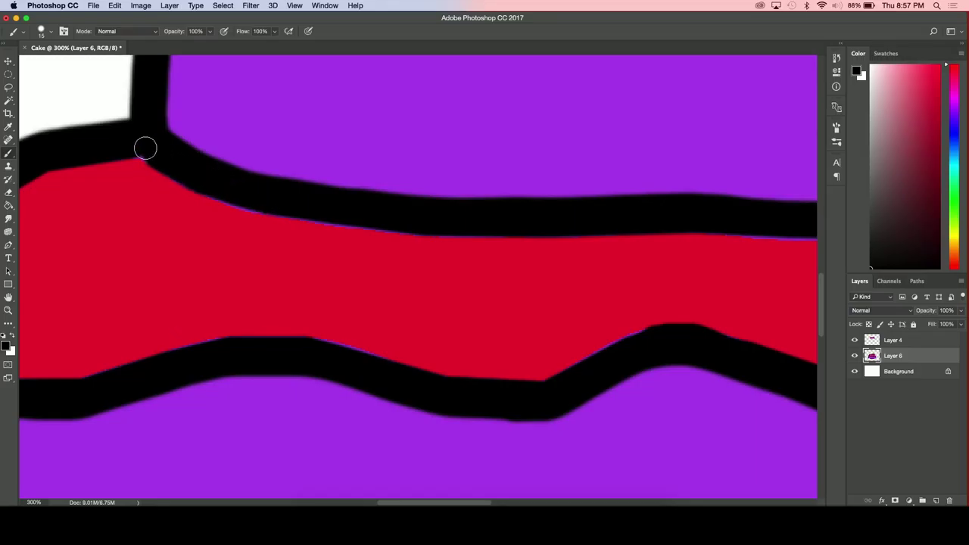
- Paint black over the purple fringe around the right end of the bottom tier icing, from the last dip up to the middle tier
scroll(143, 145, right, 14)
scroll(143, 145, right, 15)
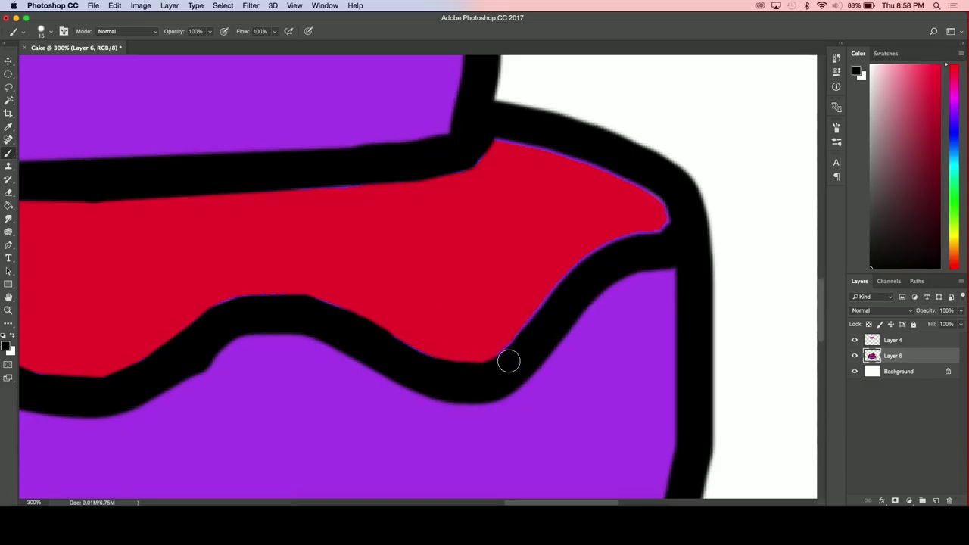
mouse_move(539, 327)
mouse_down()
mouse_move(610, 254)
mouse_move(670, 236)
mouse_move(676, 215)
mouse_move(661, 186)
mouse_move(626, 167)
mouse_move(488, 130)
mouse_up()
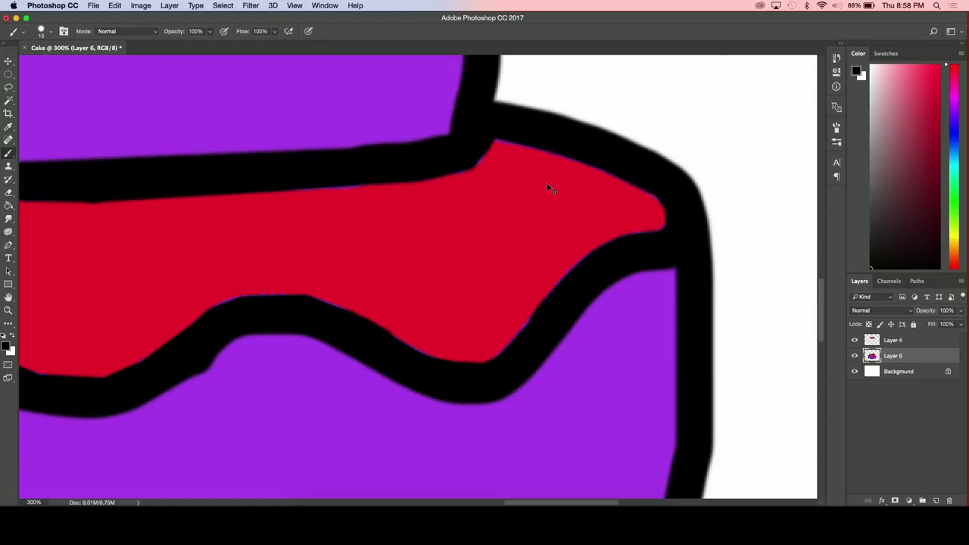
key(super+0)
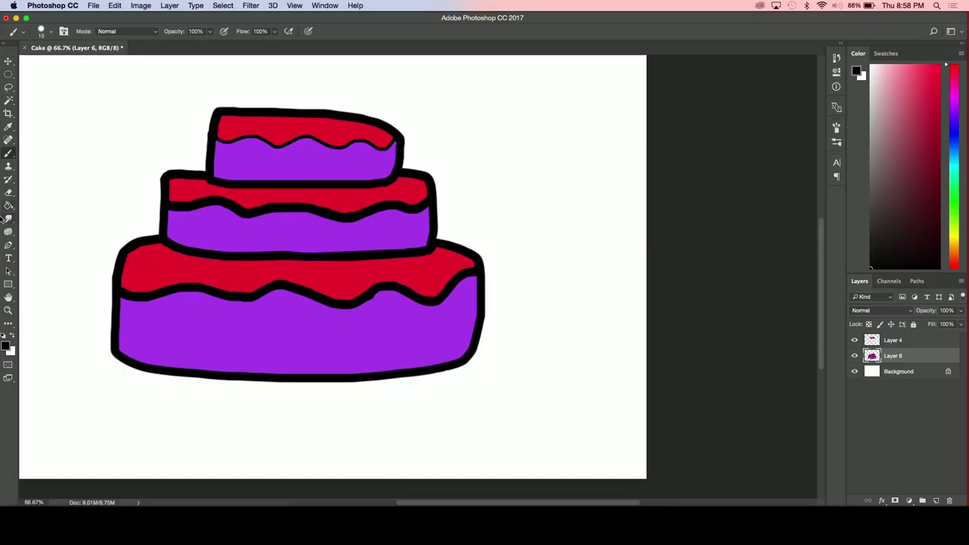
click(8, 126)
click(175, 188)
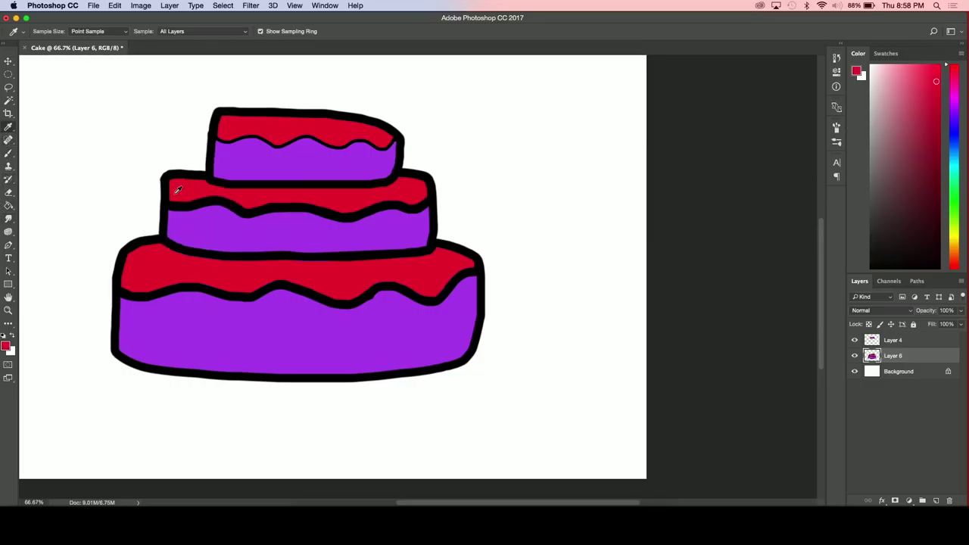
click(8, 206)
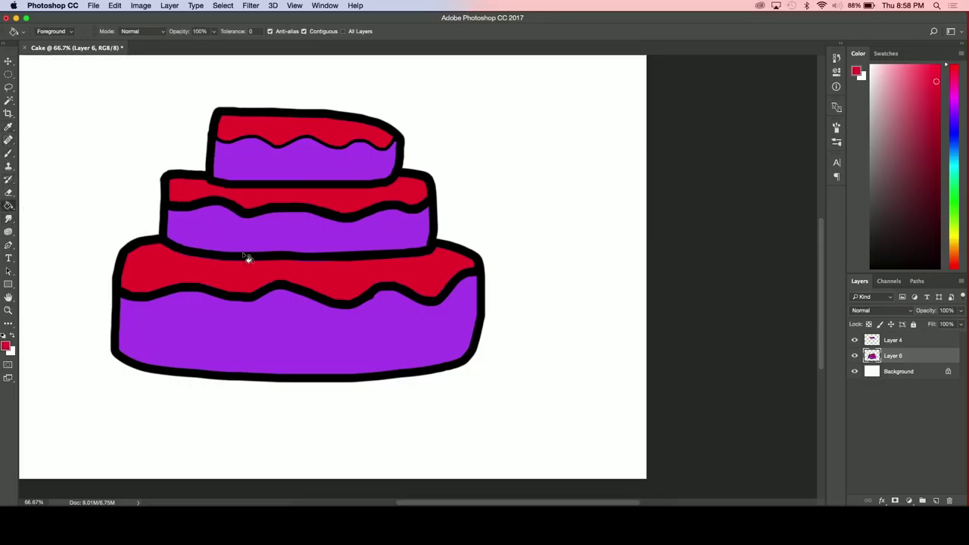
- Reset the colours to black and white, add a new layer and place it directly below Layer 4
click(896, 341)
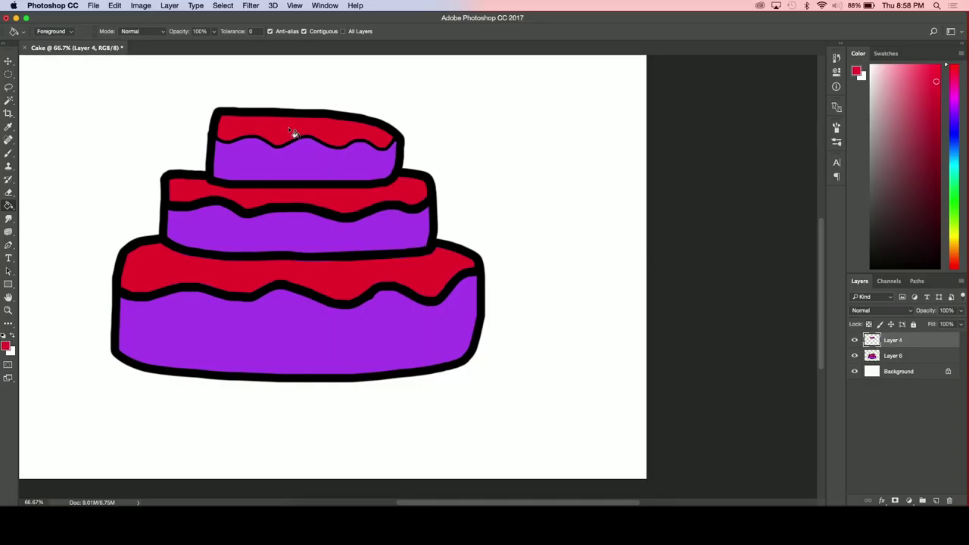
key(d)
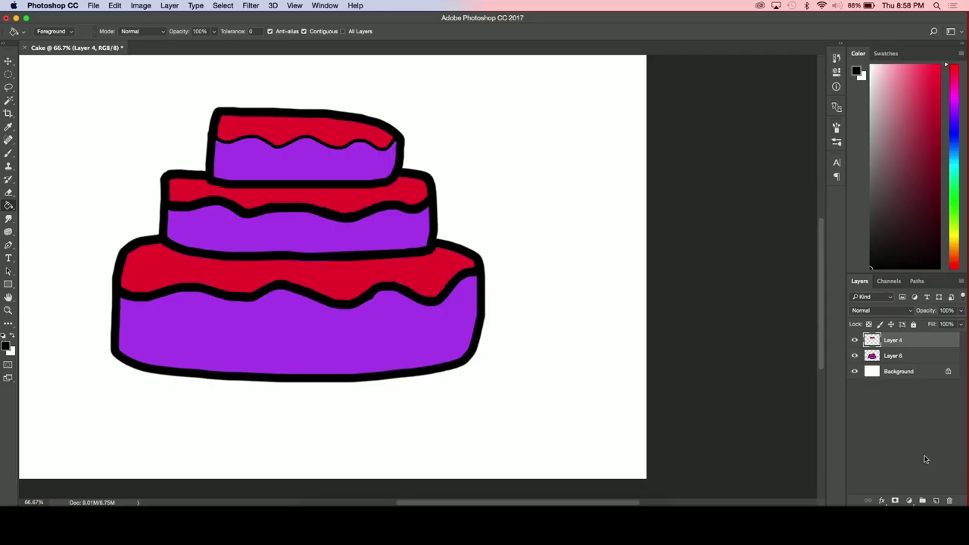
click(936, 500)
key(super+equal)
key(super+equal)
key(super+equal)
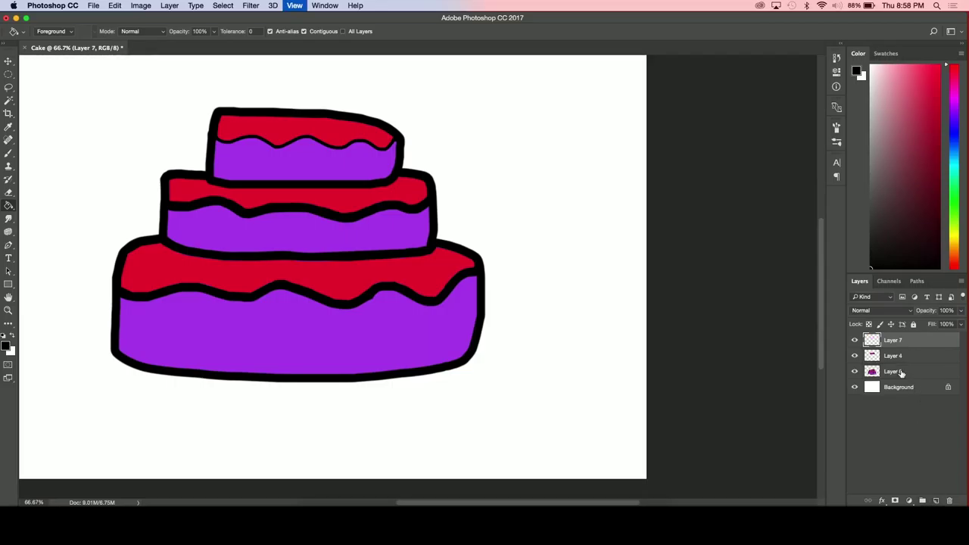
drag(895, 346, 897, 362)
- Outline a narrow candle in black with a 10 px brush on the left part of the top tier
scroll(638, 328, down, 5)
scroll(639, 328, left, 2)
scroll(589, 315, up, 5)
scroll(589, 314, left, 1)
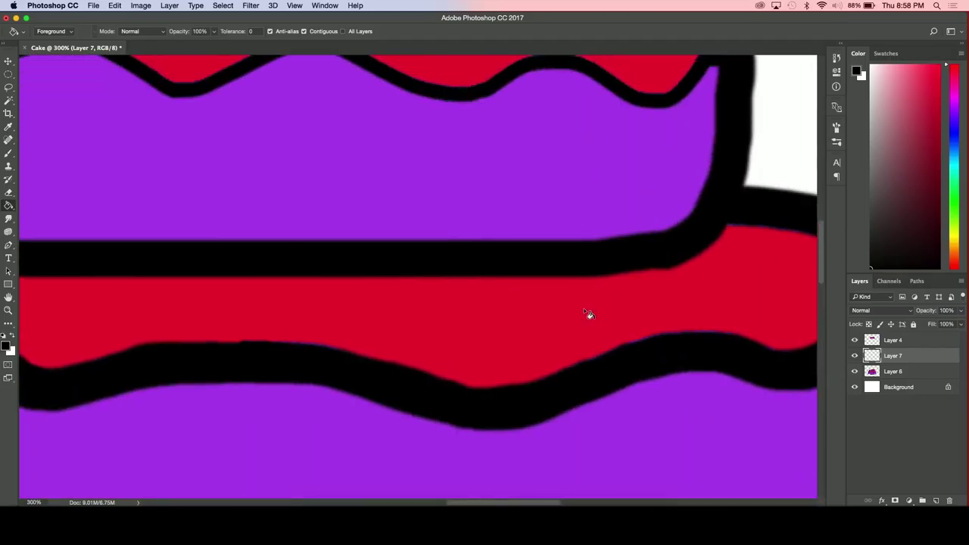
click(8, 153)
scroll(322, 214, up, 6)
scroll(323, 214, left, 1)
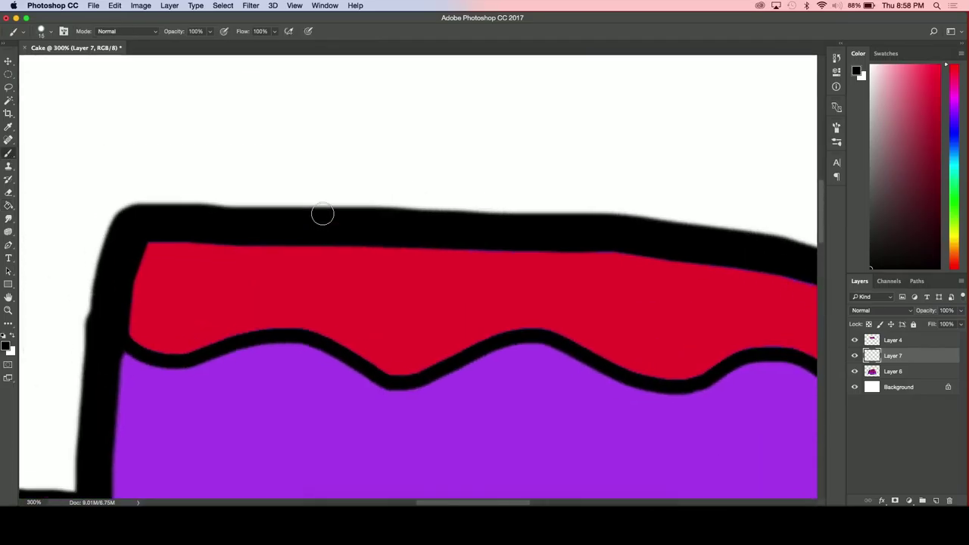
key([)
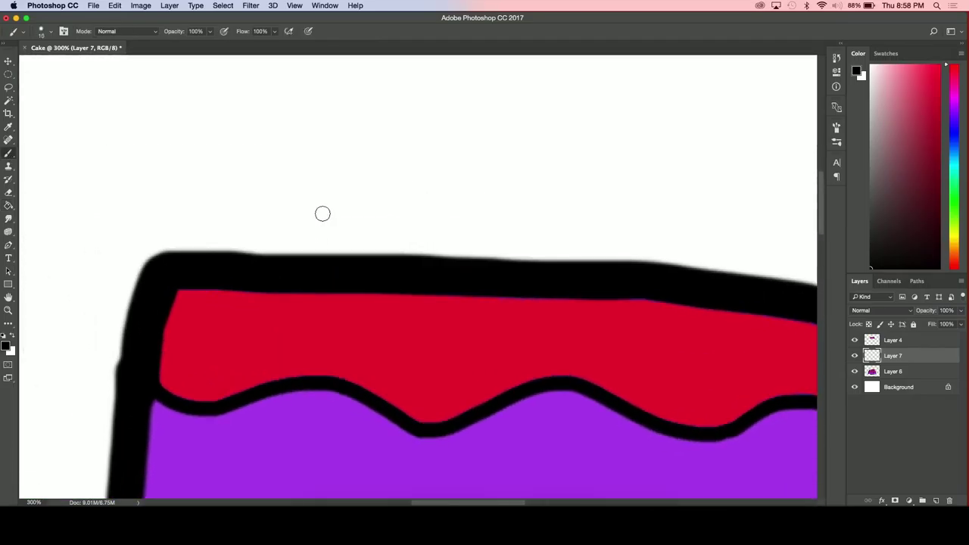
click(246, 259)
shift+click(225, 89)
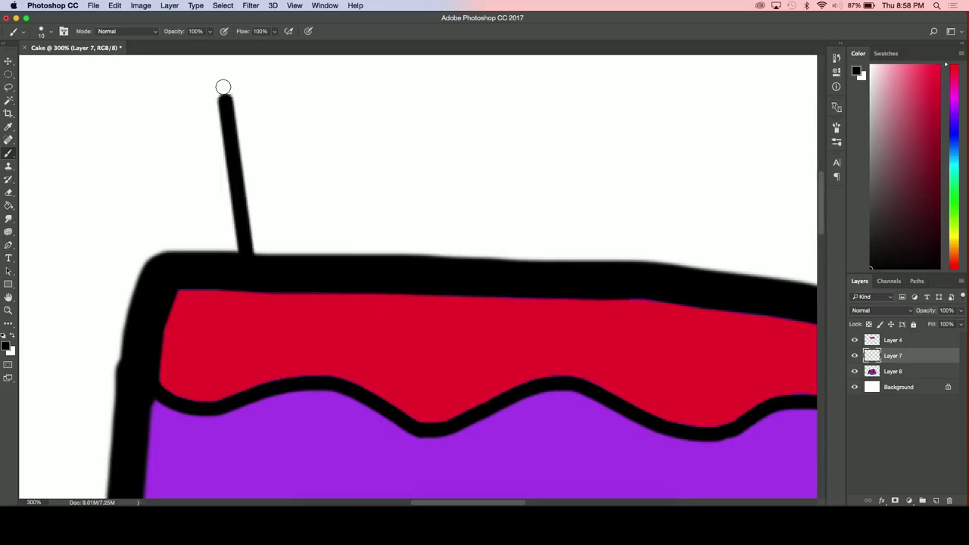
shift+click(294, 79)
shift+click(307, 259)
- Outline a second candle in black, tilted to the right, near the right end of the top tier
scroll(308, 260, right, 5)
scroll(307, 260, up, 1)
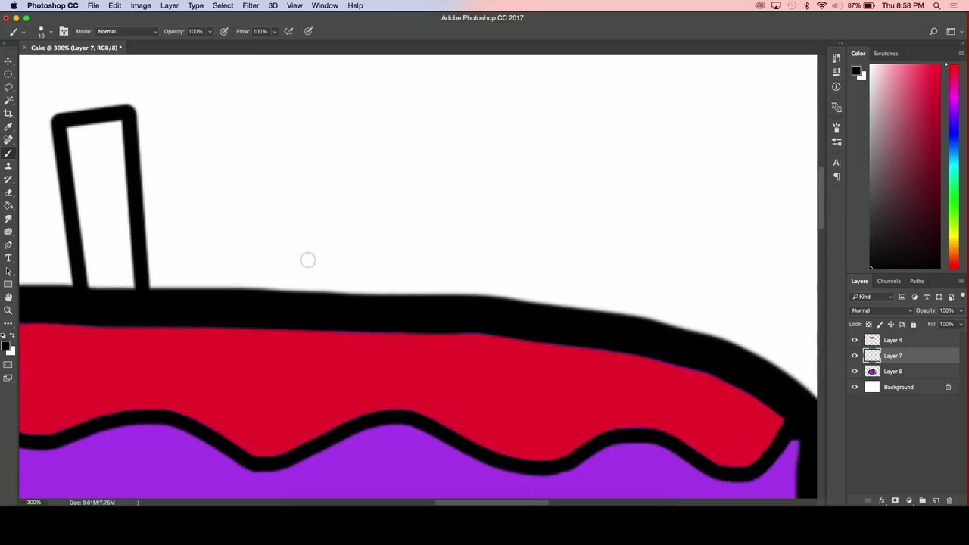
click(617, 323)
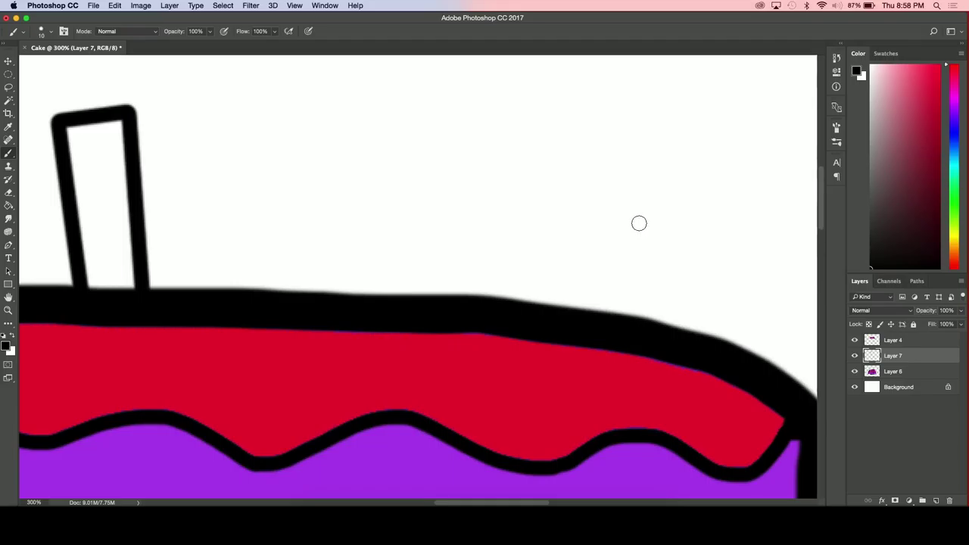
shift+click(645, 161)
shift+click(733, 180)
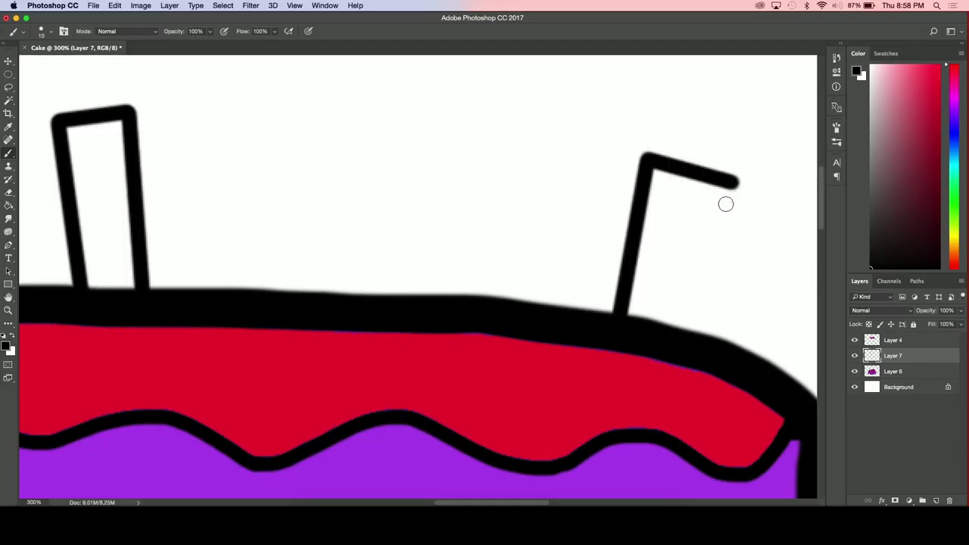
shift+click(688, 339)
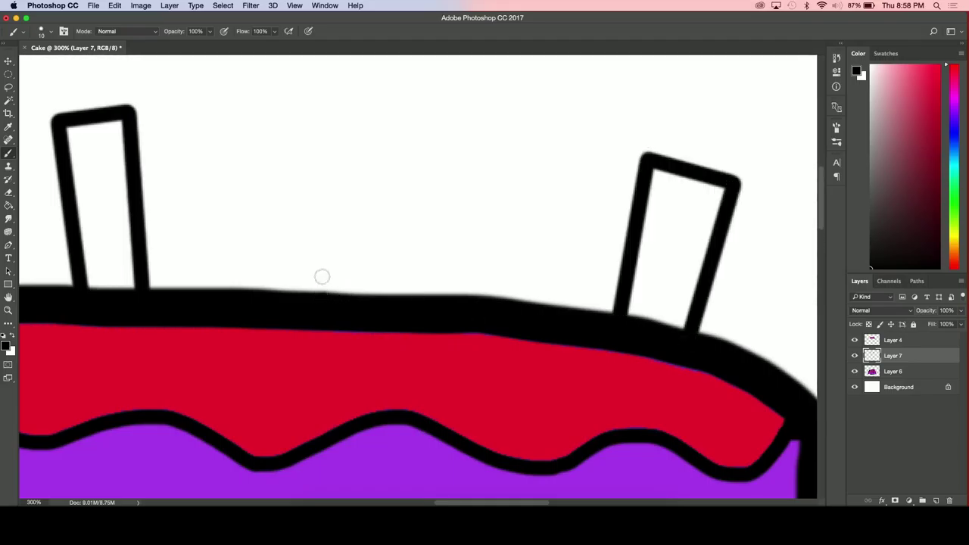
- Outline a wider candle in black on the top tier between the two existing candles
shift+click(308, 109)
click(426, 110)
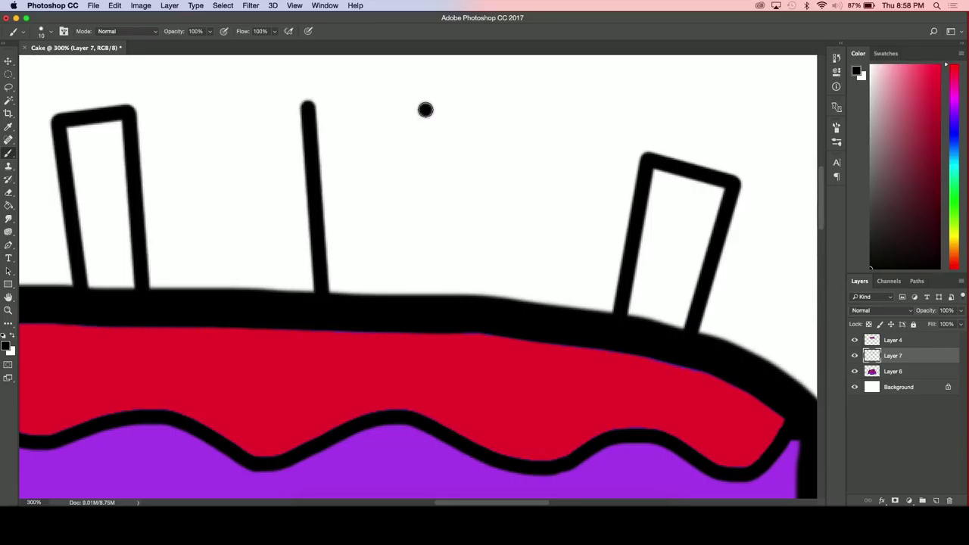
shift+click(308, 108)
key(super+z)
key(super+z)
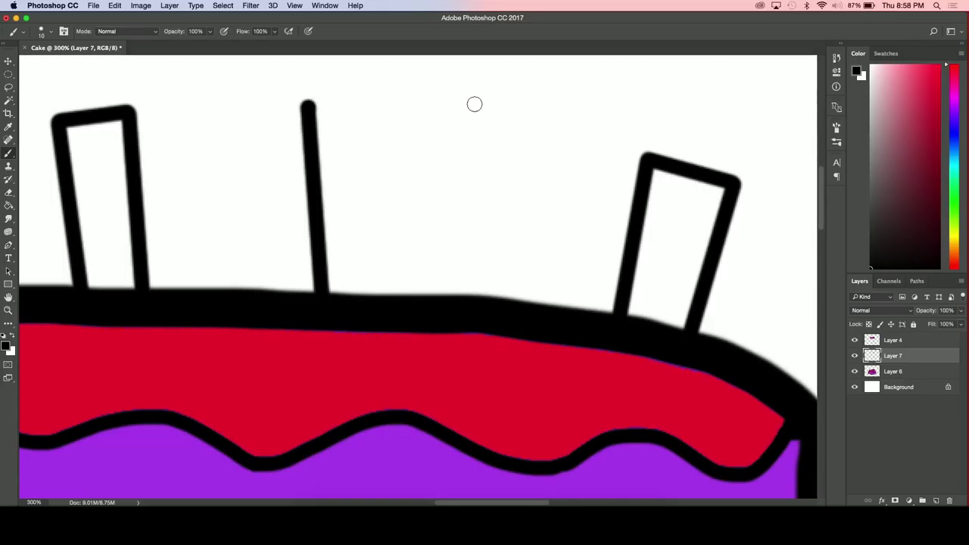
shift+click(451, 99)
shift+click(446, 298)
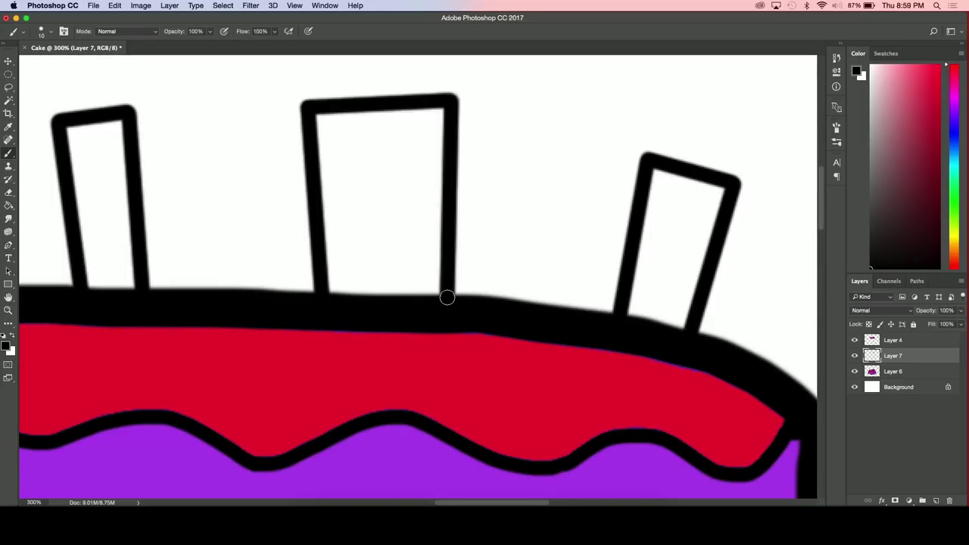
- Paint two black diagonal stripe lines across the wide middle candle, rising to the right
key(super+minus)
click(356, 286)
shift+click(438, 229)
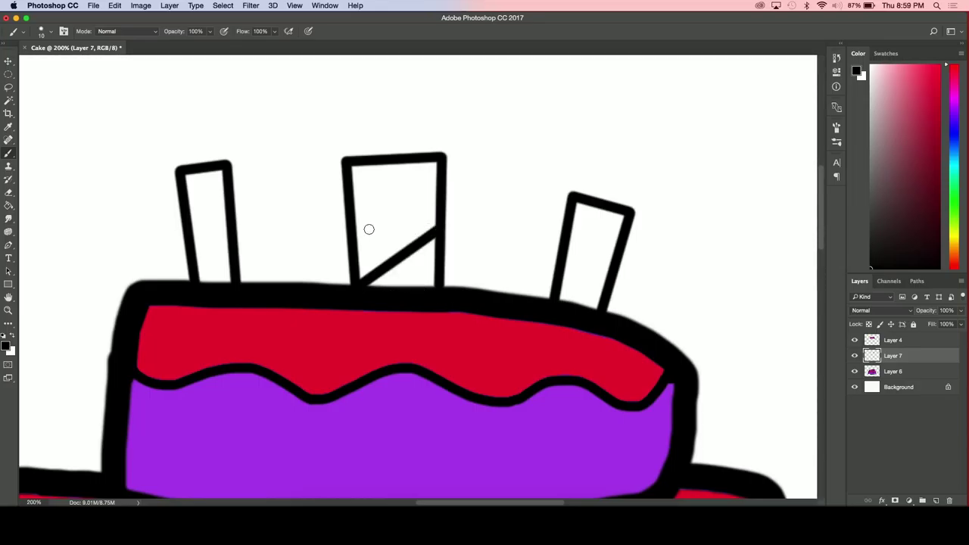
click(352, 224)
shift+click(438, 161)
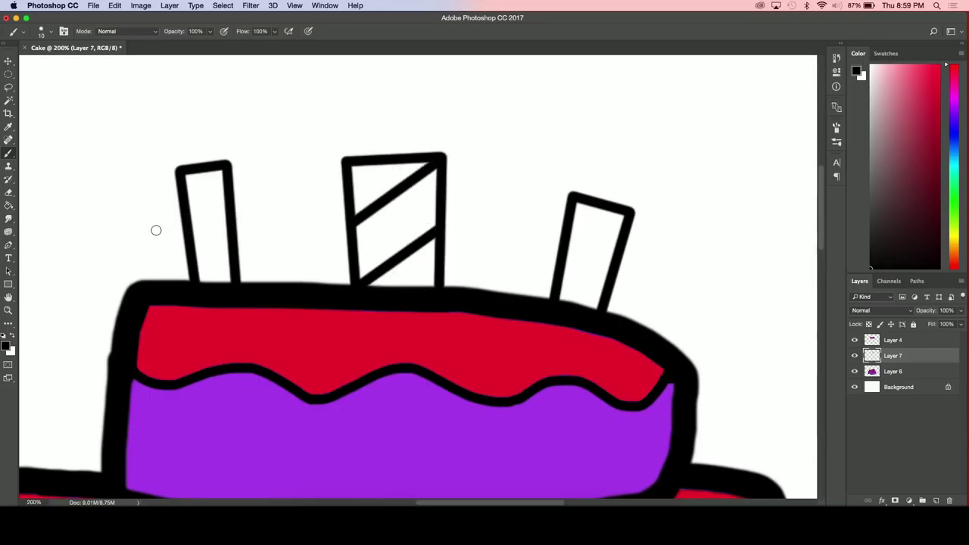
- Paint two black diagonal stripe lines across the left candle and three across the right candle
shift+click(224, 174)
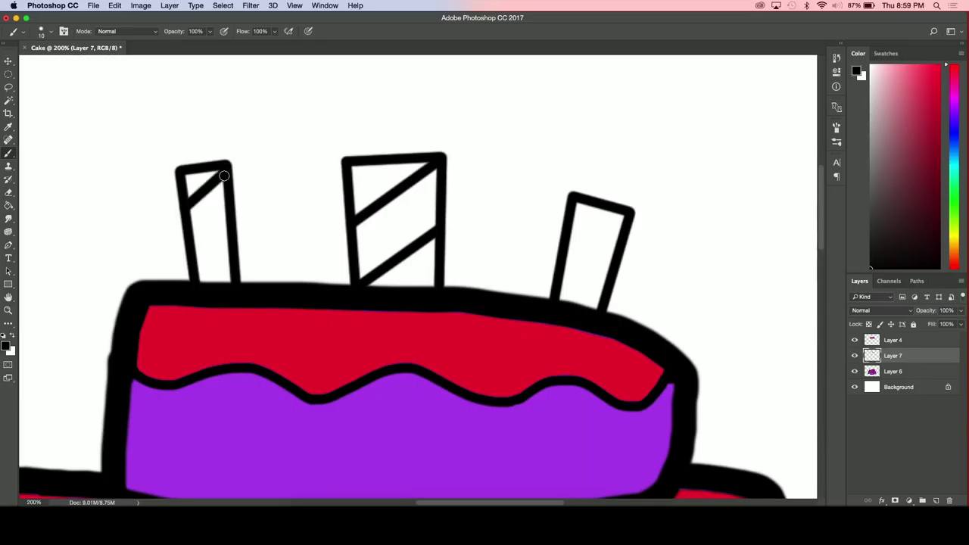
shift+click(231, 234)
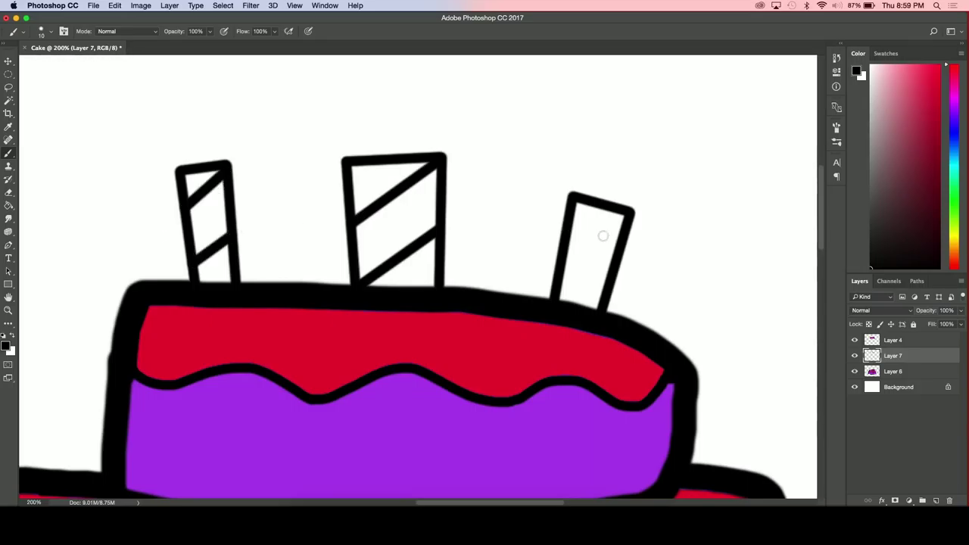
shift+click(610, 281)
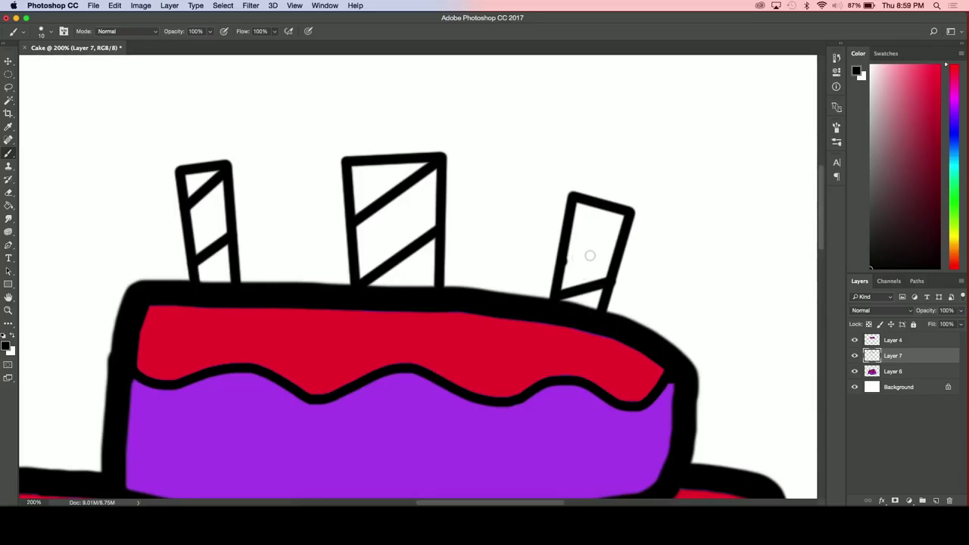
shift+click(618, 245)
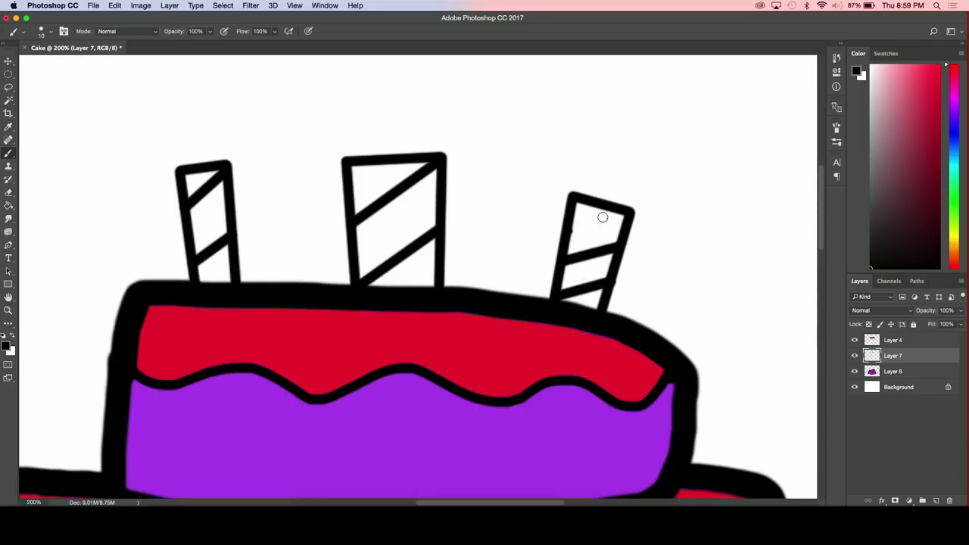
shift+click(625, 213)
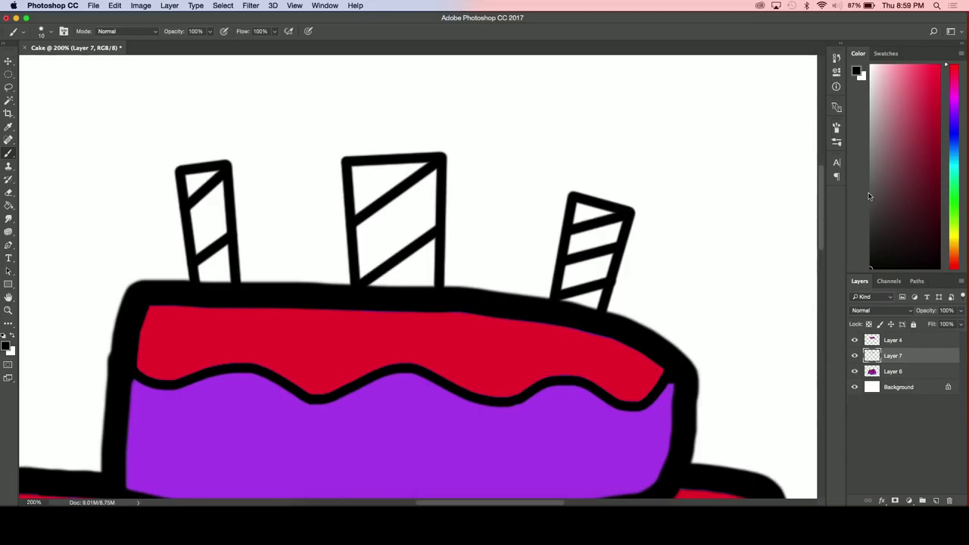
- Set the foreground colour to a bright green
click(954, 191)
click(939, 67)
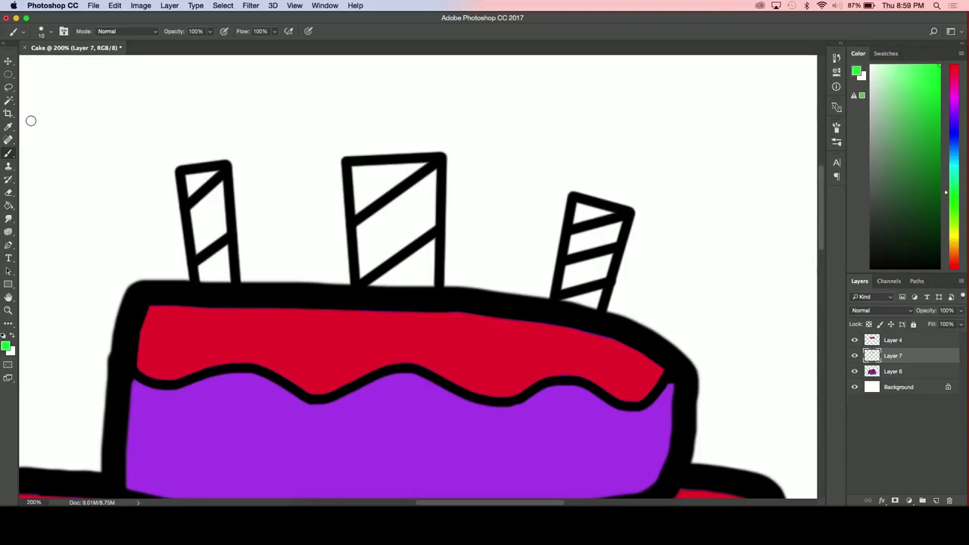
- Try filling the middle section of the left candle with green using the Paint Bucket on Layer 7, and undo it
click(9, 204)
click(212, 225)
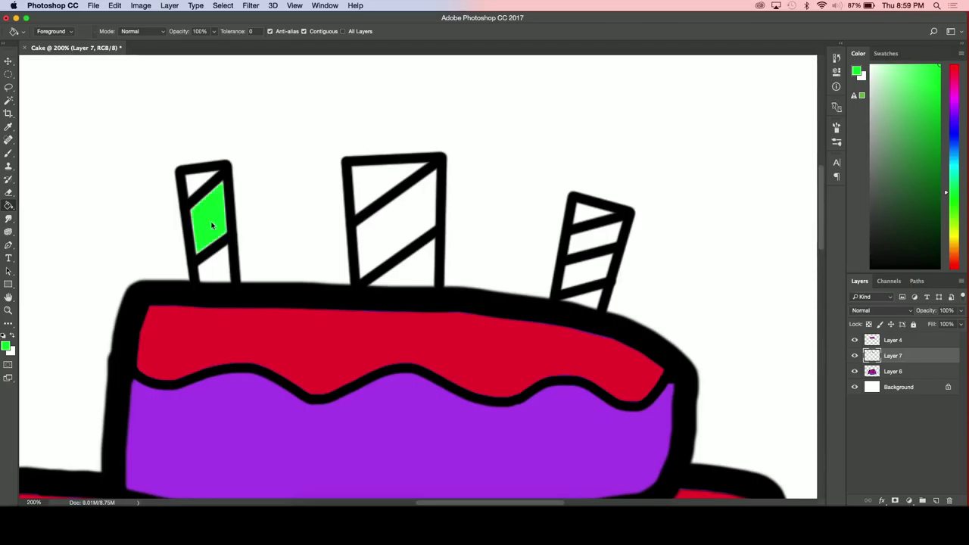
key(super+z)
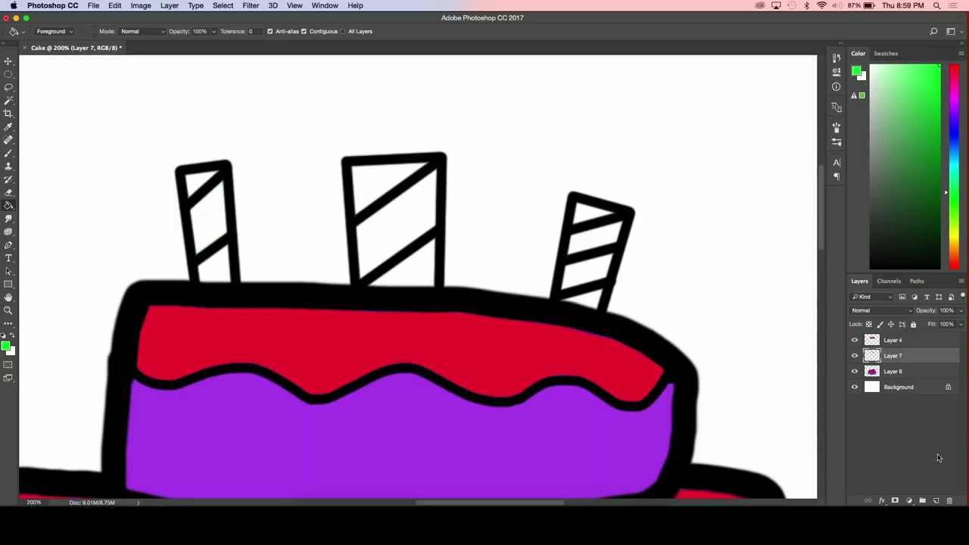
- Add a new layer directly beneath the candle outlines on Layer 7 and switch to the Brush tool
click(936, 501)
drag(891, 356, 892, 376)
click(9, 153)
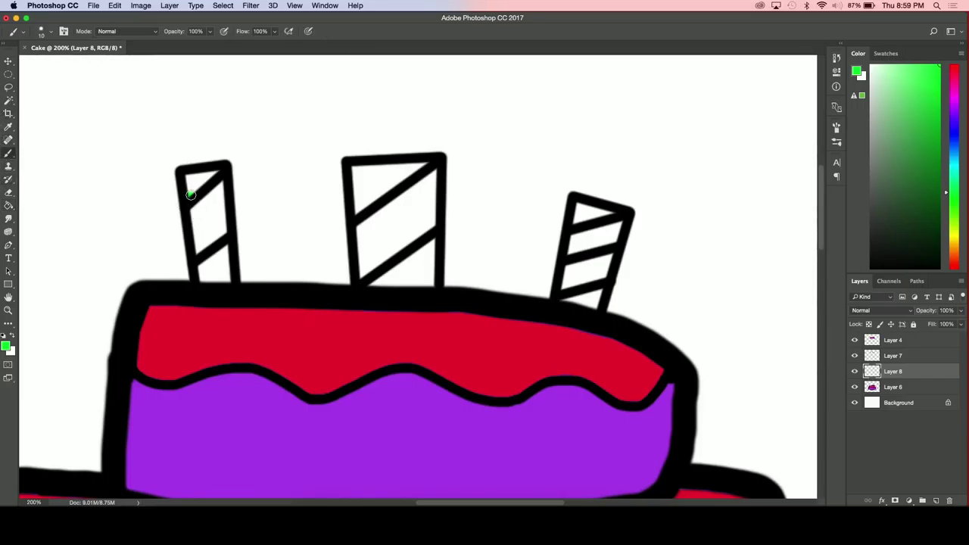
- Paint the top and bottom sections of the left candle bright green on Layer 8
mouse_move(189, 184)
mouse_down()
mouse_move(216, 173)
mouse_move(195, 187)
mouse_up()
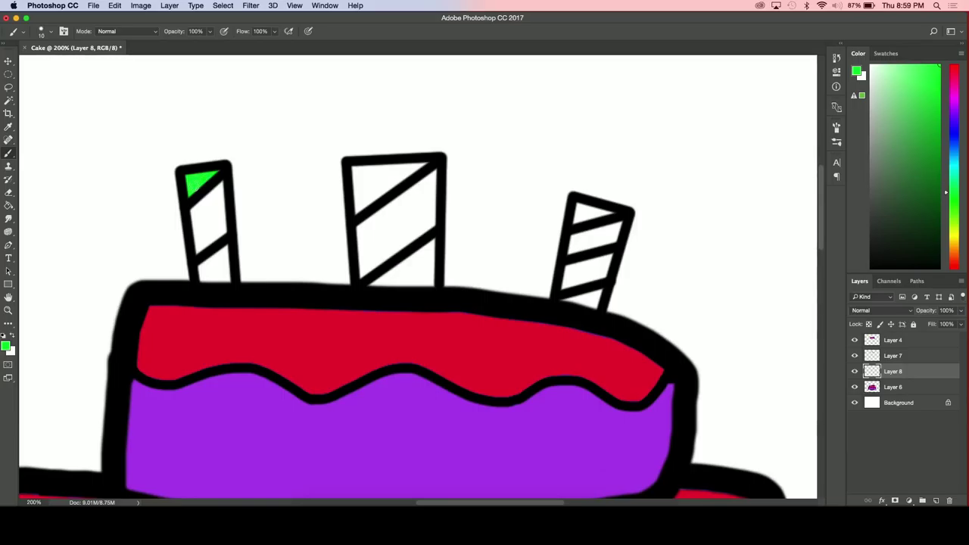
mouse_move(213, 258)
mouse_down()
mouse_move(226, 249)
mouse_move(228, 276)
mouse_move(212, 285)
mouse_move(202, 270)
mouse_move(216, 264)
mouse_up()
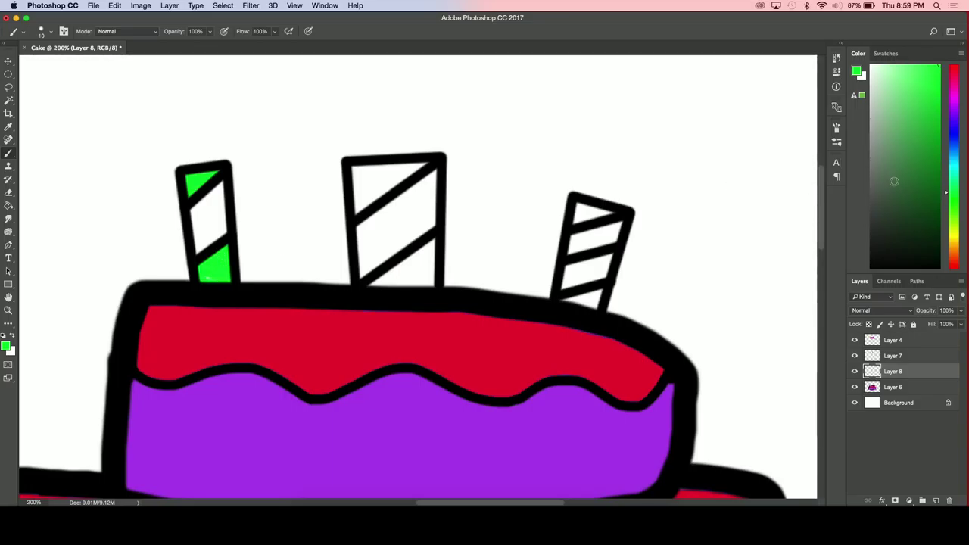
- Set the foreground colour to turquoise and paint the middle candle's centre stripe with it
click(953, 173)
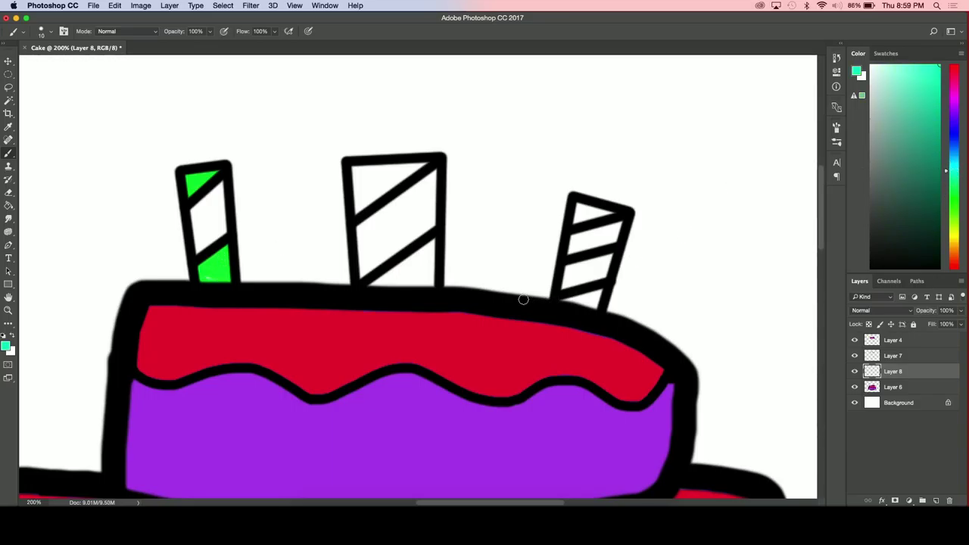
mouse_move(363, 266)
mouse_down()
mouse_move(360, 226)
mouse_move(436, 173)
mouse_move(369, 233)
mouse_move(369, 261)
mouse_move(377, 235)
mouse_move(392, 230)
mouse_move(371, 253)
mouse_move(424, 219)
mouse_move(429, 197)
mouse_move(406, 219)
mouse_up()
key(])
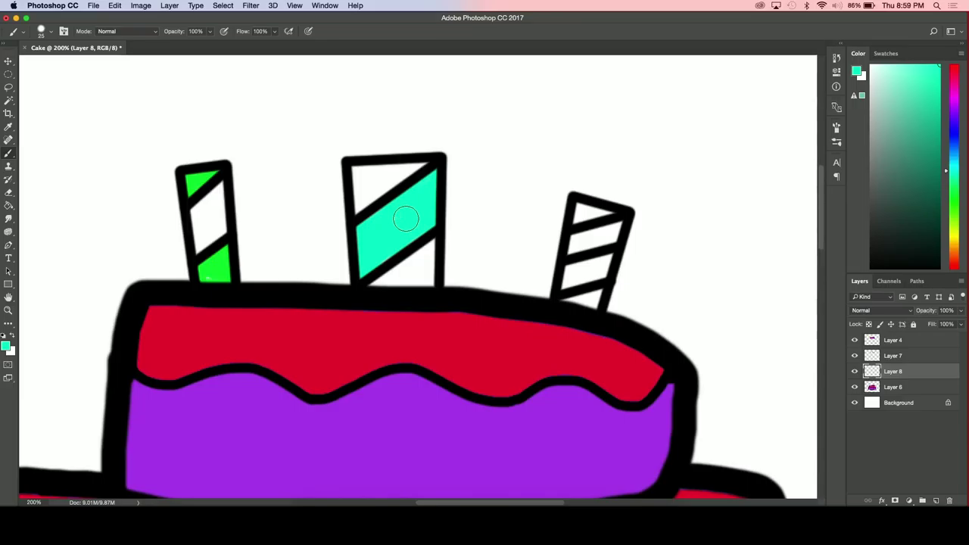
- Set the foreground colour to orange and paint the right candle's second and bottom sections with the 25 px brush
click(954, 248)
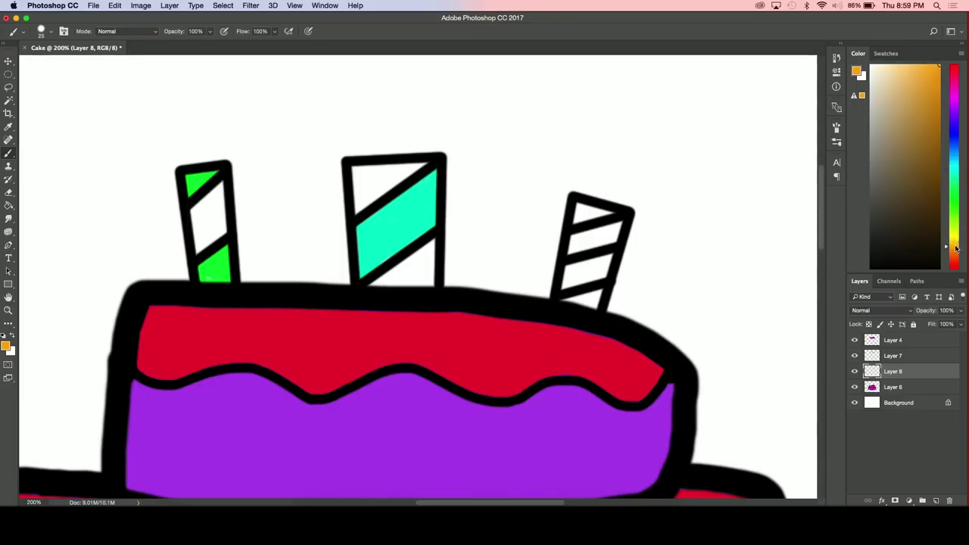
drag(576, 244, 618, 221)
mouse_move(592, 287)
mouse_down()
mouse_move(598, 298)
mouse_move(569, 303)
mouse_up()
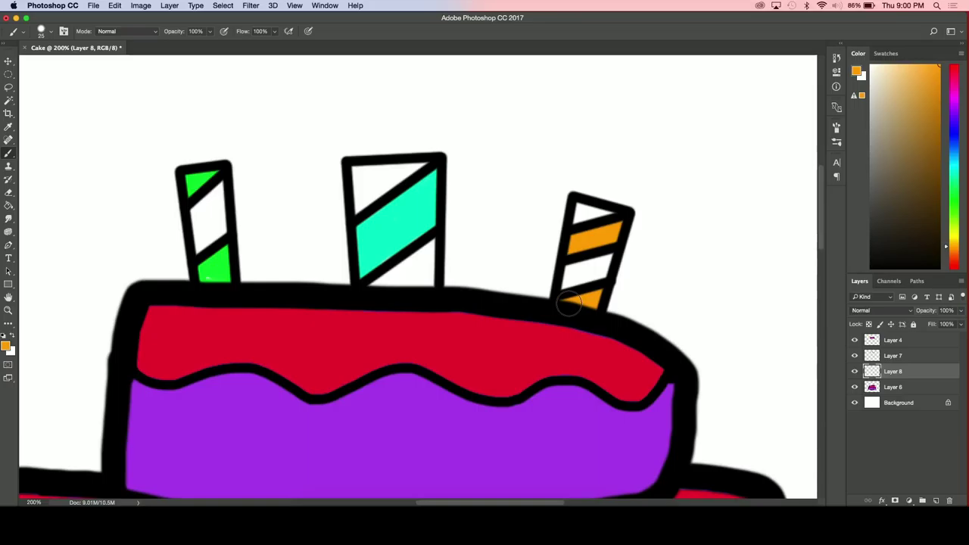
- Pick a muted blue as the foreground colour and paint over the middle candle's centre stripe
click(956, 141)
click(927, 112)
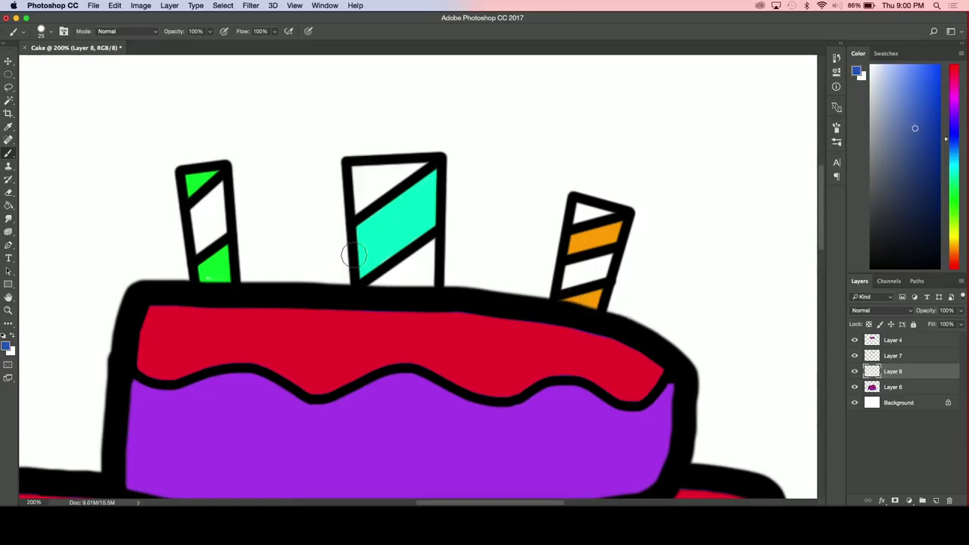
mouse_move(365, 274)
mouse_down()
mouse_move(364, 232)
mouse_move(433, 179)
mouse_move(425, 217)
mouse_move(371, 256)
mouse_move(431, 215)
mouse_move(408, 214)
mouse_move(371, 239)
mouse_up()
- Try moving the candle colours on Layer 8 slightly upward with Free Transform
key(super+minus)
key(super+minus)
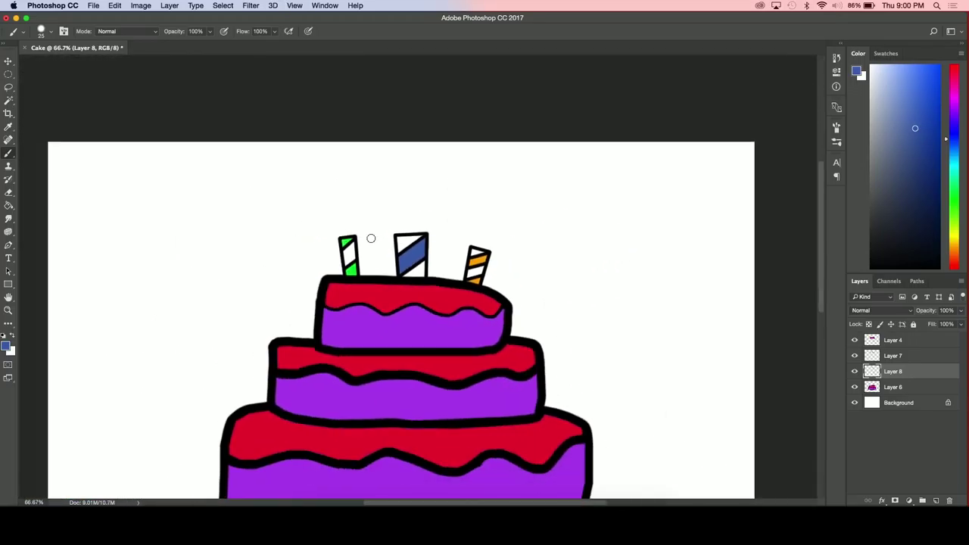
key(super+equal)
key(super+t)
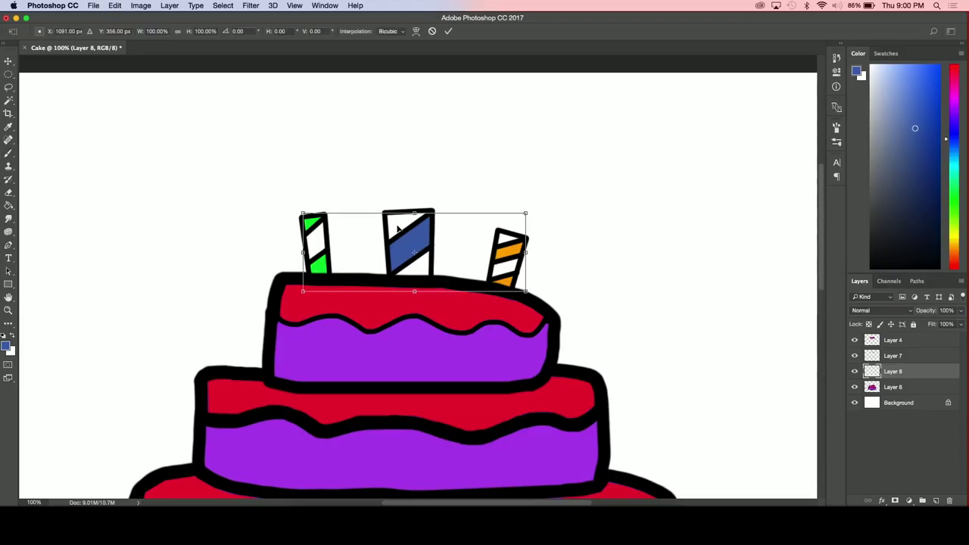
drag(416, 225, 416, 225)
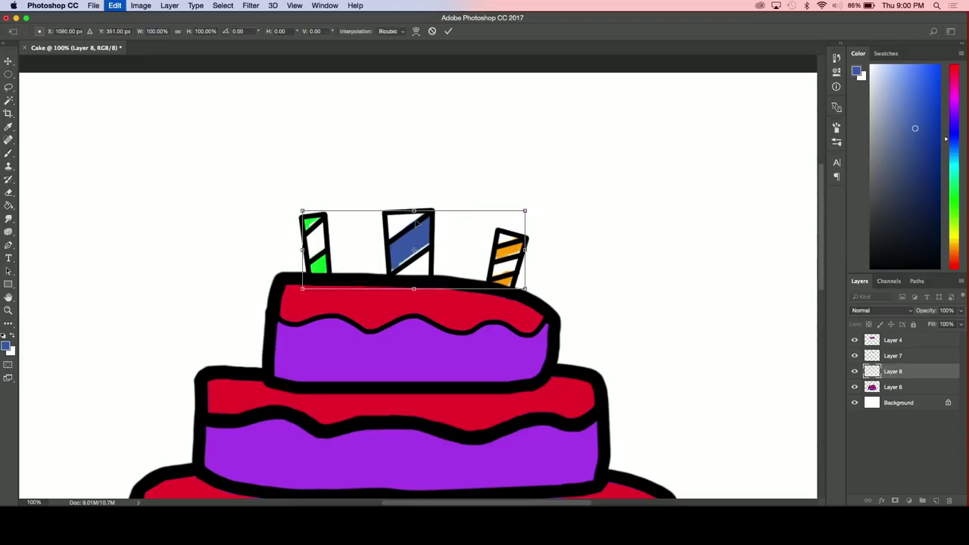
key(Return)
key(b)
- Merge the candle outlines on Layer 7 down into Layer 8 and move the merged candles slightly higher on the cake
right_click(902, 356)
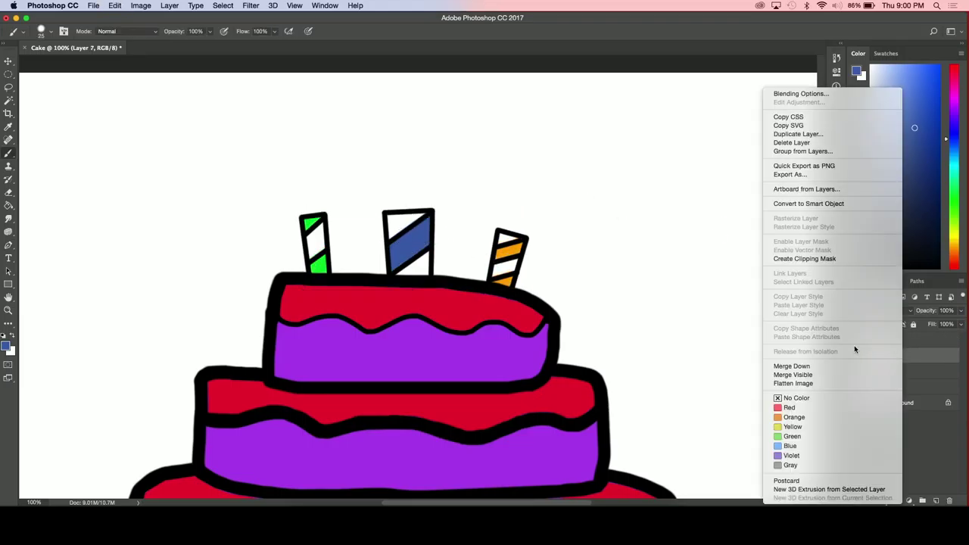
click(829, 367)
key(super+t)
mouse_move(415, 203)
mouse_down()
mouse_move(415, 178)
mouse_move(423, 218)
mouse_up()
key(Return)
key(b)
- Set the foreground colour to black and add a new layer above Layer 4
drag(920, 243, 871, 267)
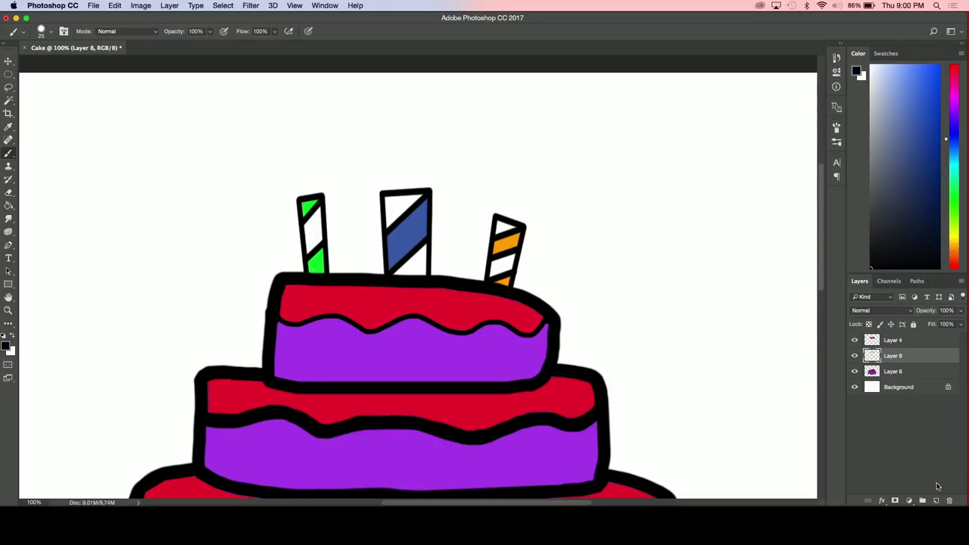
click(898, 345)
click(936, 500)
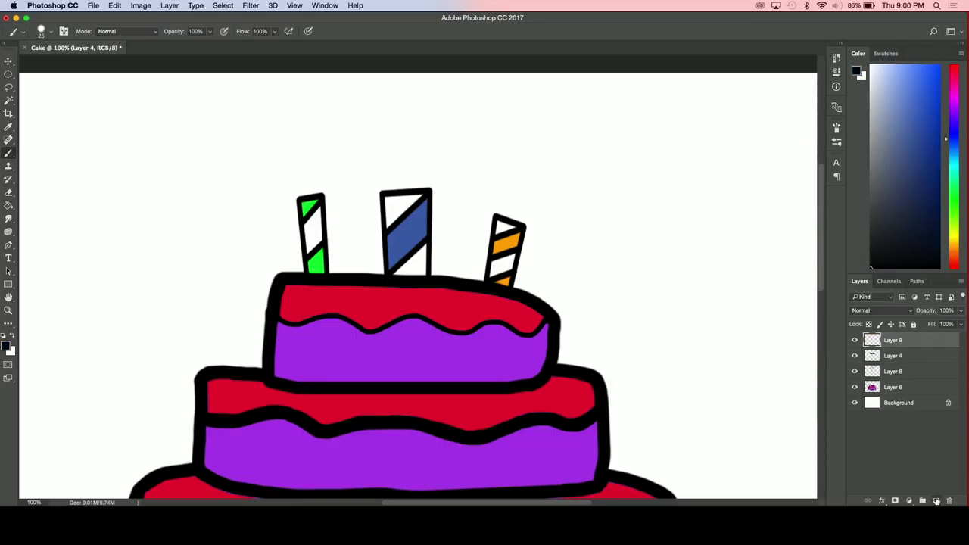
- Paint the rounded base of a flame outline above the middle candle with a 10 px black brush
key(super+plus)
key(super+plus)
key(super+plus)
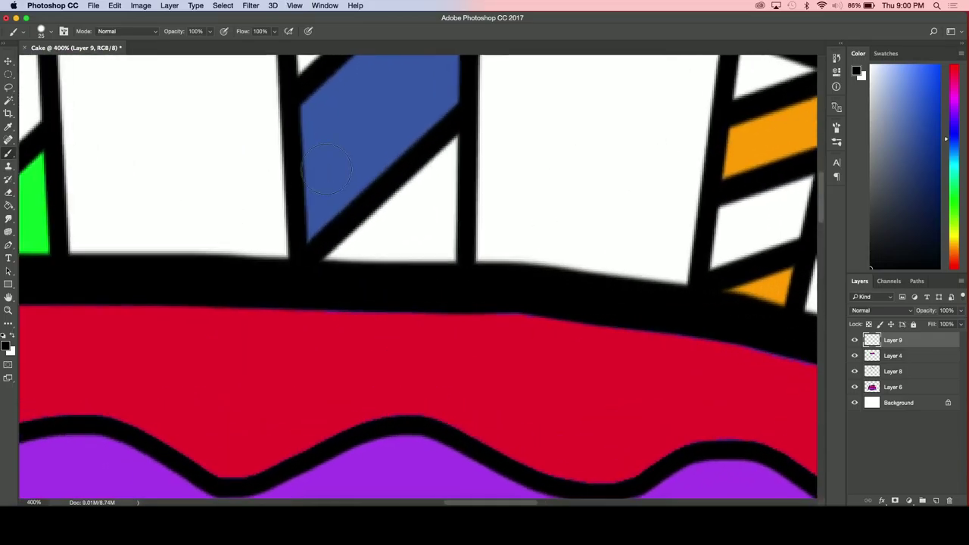
scroll(325, 168, up, 5)
key(bracketleft)
scroll(326, 169, up, 4)
scroll(325, 169, right, 2)
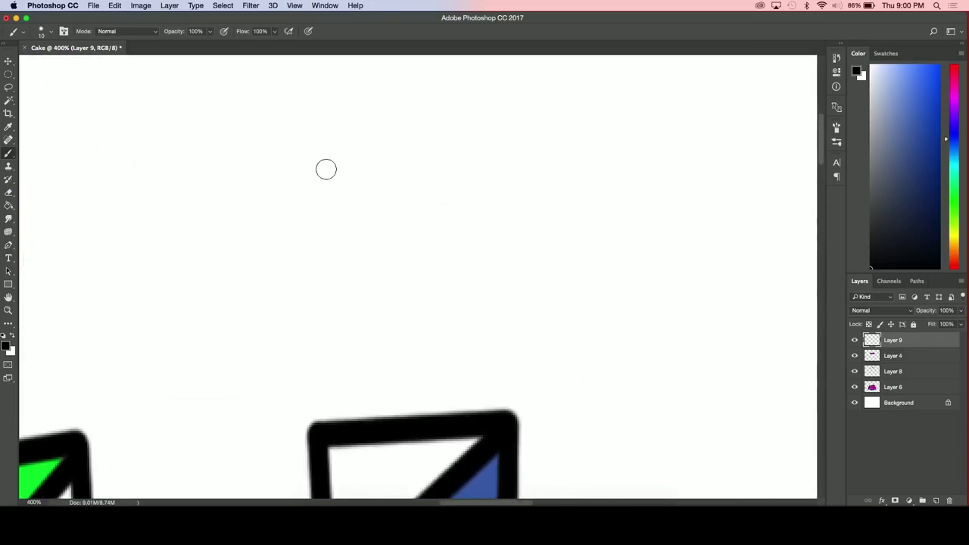
mouse_move(309, 266)
mouse_down()
mouse_move(358, 331)
mouse_move(439, 319)
mouse_move(445, 240)
mouse_move(428, 217)
mouse_move(455, 136)
mouse_move(449, 91)
mouse_move(408, 118)
mouse_move(392, 175)
mouse_up()
key(super+z)
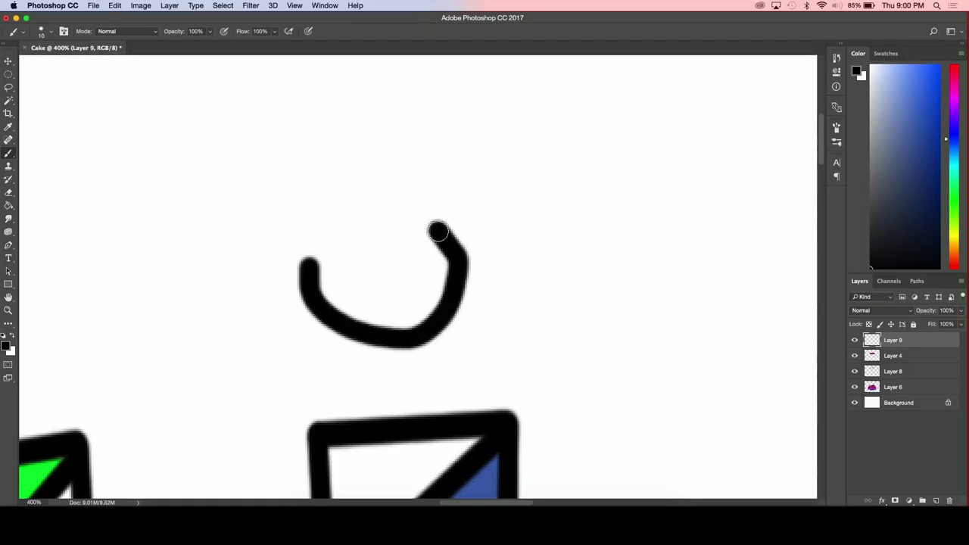
- Paint the flame outline's right side up to a curved tip, replacing the first straight-tipped attempt
mouse_move(438, 232)
mouse_down()
mouse_move(454, 165)
mouse_move(455, 80)
mouse_move(387, 192)
mouse_up()
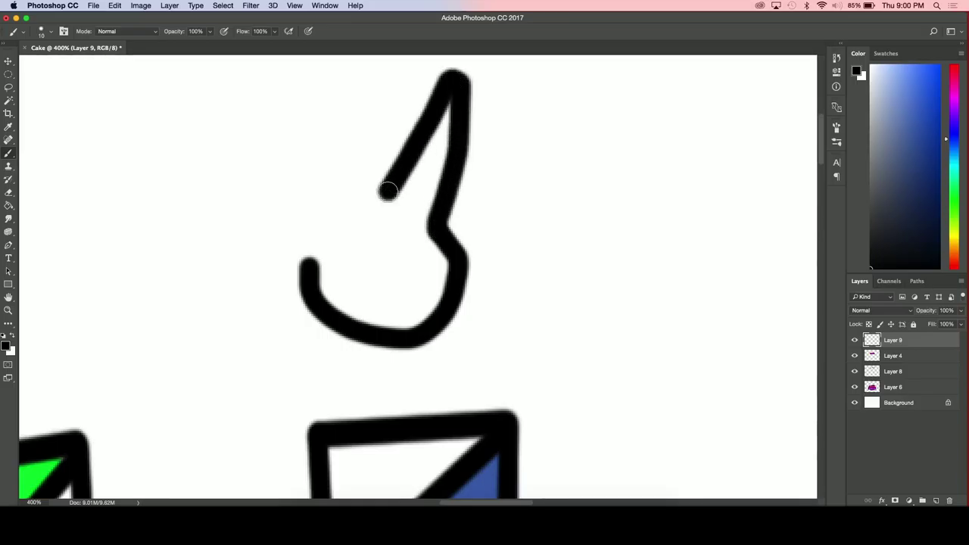
key(super+z)
mouse_move(439, 228)
mouse_down()
mouse_move(469, 136)
mouse_move(420, 75)
mouse_move(433, 121)
mouse_move(400, 160)
mouse_up()
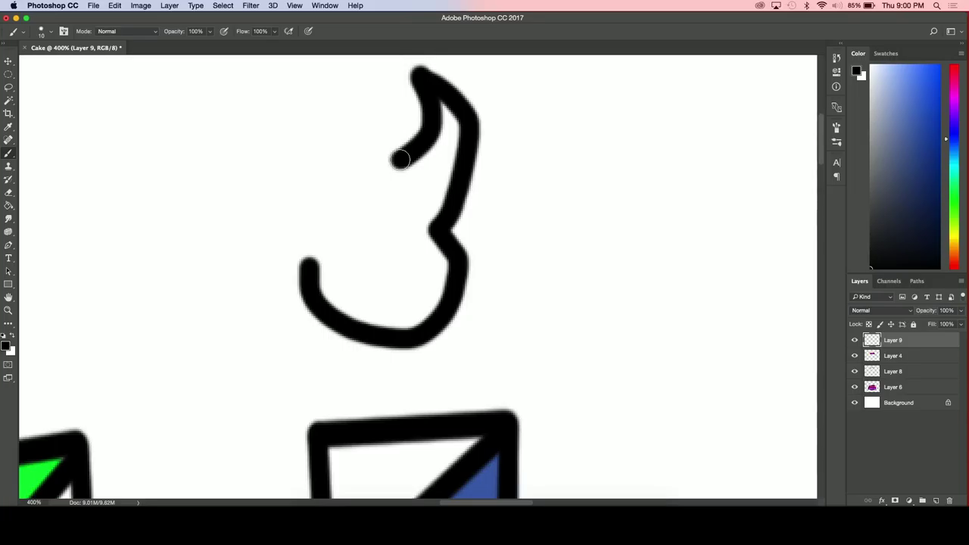
- Paint the flame's inner curve and wavy left side, closing the outline at a taller pointed left tip
scroll(401, 160, up, 3)
mouse_move(400, 232)
mouse_down()
mouse_move(392, 92)
mouse_move(384, 74)
mouse_move(378, 82)
mouse_up()
mouse_move(310, 335)
mouse_down()
mouse_move(330, 241)
mouse_move(300, 170)
mouse_move(302, 150)
mouse_move(323, 112)
mouse_move(373, 77)
mouse_up()
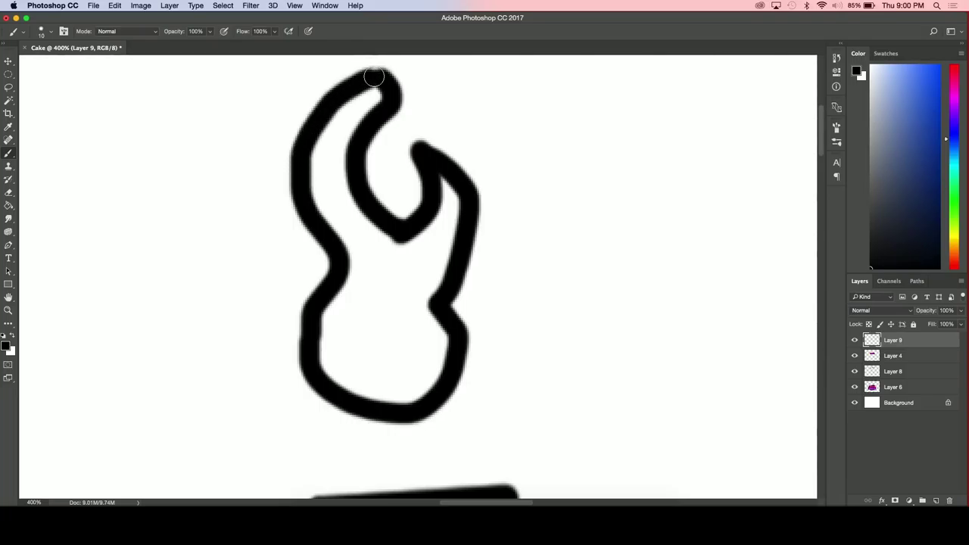
key(super+z)
mouse_move(301, 175)
mouse_down()
mouse_move(335, 104)
mouse_move(368, 71)
mouse_move(380, 76)
mouse_up()
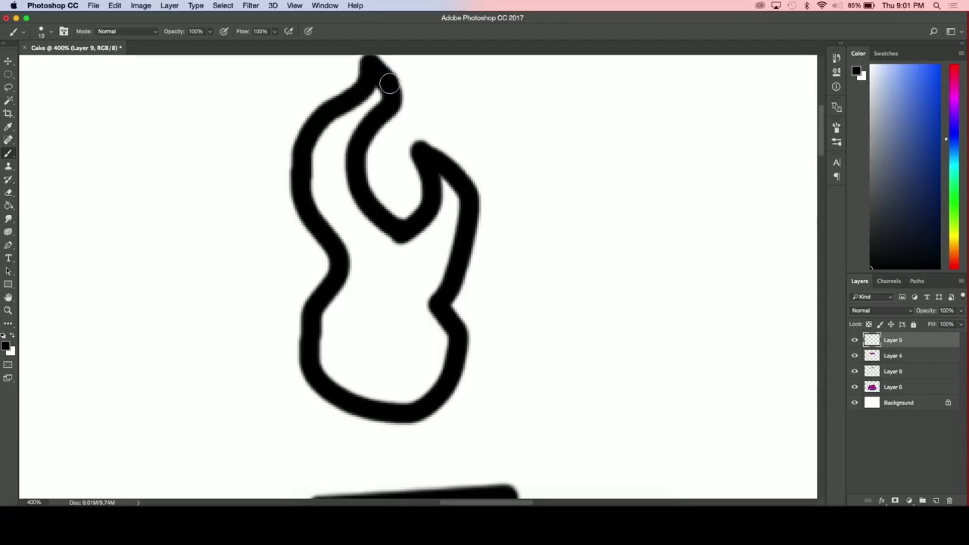
- Choose bright yellow, enlarge the brush to 35 px and paint one round glow in the lower part of the flame
click(955, 237)
click(924, 164)
click(914, 237)
drag(953, 246, 953, 233)
click(936, 67)
key(bracketright)
key(bracketright)
key(bracketright)
key(bracketright)
key(bracketright)
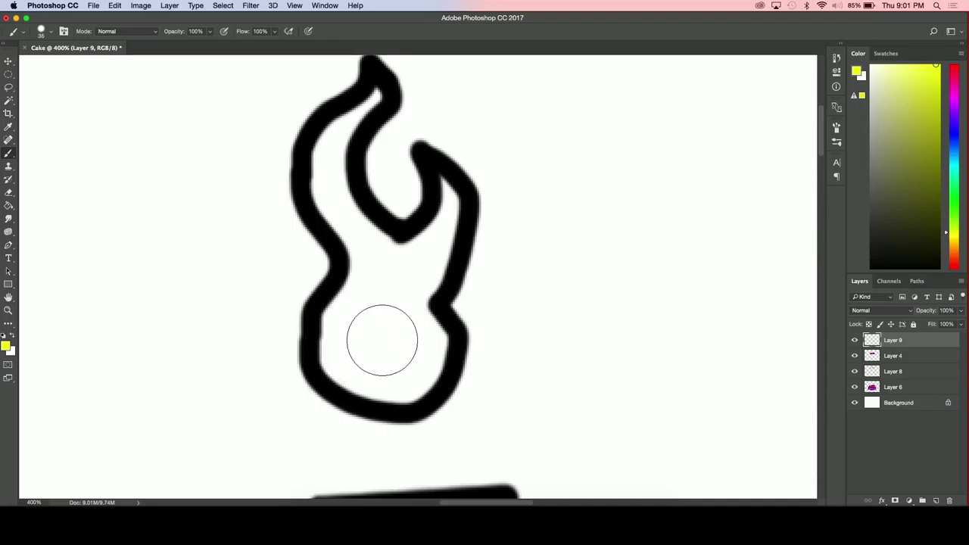
click(382, 339)
- Add a new layer beneath the flame outline on Layer 9 and paint the flame's interior orange
click(883, 357)
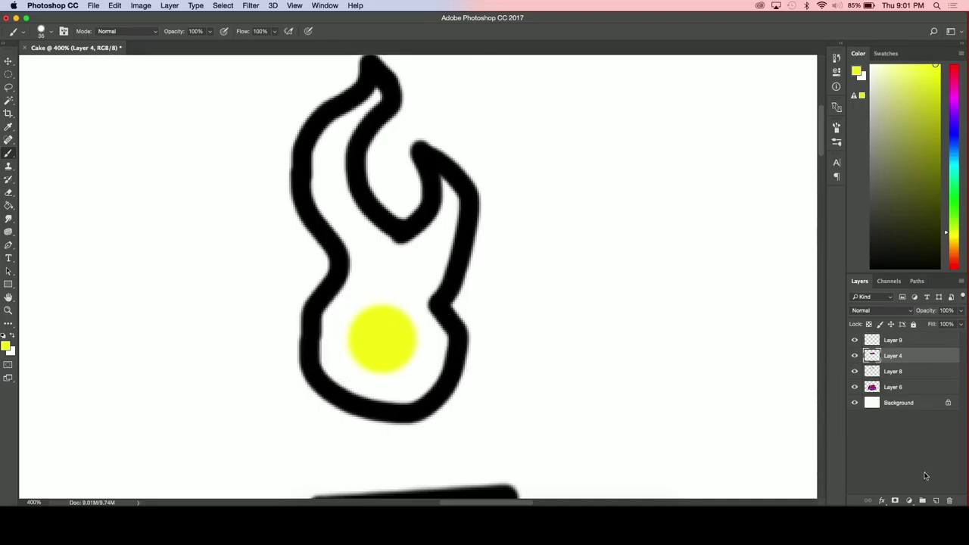
click(937, 502)
click(953, 244)
click(923, 166)
click(936, 67)
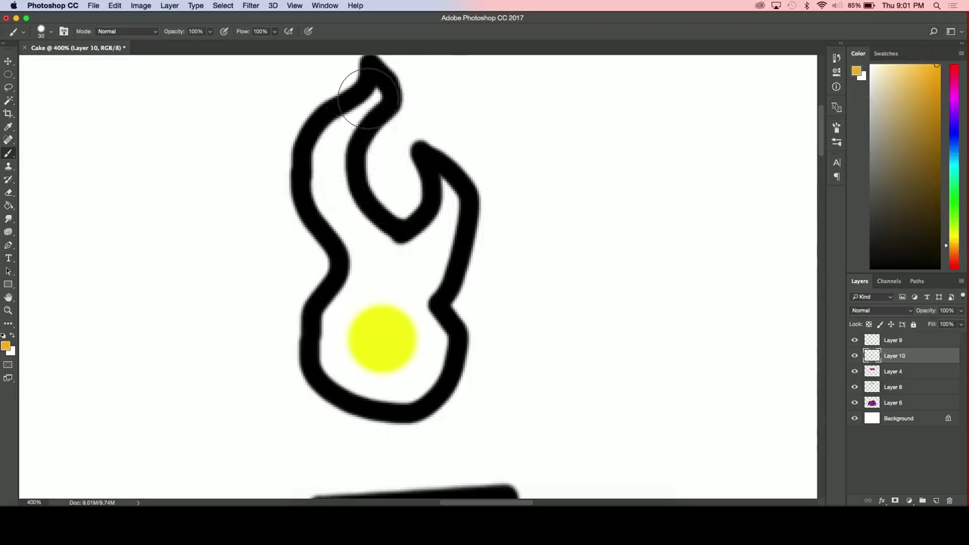
key(bracketleft)
mouse_move(377, 92)
mouse_down()
mouse_move(335, 130)
mouse_move(326, 190)
mouse_move(342, 164)
mouse_move(347, 133)
mouse_move(322, 202)
mouse_move(354, 230)
mouse_move(349, 206)
mouse_move(381, 242)
mouse_move(414, 256)
mouse_move(445, 188)
mouse_move(455, 227)
mouse_move(426, 287)
mouse_move(383, 306)
mouse_move(362, 306)
mouse_move(355, 252)
mouse_move(392, 276)
mouse_move(366, 275)
mouse_move(437, 265)
mouse_move(346, 290)
mouse_move(329, 344)
mouse_move(356, 380)
mouse_move(402, 393)
mouse_move(431, 378)
mouse_move(435, 322)
mouse_move(411, 318)
mouse_move(412, 381)
mouse_move(346, 345)
mouse_move(425, 342)
mouse_up()
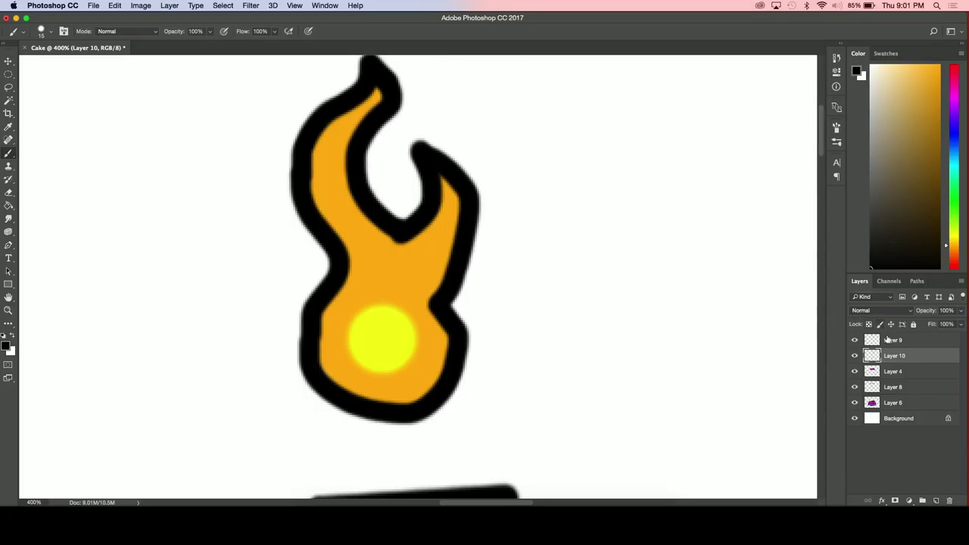
- Merge the flame outline on Layer 9 with the orange fill on Layer 10
shift+click(887, 339)
right_click(892, 346)
click(772, 366)
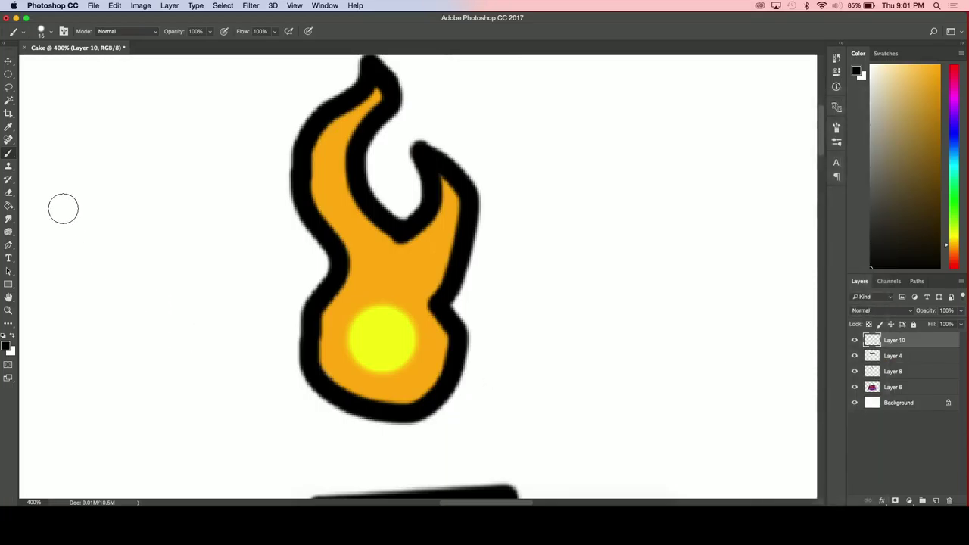
- Paint a straight black wick with a 7 px brush from the yellow glow down to just below the flame
key(bracketleft)
click(380, 356)
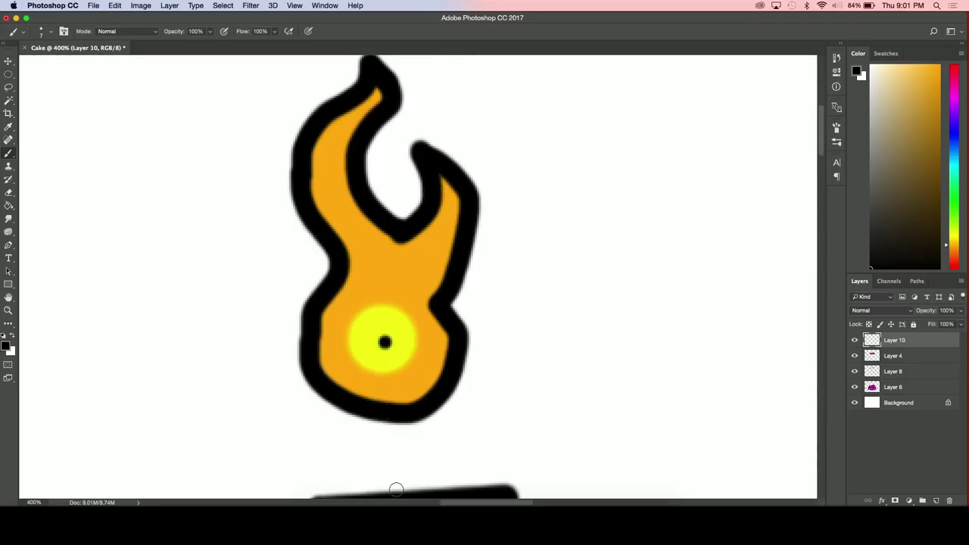
shift+click(399, 457)
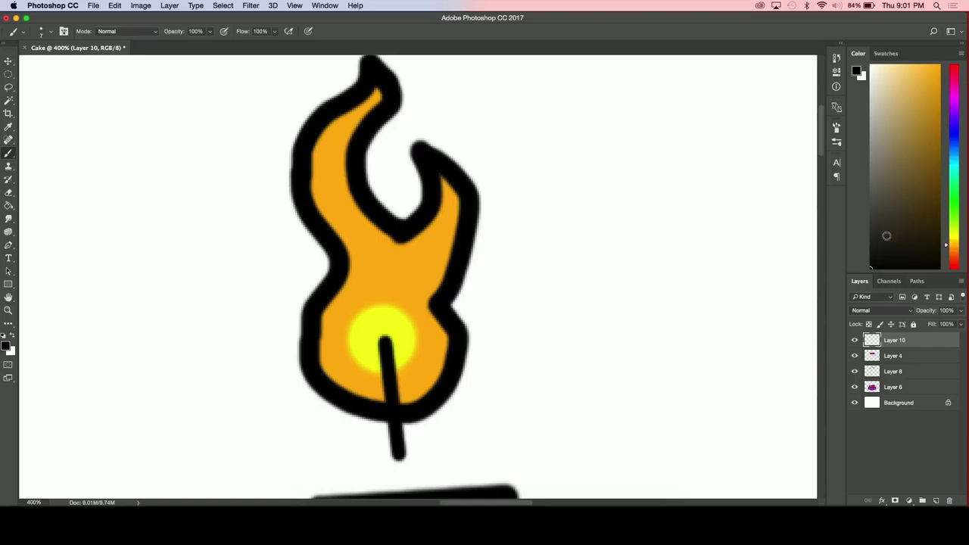
- Copy the flame with its wick and paste it twice onto new layers
key(super+minus)
key(super+minus)
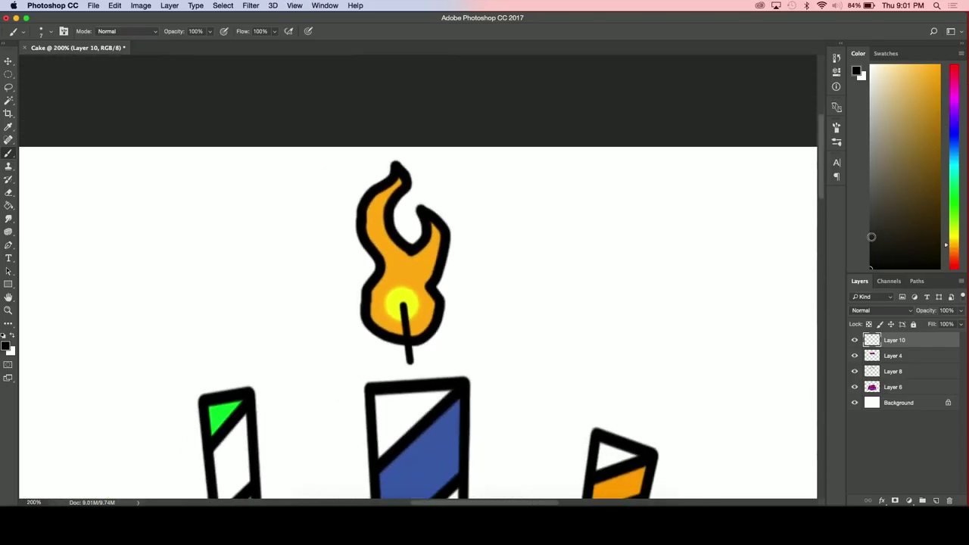
key(super+v)
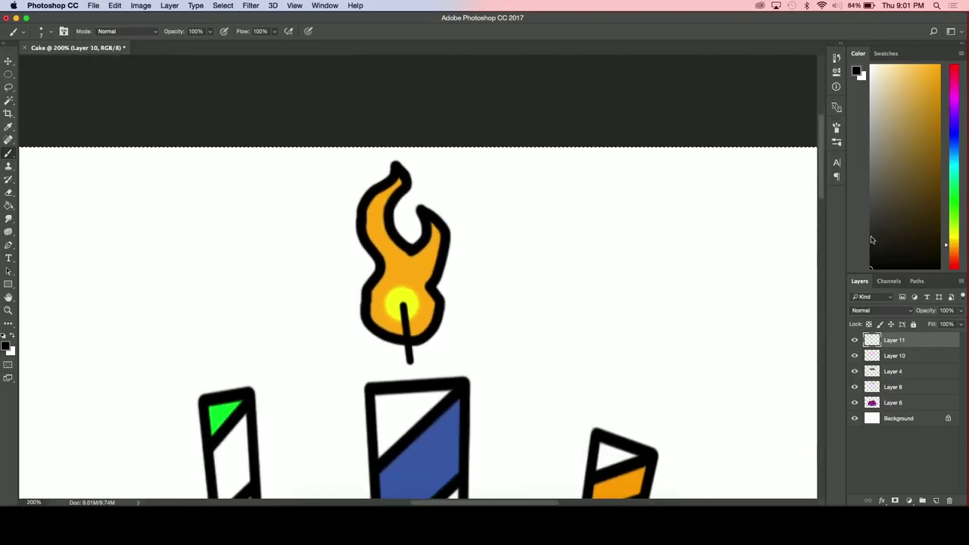
key(super+v)
- Flip the flame copy on Layer 12 horizontally, place it on the left candle and rotate it to match the candle's tilt
key(super+t)
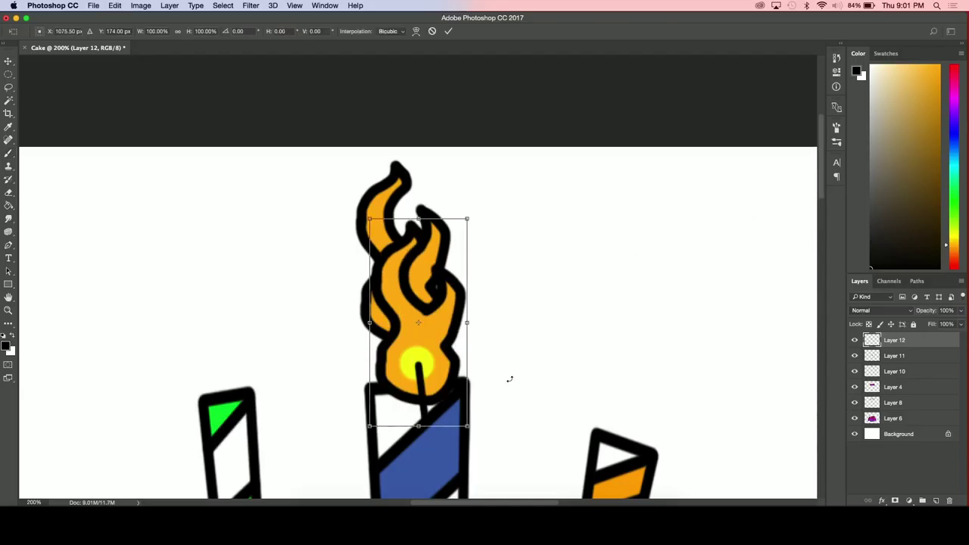
right_click(437, 384)
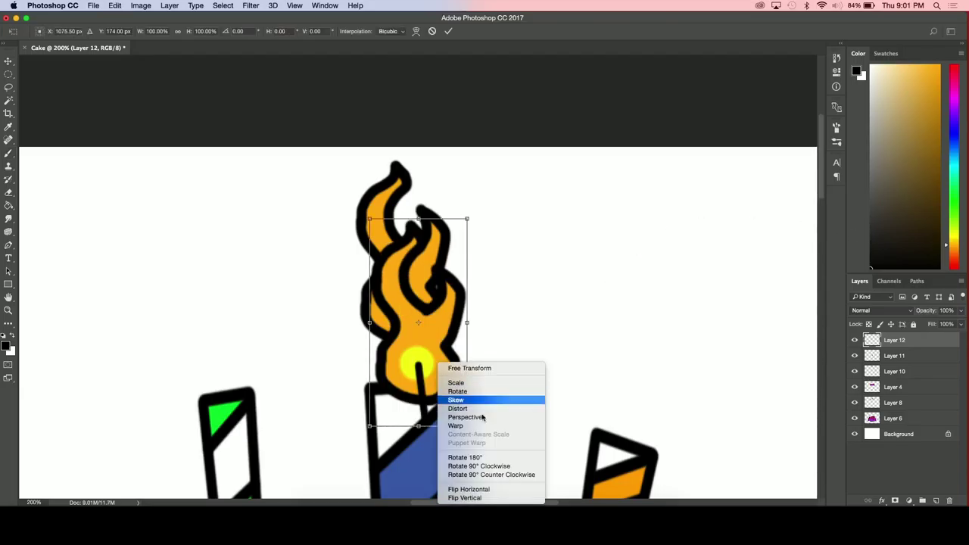
click(485, 489)
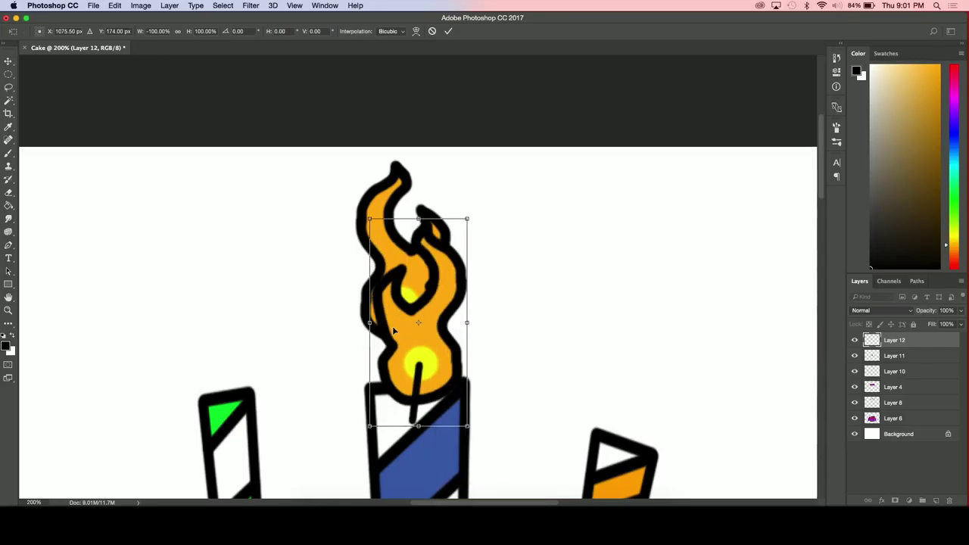
drag(428, 312, 244, 289)
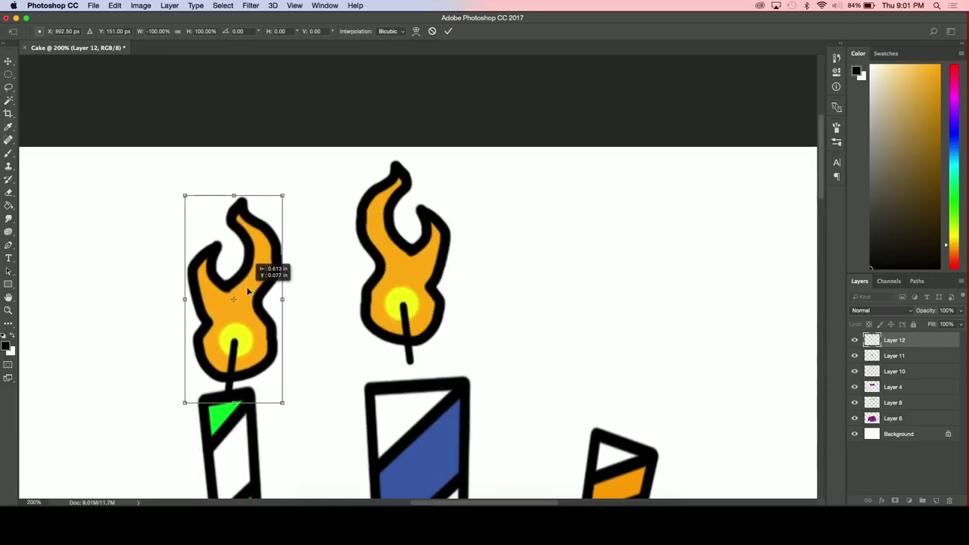
drag(343, 261, 318, 227)
drag(242, 285, 217, 295)
key(Return)
key(b)
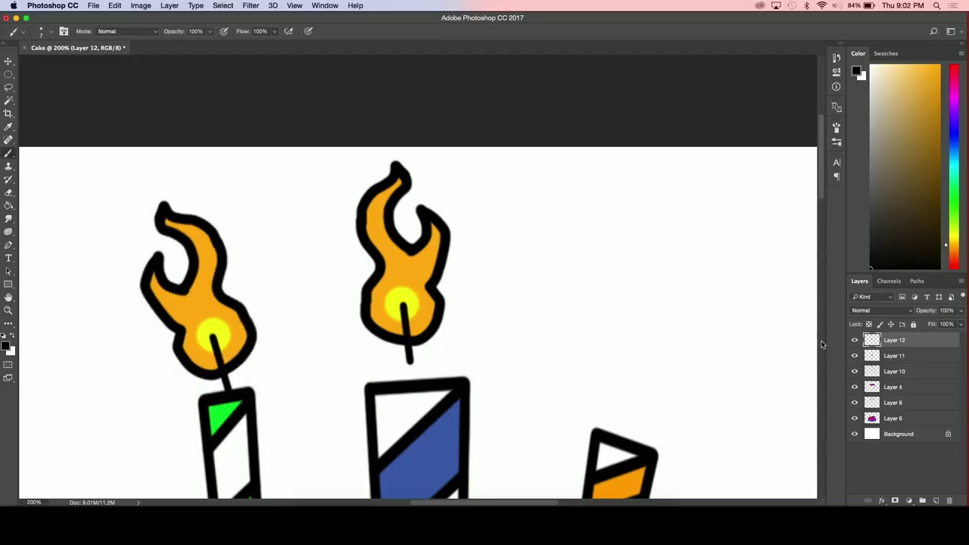
- Place the Layer 11 flame above the orange-striped candle, scaled to about 90% by 84% and rotated about 18 degrees to match its tilt
click(899, 357)
key(super+t)
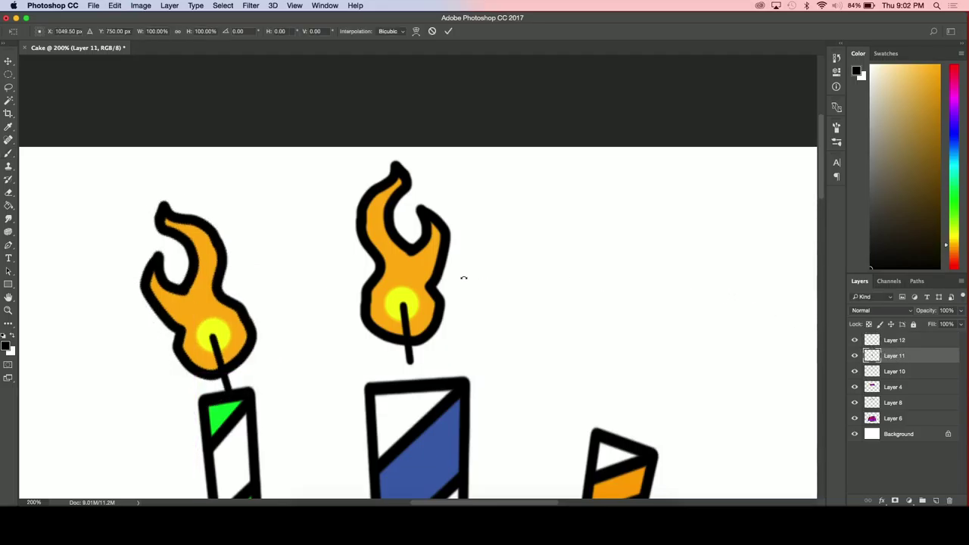
scroll(512, 309, down, 5)
key(super+minus)
drag(462, 368, 595, 128)
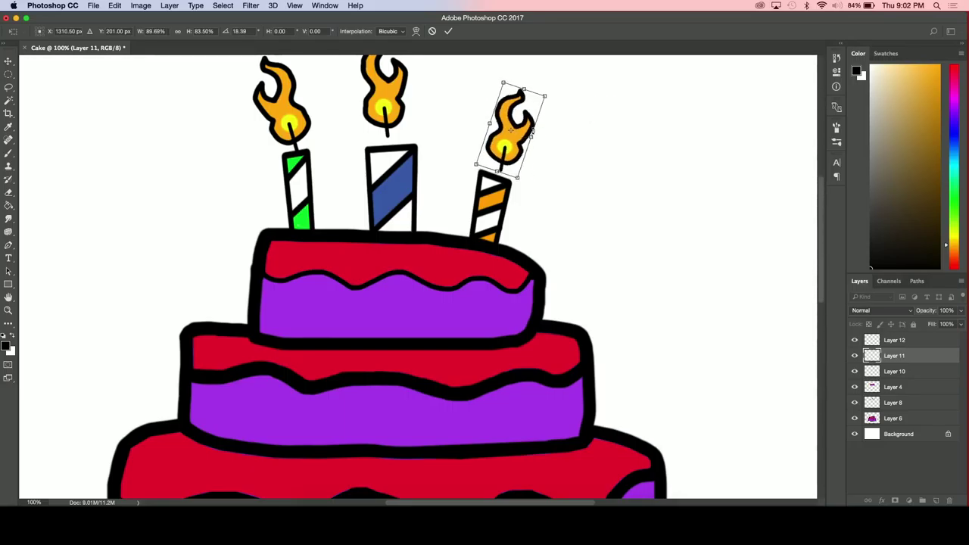
drag(518, 121, 512, 127)
key(Return)
key(b)
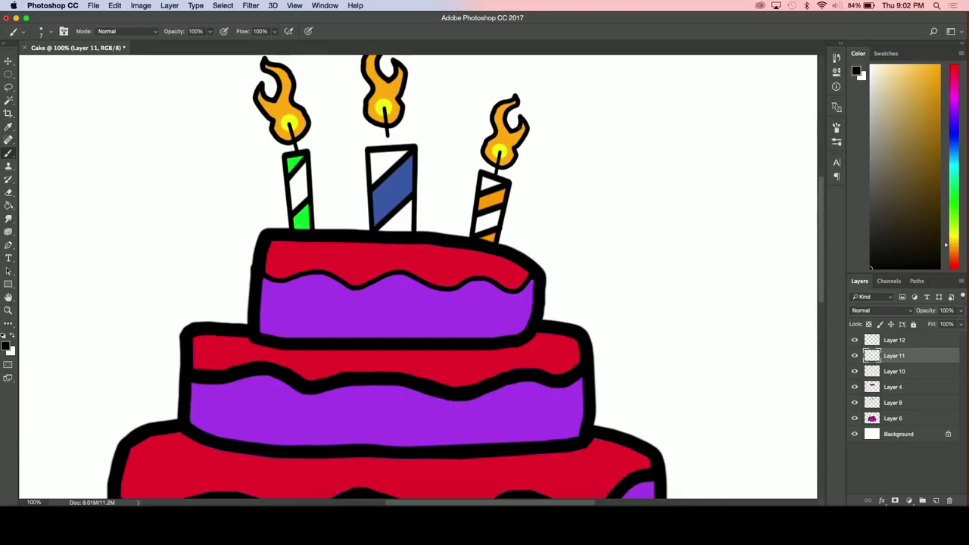
- Lower the Layer 10 flame onto the blue-striped middle candle and rotate it slightly so its wick stands upright
click(878, 369)
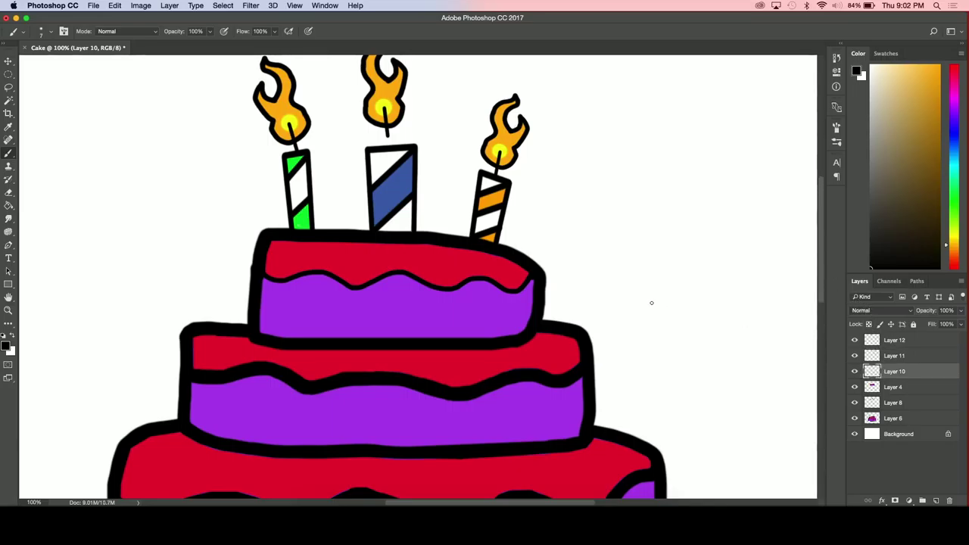
key(ctrl+t)
drag(383, 90, 383, 95)
drag(478, 91, 452, 118)
mouse_move(391, 130)
mouse_down()
mouse_move(392, 114)
mouse_move(393, 125)
mouse_up()
key(Return)
key(b)
key(super+minus)
scroll(598, 271, down, 6)
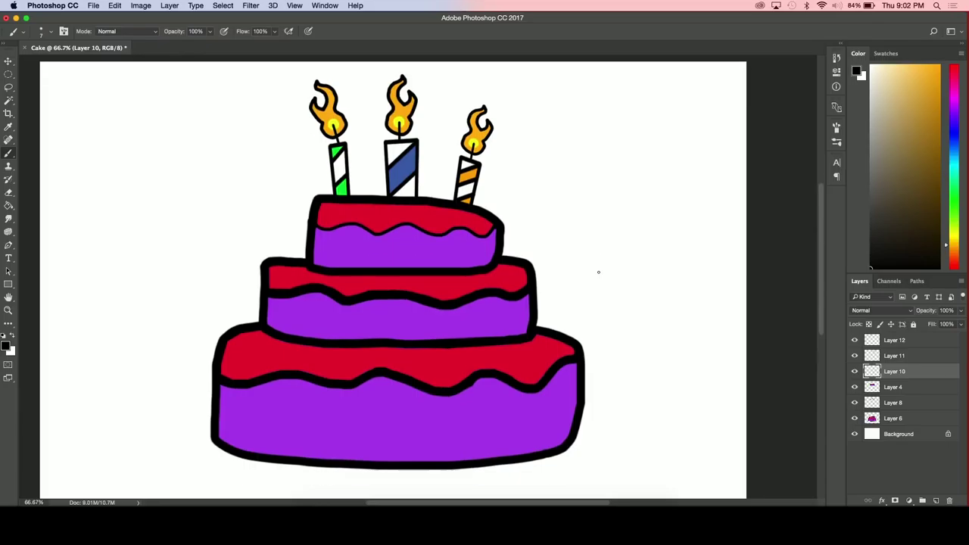
scroll(599, 271, up, 3)
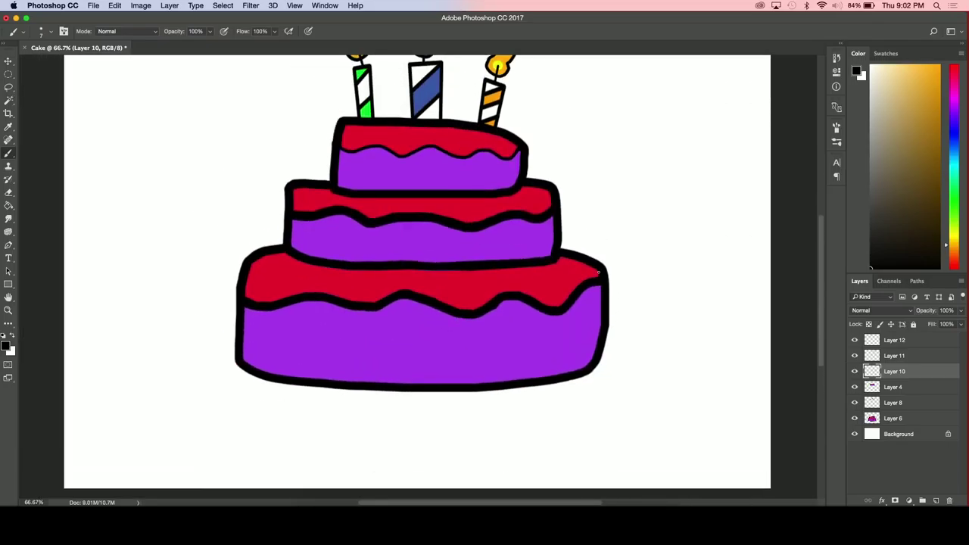
- Merge the flame layers, Layer 12 and Layer 11, down into Layer 10
click(894, 342)
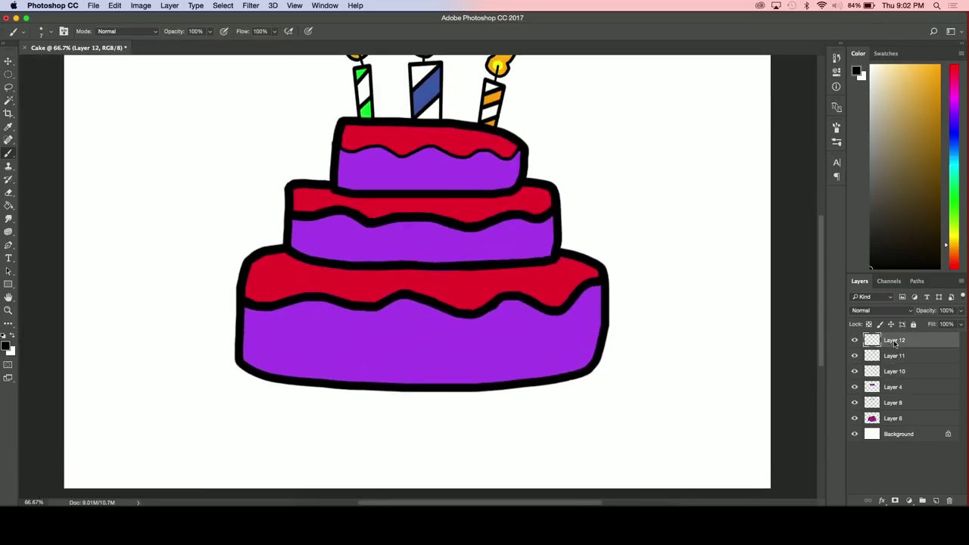
right_click(894, 342)
click(893, 343)
right_click(892, 344)
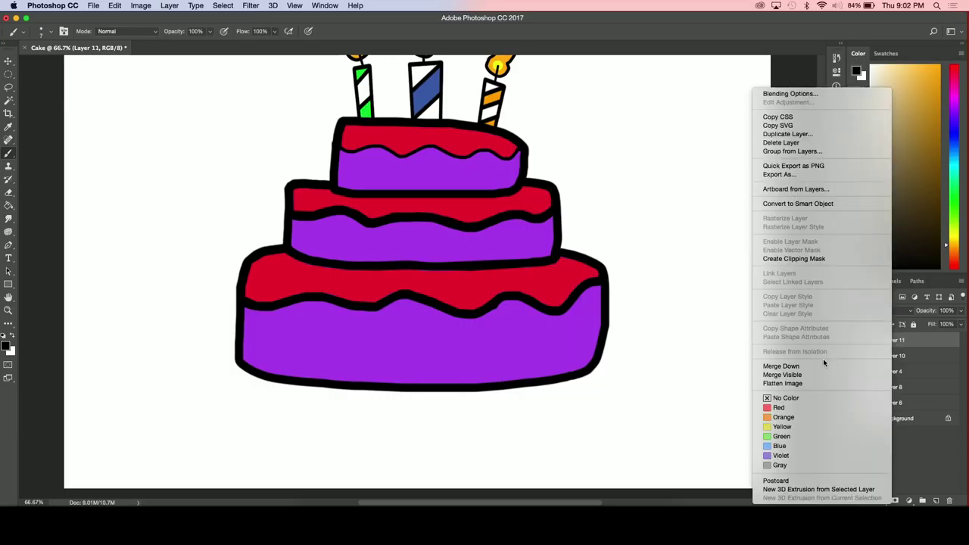
click(818, 368)
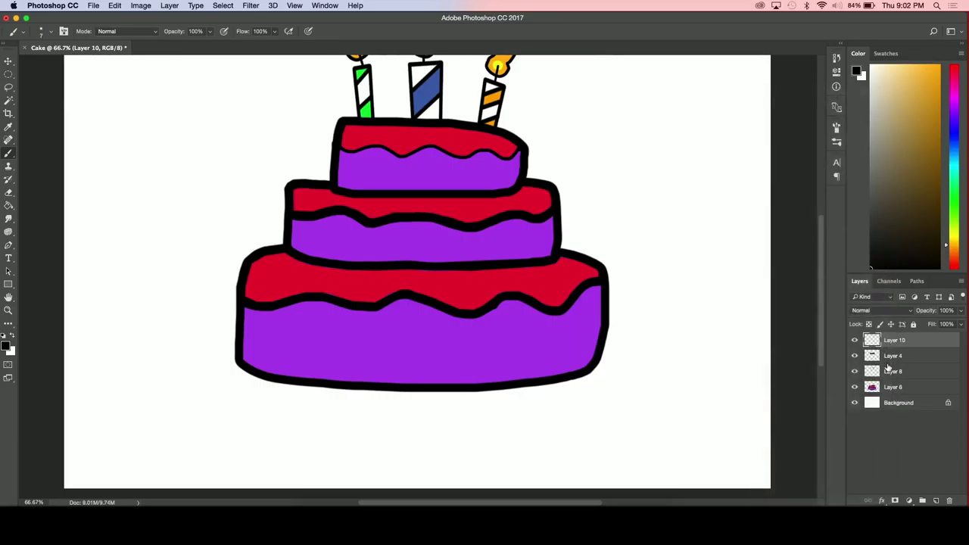
- Move Layer 10 below Layer 4 and merge Layer 8 down into Layer 6
drag(896, 344, 896, 364)
right_click(896, 370)
click(815, 368)
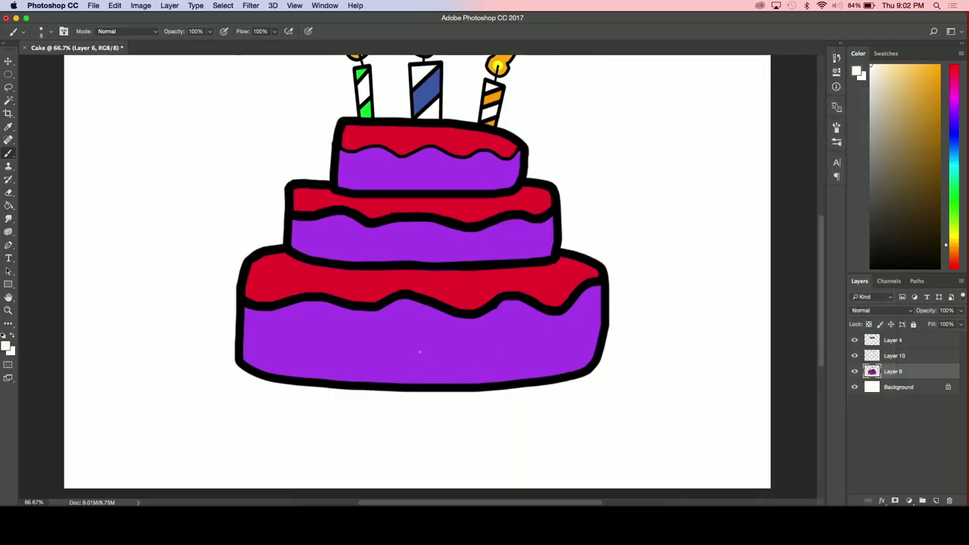
- Stamp a round white spot on the front of the bottom tier on Layer 6 with a 300 px brush
key(bracketright)
key(bracketright)
key(bracketright)
key(bracketright)
key(bracketright)
key(bracketright)
key(bracketright)
key(bracketright)
key(bracketright)
key(bracketright)
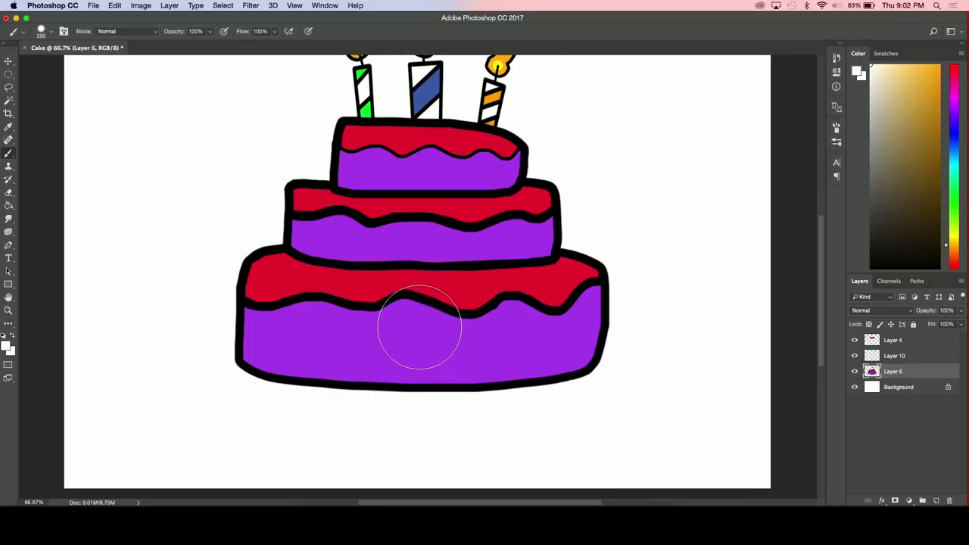
key(bracketright)
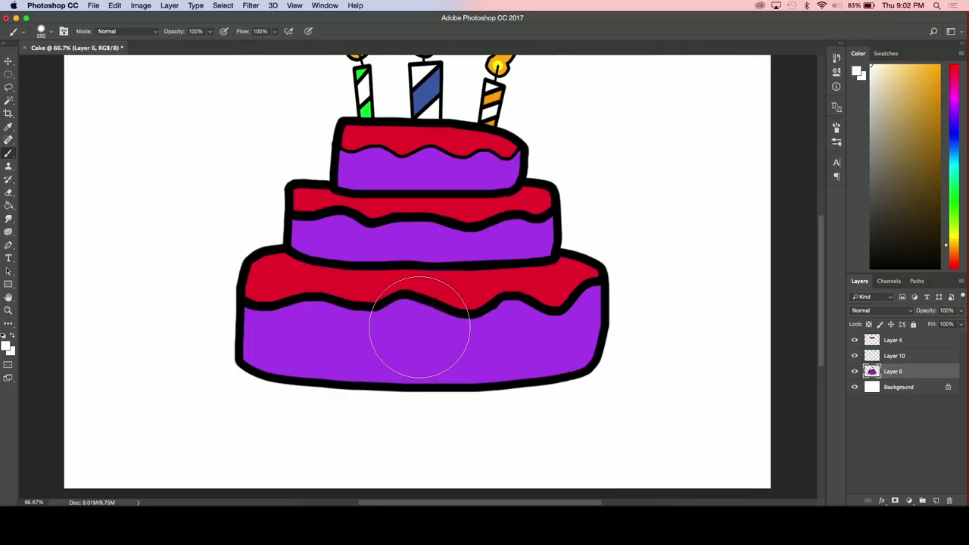
key(bracketleft)
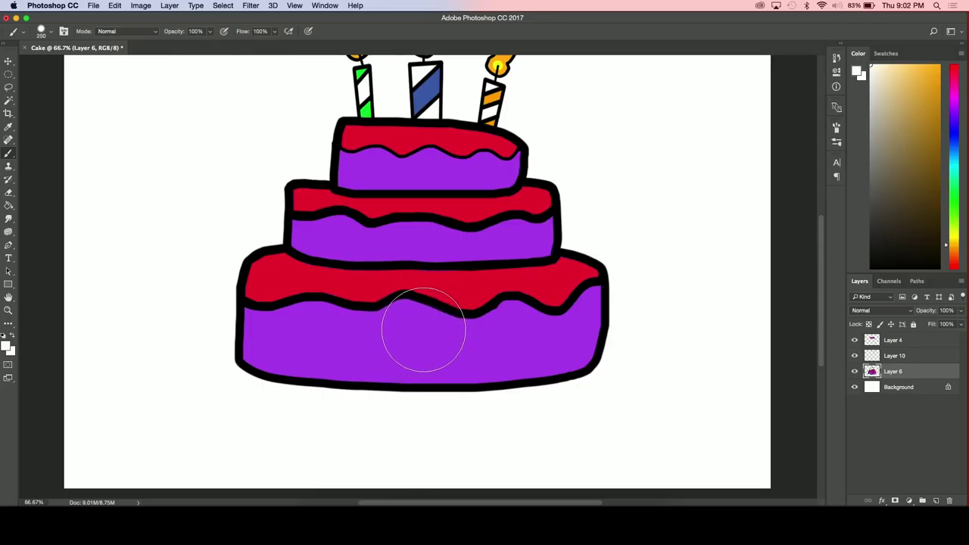
click(424, 329)
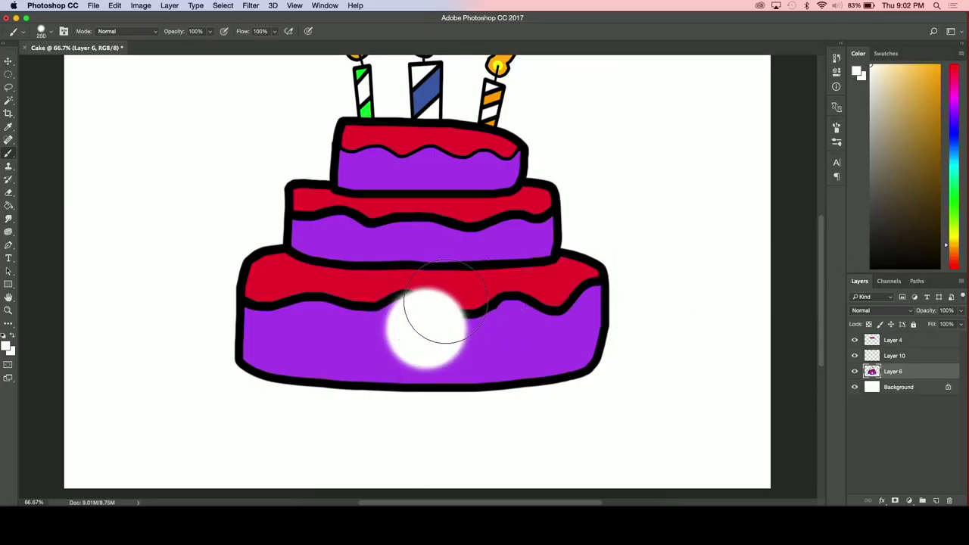
key(super+z)
key(bracketright)
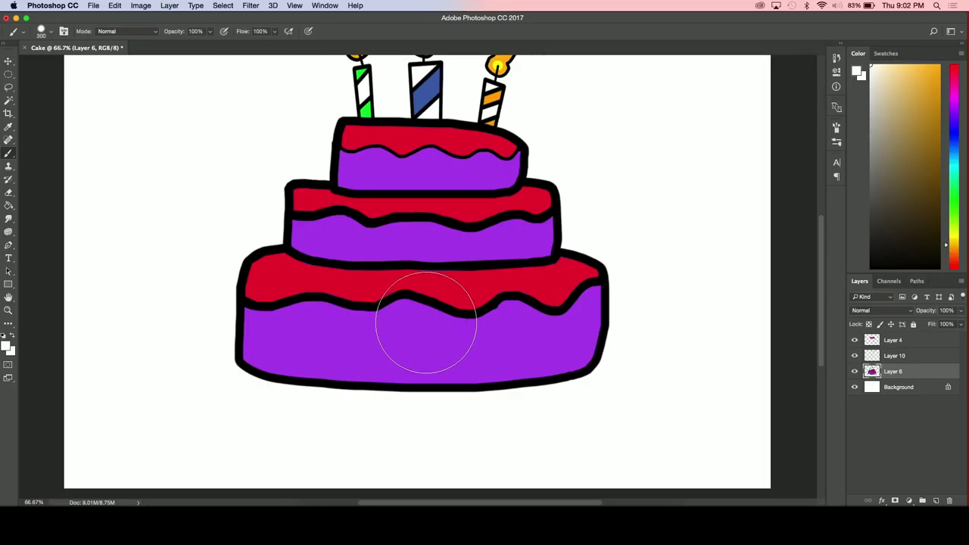
click(424, 326)
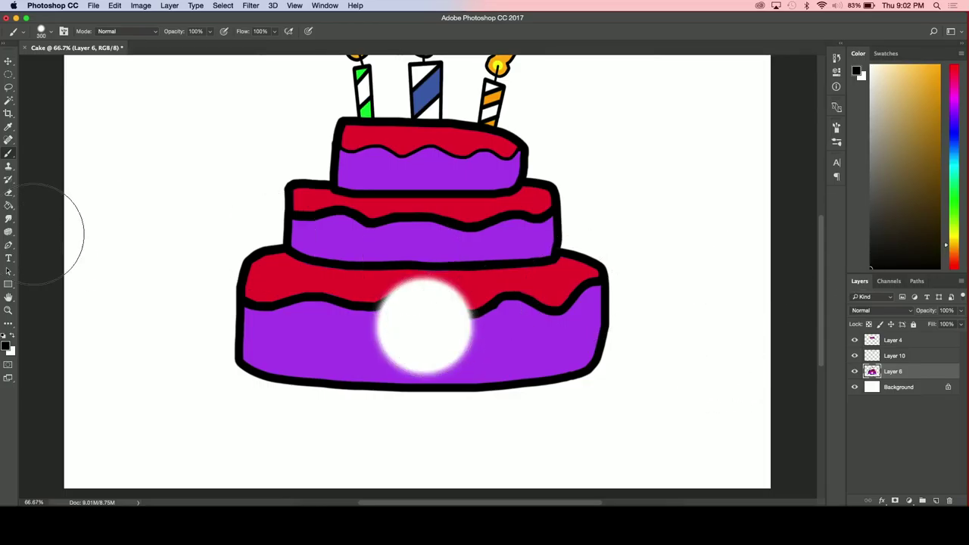
- Paint a black outline all the way around the white circle with a hard 20 px brush
scroll(329, 335, up, 1)
scroll(329, 335, up, 3)
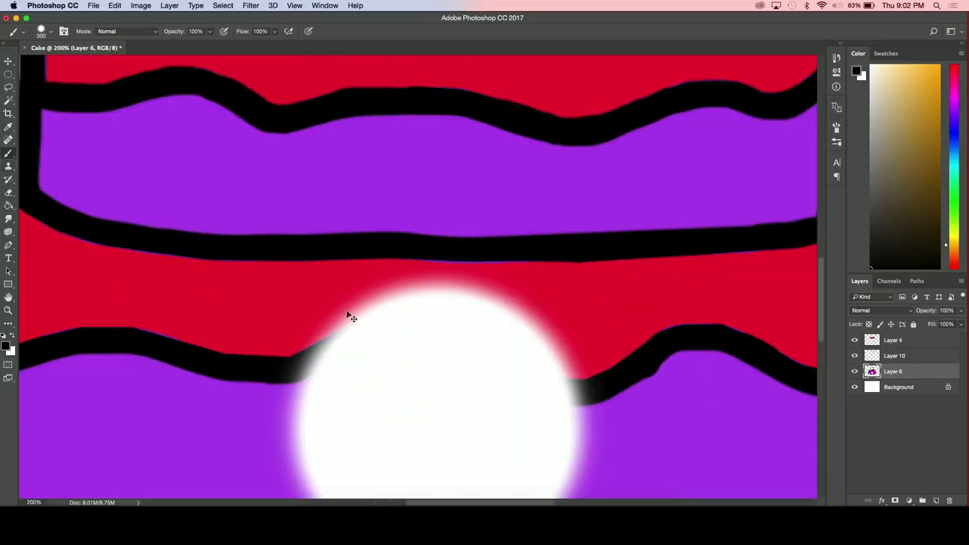
key(bracketleft)
key(bracketleft)
key(bracketleft)
key(bracketleft)
key(bracketleft)
key(bracketleft)
key(bracketleft)
key(bracketleft)
key(bracketleft)
key(bracketleft)
key(bracketleft)
key(bracketleft)
key(bracketleft)
key(bracketleft)
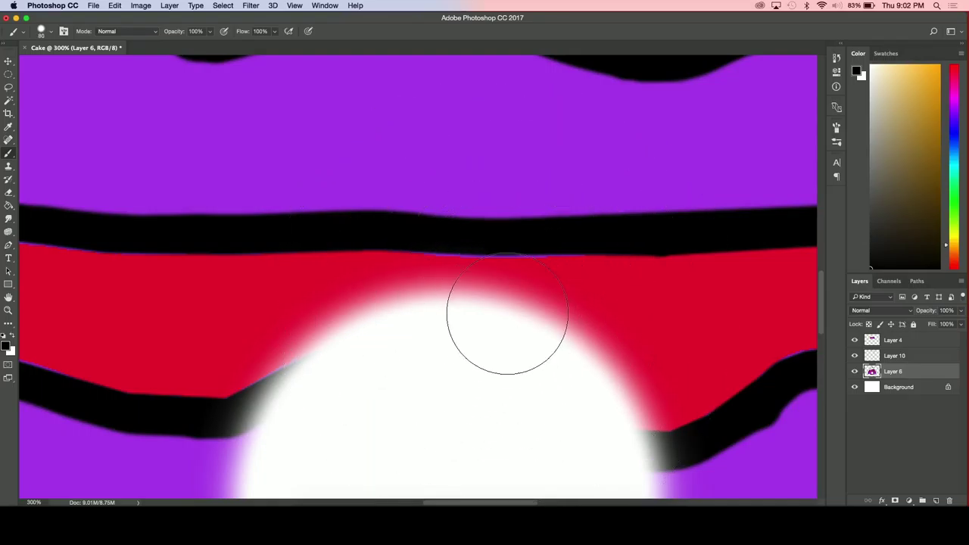
click(836, 144)
click(709, 198)
click(836, 146)
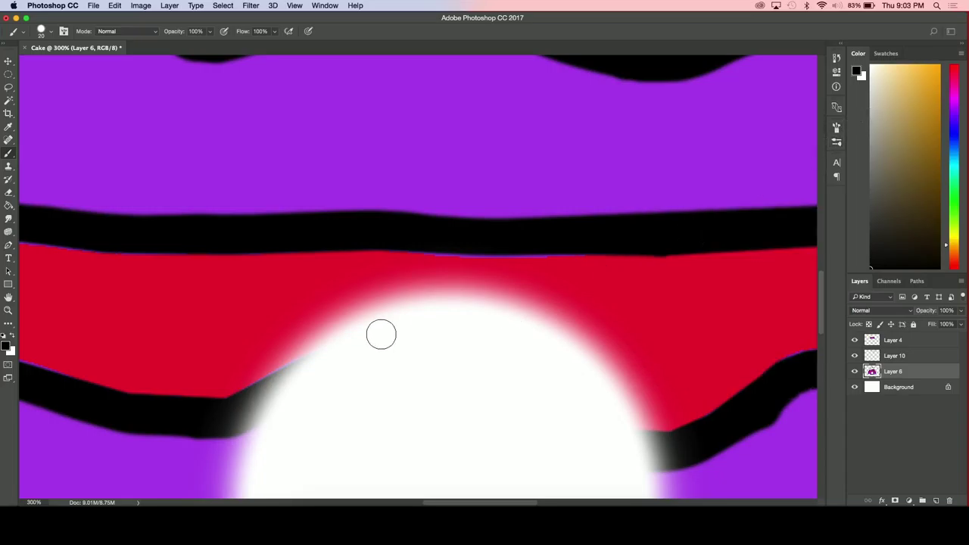
scroll(381, 334, down, 3)
mouse_move(408, 187)
mouse_down()
mouse_move(298, 248)
mouse_move(262, 296)
mouse_move(251, 324)
mouse_move(249, 394)
mouse_up()
scroll(249, 394, down, 5)
mouse_move(228, 174)
mouse_down()
mouse_move(259, 269)
mouse_move(252, 265)
mouse_move(324, 343)
mouse_move(399, 374)
mouse_move(467, 377)
mouse_move(535, 355)
mouse_move(614, 288)
mouse_move(637, 224)
mouse_move(641, 108)
mouse_up()
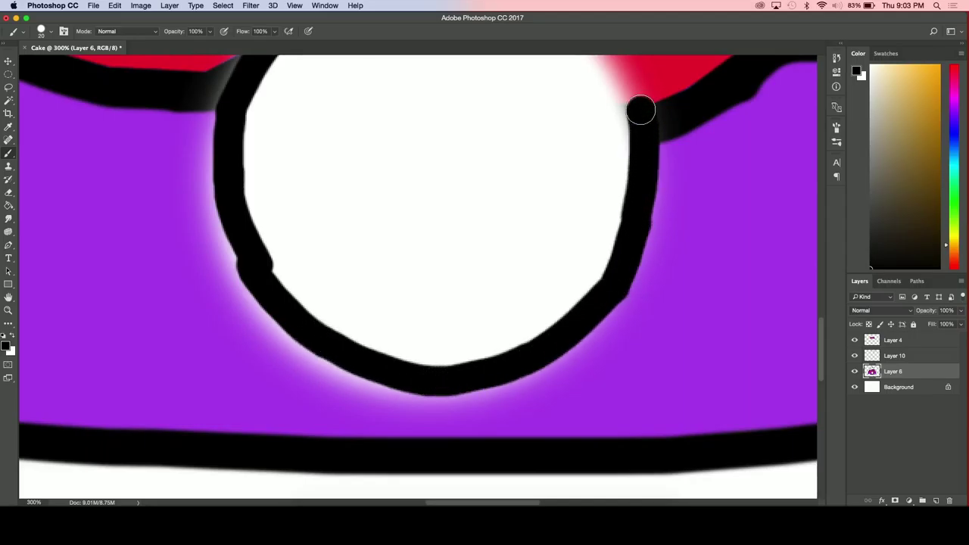
scroll(640, 108, up, 5)
mouse_move(659, 248)
mouse_down()
mouse_move(610, 160)
mouse_move(573, 129)
mouse_move(461, 96)
mouse_move(370, 109)
mouse_move(310, 148)
mouse_move(262, 215)
mouse_move(249, 287)
mouse_move(262, 416)
mouse_up()
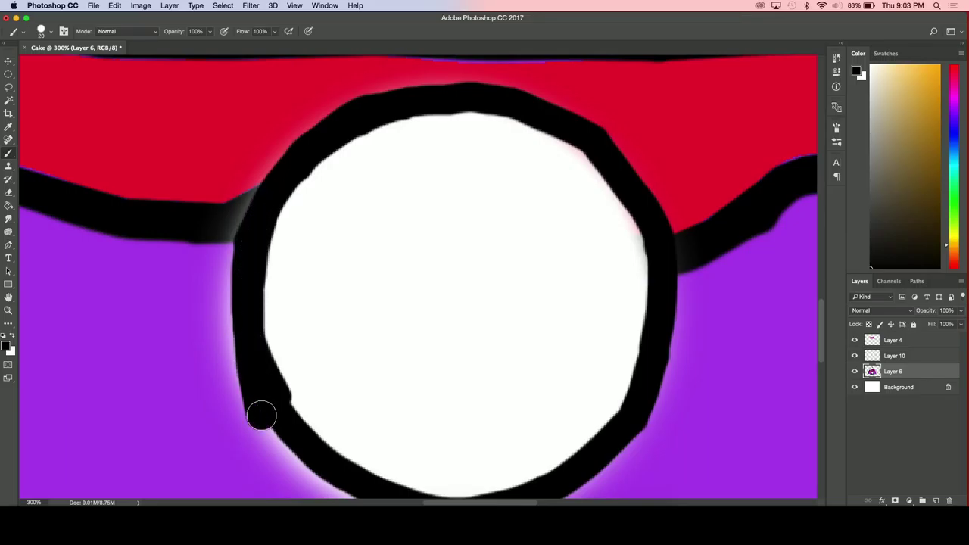
click(301, 445)
- Sample the circle's white and paint away the bump on the inner lower-left edge of the black outline
click(9, 127)
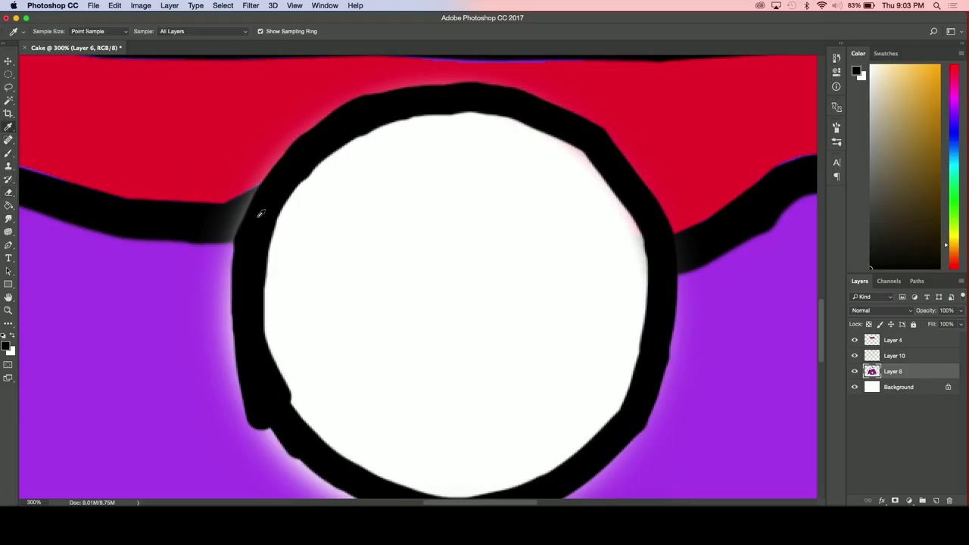
click(290, 247)
click(9, 154)
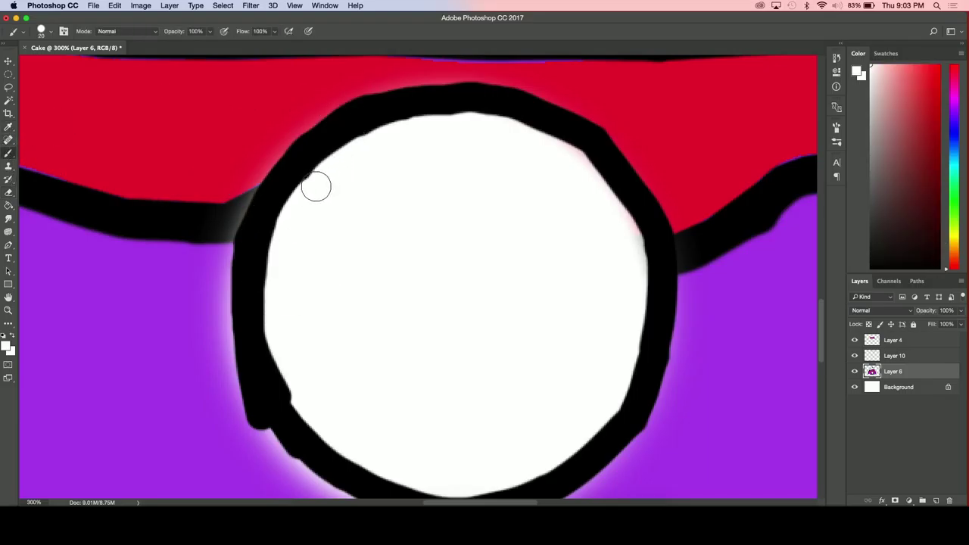
drag(277, 338, 306, 396)
- Switch back to a black brush and retrace the circle's outline along its right side and lower-left curve
drag(899, 262, 908, 245)
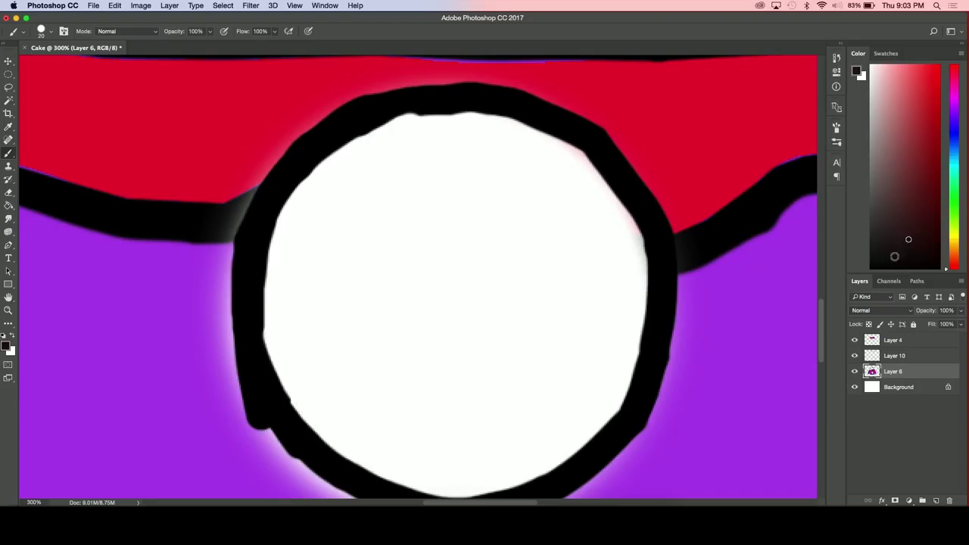
mouse_move(338, 119)
mouse_down()
mouse_move(341, 130)
mouse_move(406, 101)
mouse_move(445, 103)
mouse_move(363, 108)
mouse_move(506, 101)
mouse_move(596, 145)
mouse_move(628, 199)
mouse_move(606, 165)
mouse_up()
key(super+z)
mouse_move(580, 134)
mouse_down()
mouse_move(613, 164)
mouse_move(648, 227)
mouse_move(648, 370)
mouse_move(620, 426)
mouse_up()
scroll(621, 428, down, 5)
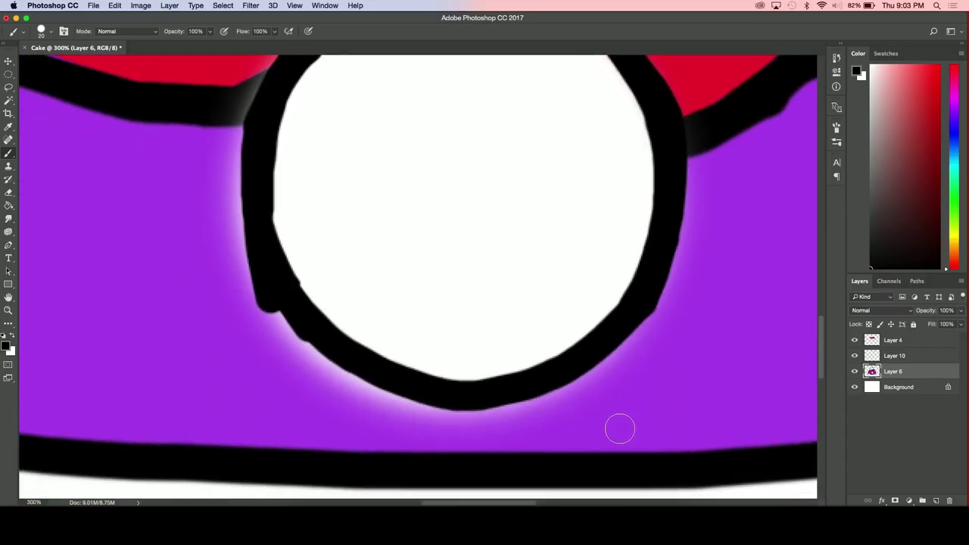
mouse_move(255, 156)
mouse_down()
mouse_move(270, 234)
mouse_move(326, 317)
mouse_move(394, 366)
mouse_move(439, 380)
mouse_move(505, 374)
mouse_up()
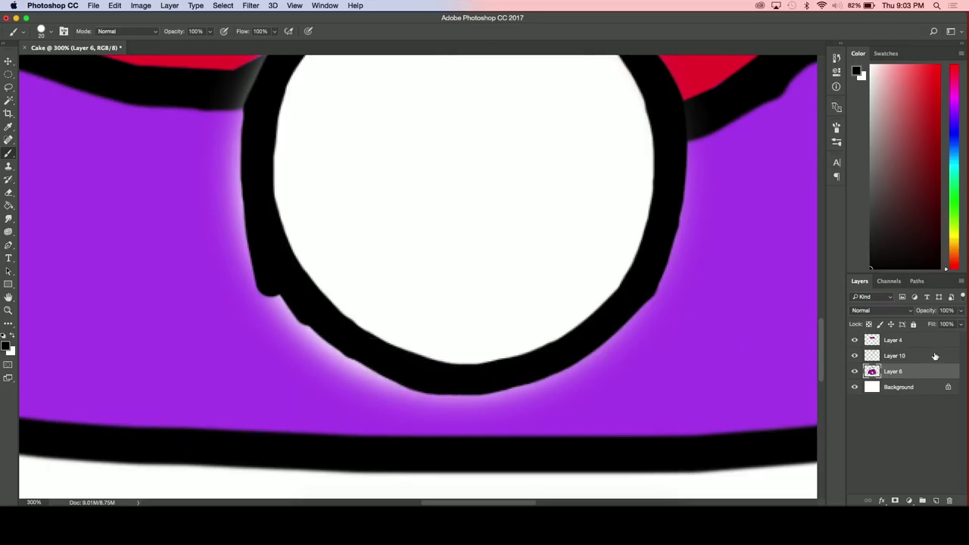
- Sample the cake's purple and paint over the white halo around the lower outside of the circle
click(7, 127)
click(108, 210)
click(9, 154)
click(229, 201)
mouse_move(235, 235)
mouse_down()
mouse_move(262, 298)
mouse_move(335, 372)
mouse_move(378, 396)
mouse_move(314, 352)
mouse_move(283, 312)
mouse_move(249, 312)
mouse_move(277, 356)
mouse_move(392, 408)
mouse_up()
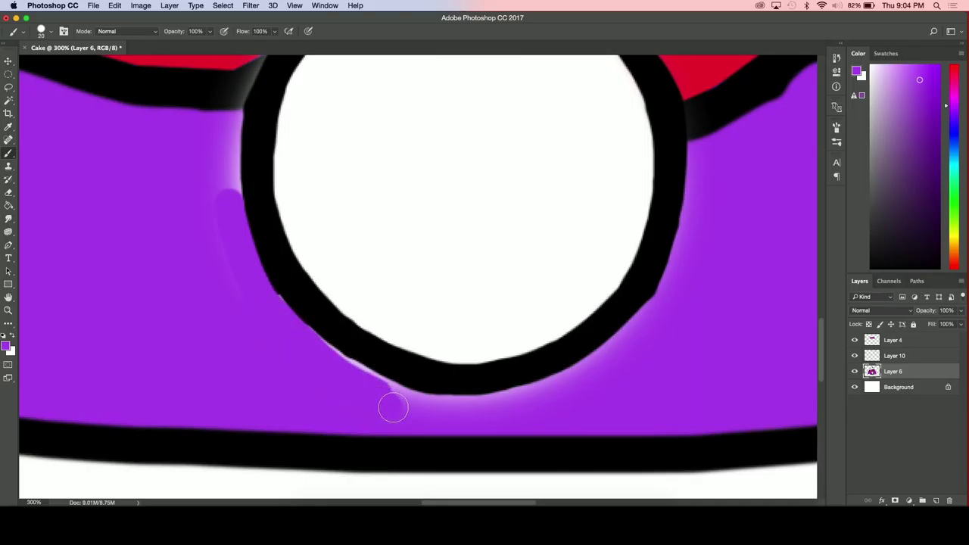
mouse_move(310, 347)
mouse_down()
mouse_move(399, 400)
mouse_move(441, 410)
mouse_move(511, 406)
mouse_move(601, 367)
mouse_up()
mouse_move(636, 337)
mouse_down()
mouse_move(674, 290)
mouse_move(681, 255)
mouse_up()
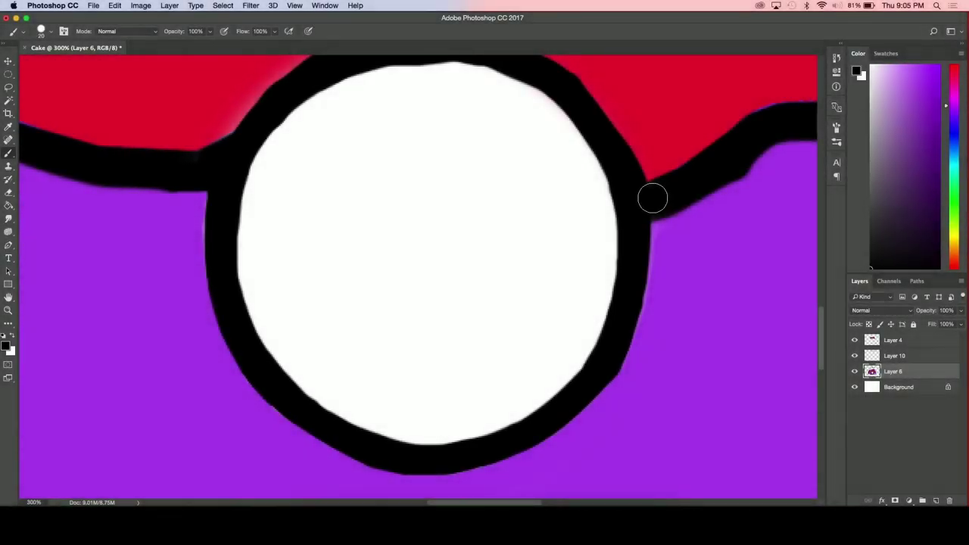
- Sample the icing's red and paint over the white halo outside the circle's upper-left edge
scroll(280, 225, up, 3)
scroll(280, 225, left, 4)
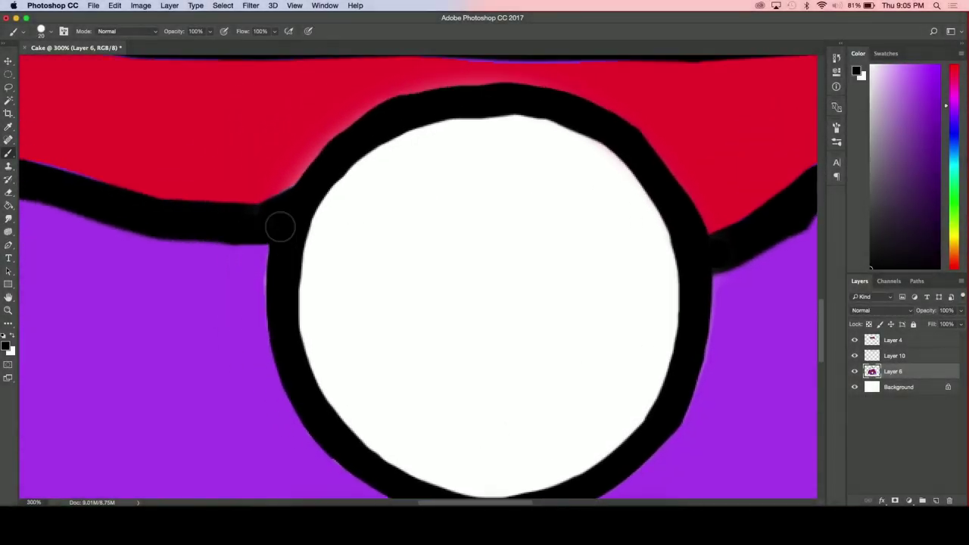
click(9, 127)
click(117, 131)
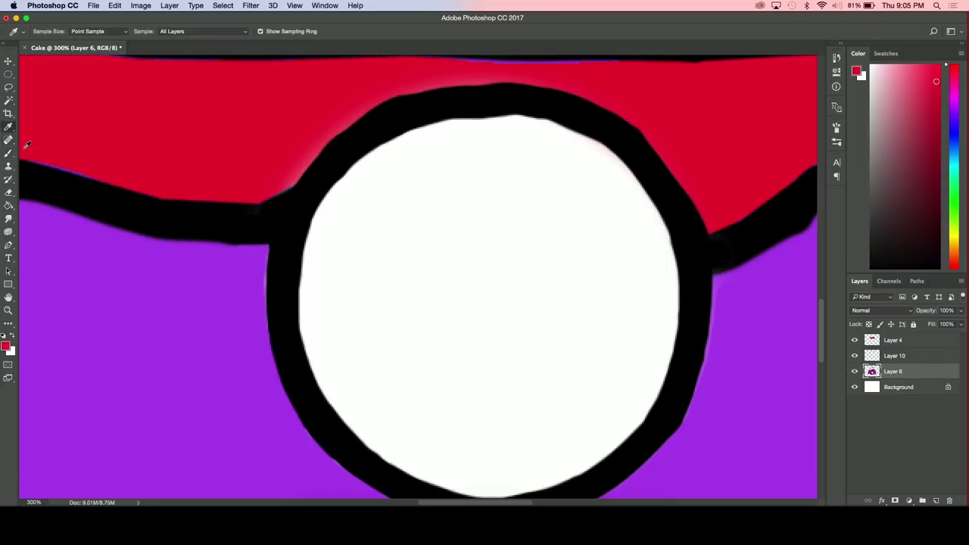
key(b)
mouse_move(255, 173)
mouse_down()
mouse_move(265, 190)
mouse_move(350, 97)
mouse_up()
key(super+minus)
key(super+minus)
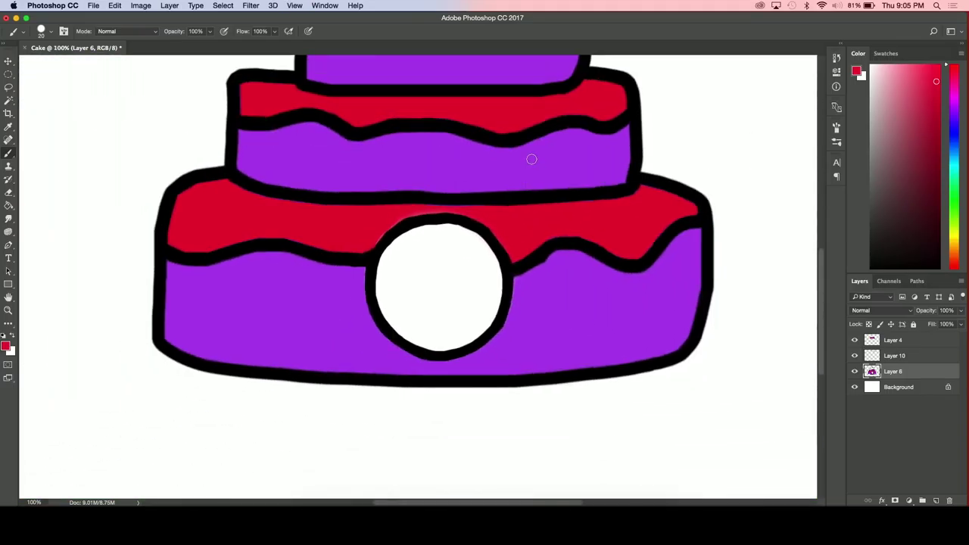
key(h)
drag(535, 214, 521, 214)
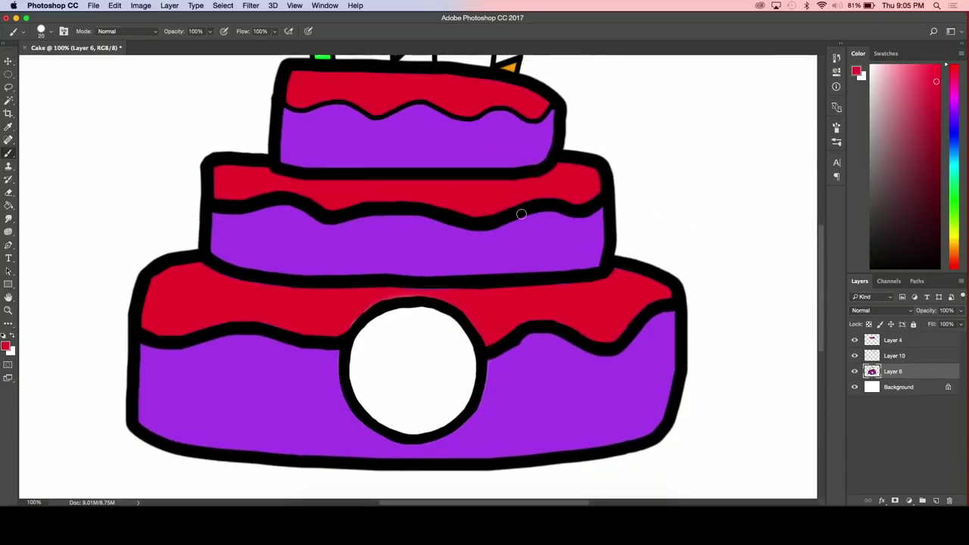
- Open New cody.jpg and copy a freehand lasso selection around the large character's head and hood
click(93, 6)
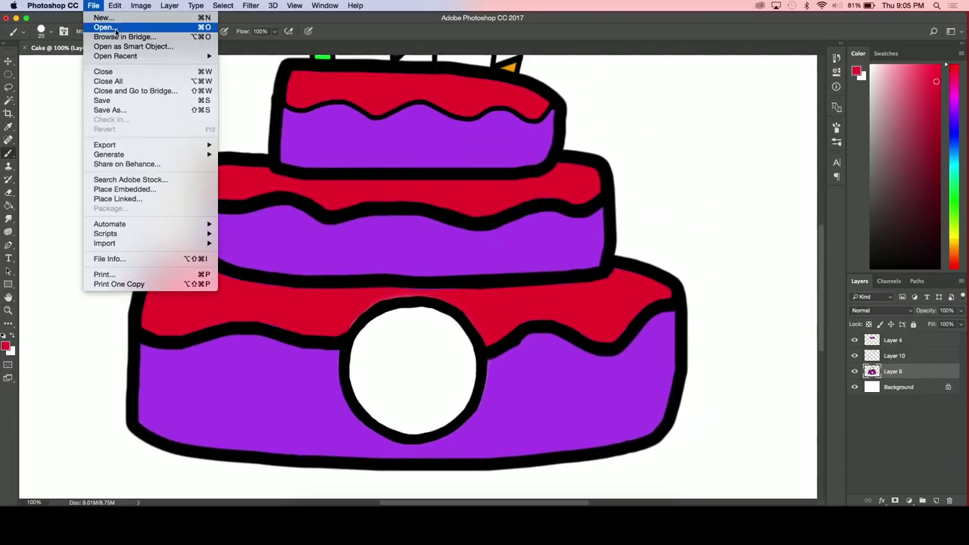
click(113, 27)
click(626, 35)
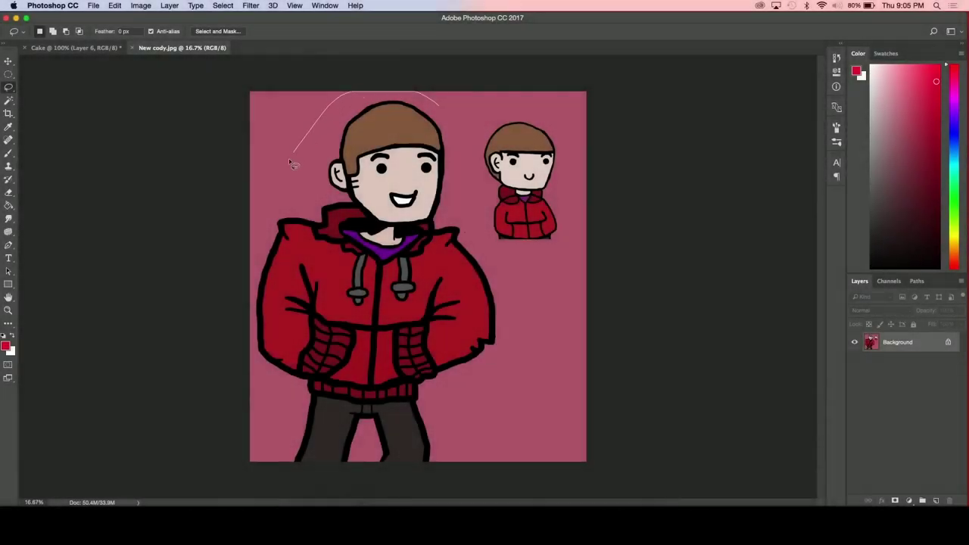
drag(436, 99, 436, 98)
- Paste the character's head into the Cake document, scale it to about 18%, and place it over the white circle
click(94, 50)
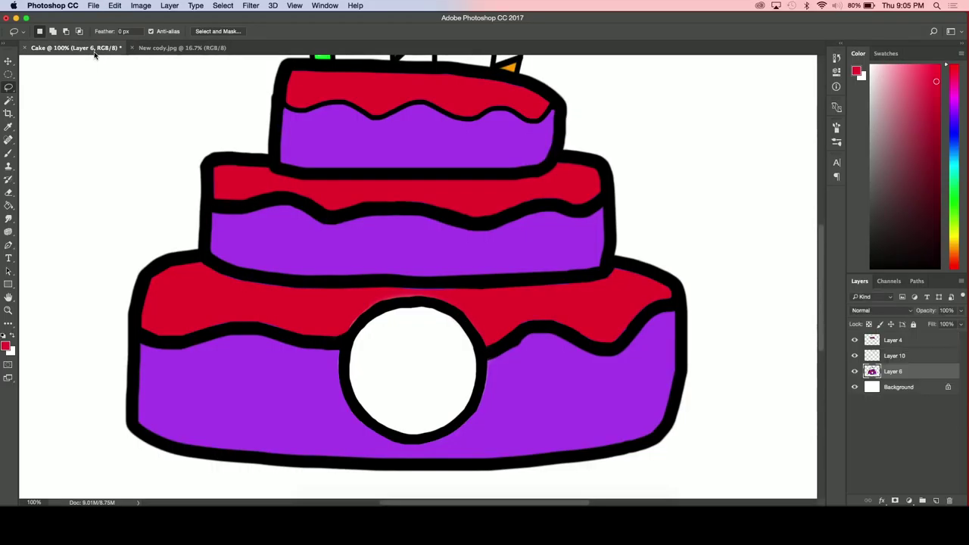
key(ctrl+v)
key(ctrl+t)
key(ctrl+minus)
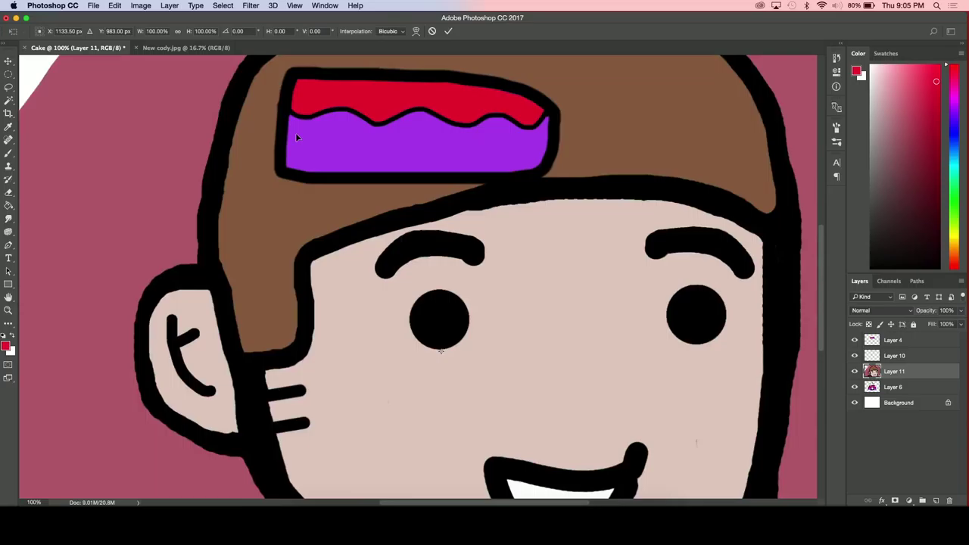
key(ctrl+minus)
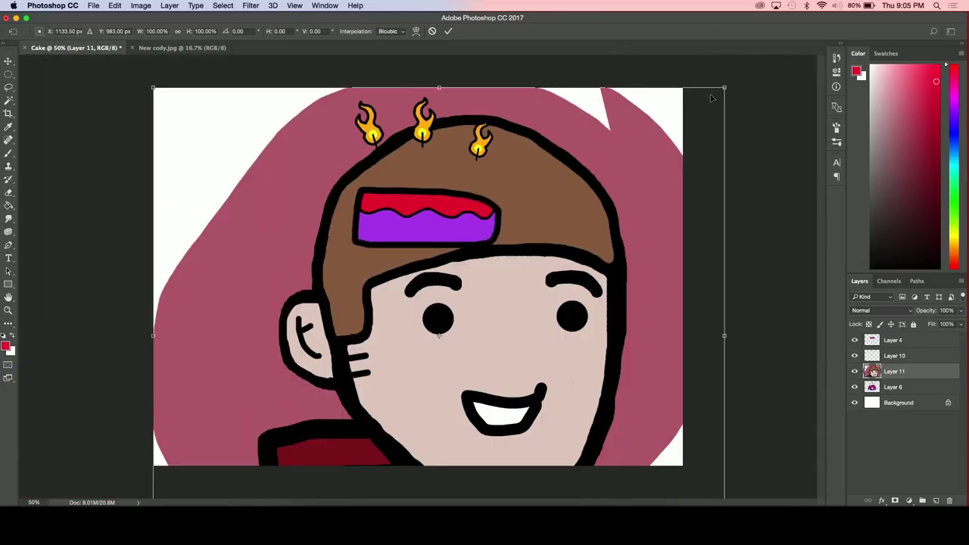
drag(725, 87, 377, 389)
drag(306, 426, 447, 286)
drag(522, 247, 400, 353)
drag(341, 356, 410, 298)
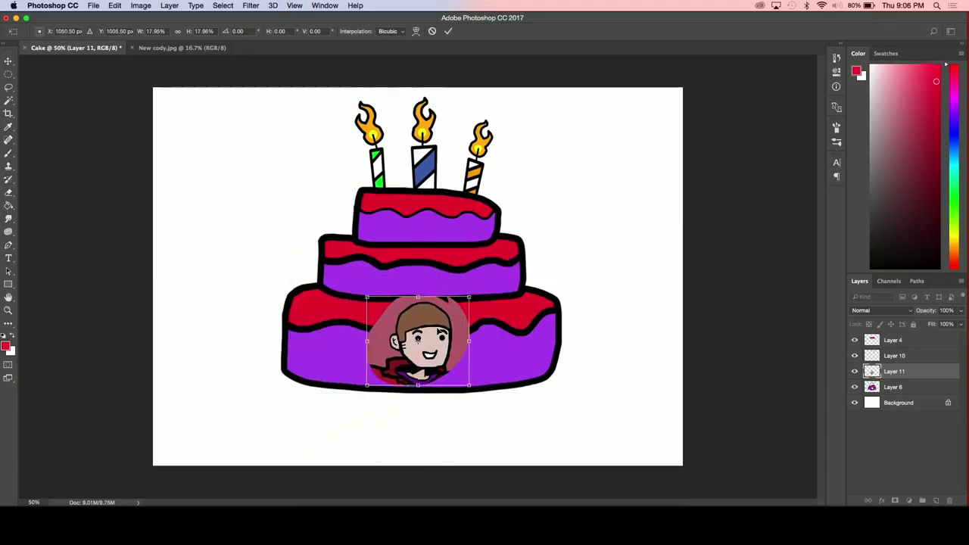
key(super+1)
key(super+equal)
key(super+equal)
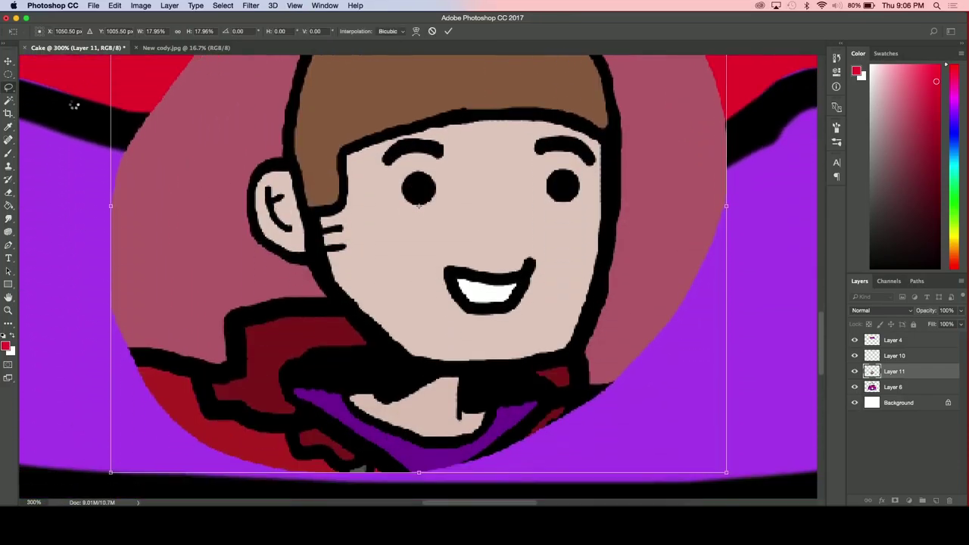
key(Return)
- Select the pink background around the pasted head with the Magic Wand, delete it, and clear the selection
click(9, 102)
click(184, 231)
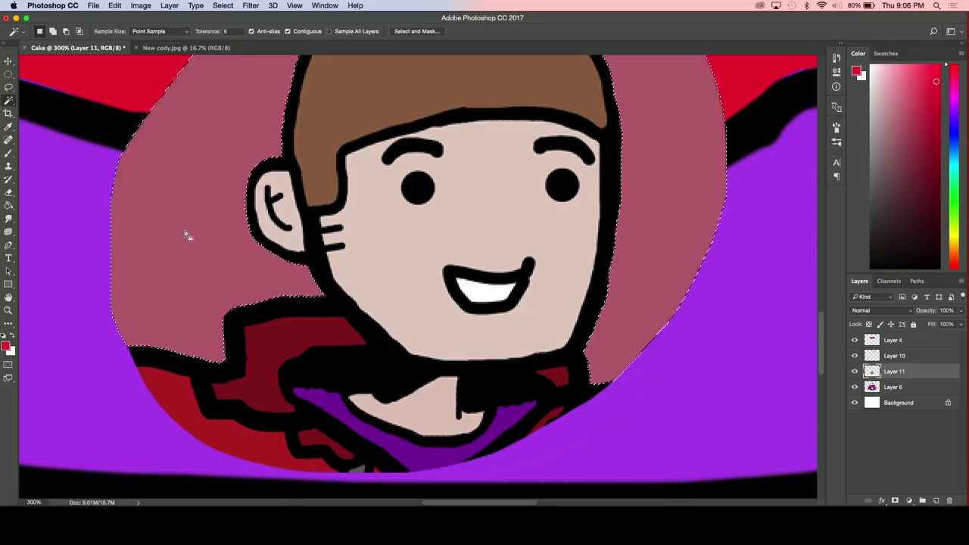
key(Delete)
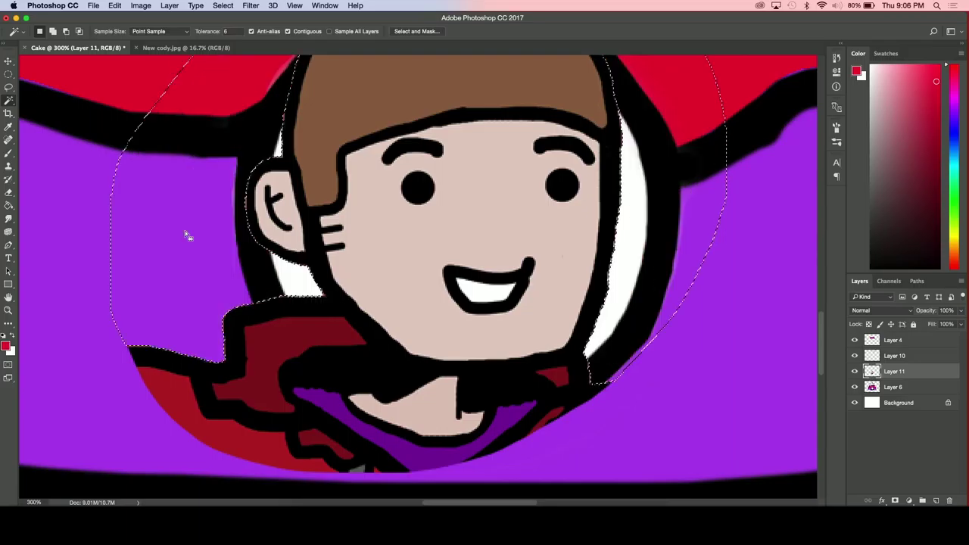
click(9, 88)
click(42, 98)
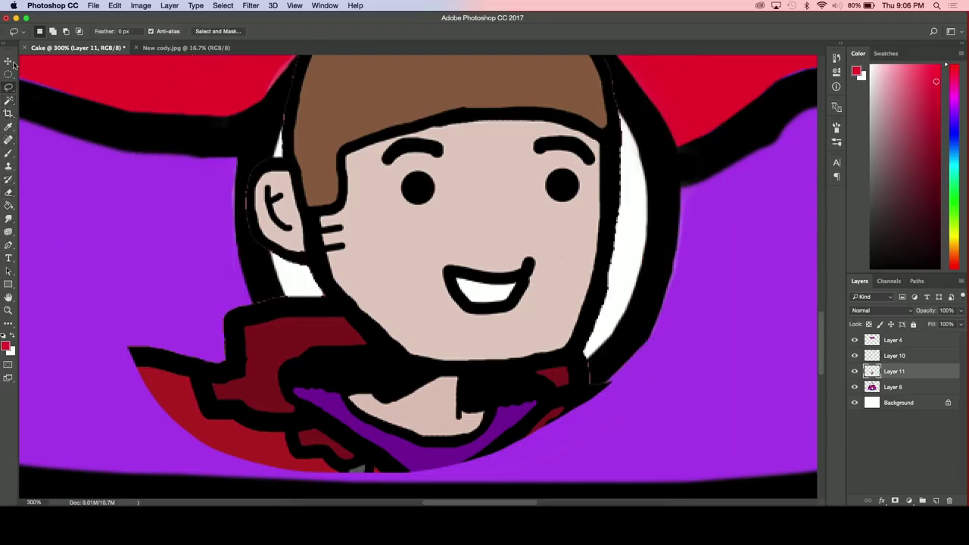
- Scale the character's head down further and position it inside the white circle with the collar against the lower outline
key(ctrl+t)
scroll(731, 69, up, 2)
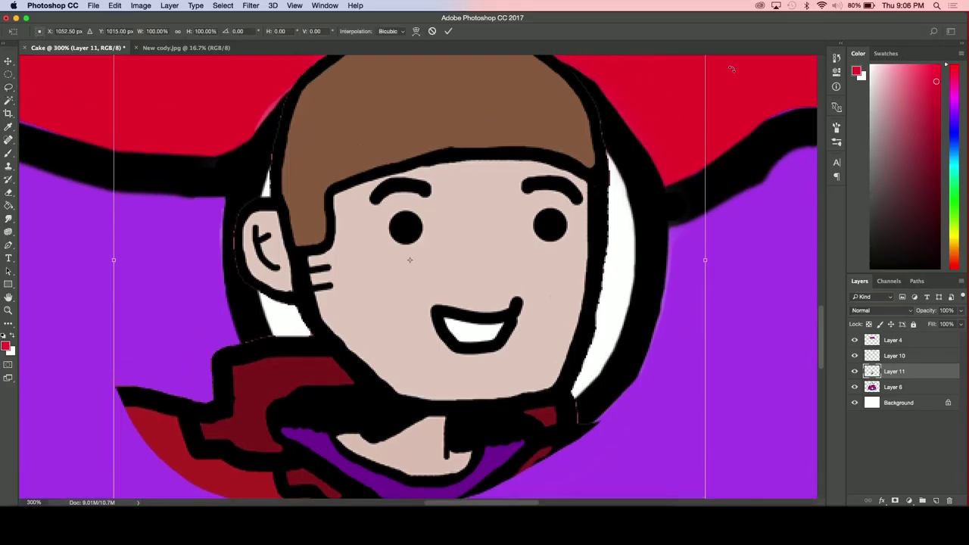
scroll(193, 444, down, 3)
drag(116, 416, 259, 301)
drag(490, 125, 499, 188)
scroll(697, 99, up, 5)
drag(670, 100, 616, 151)
drag(533, 249, 542, 269)
scroll(532, 286, down, 2)
drag(673, 190, 666, 160)
drag(515, 266, 507, 268)
key(Return)
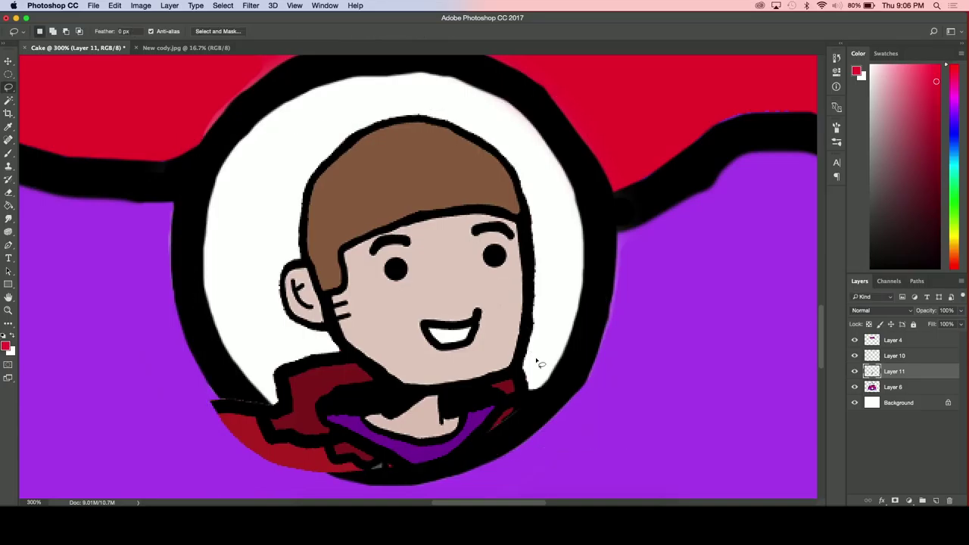
- Set the opacity of the character's head layer, Layer 11, to 50%
key(super+equal)
scroll(568, 372, down, 5)
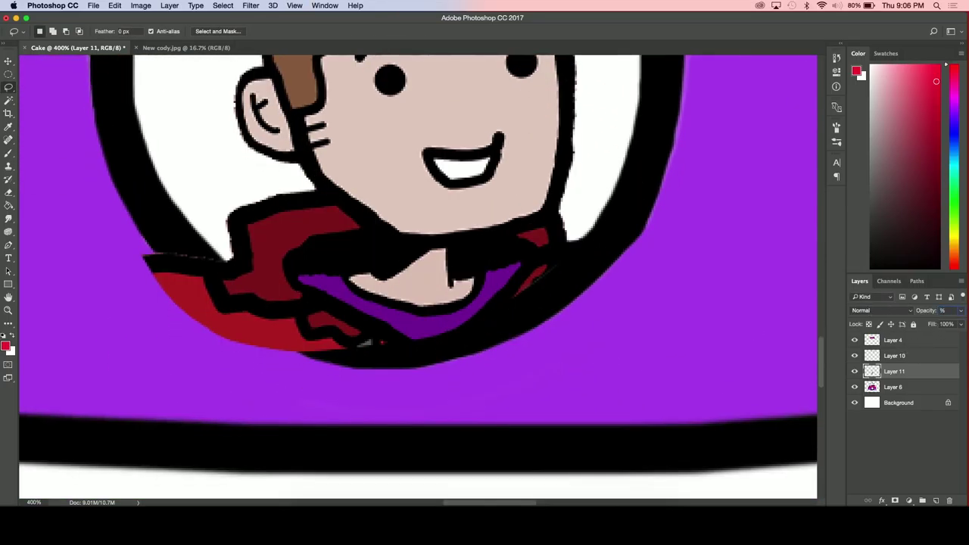
text(50)
key(Return)
- Erase the parts of the hoodie that overlap the circle's lower black outline and spill onto the purple cake
key(super+equal)
key(super+equal)
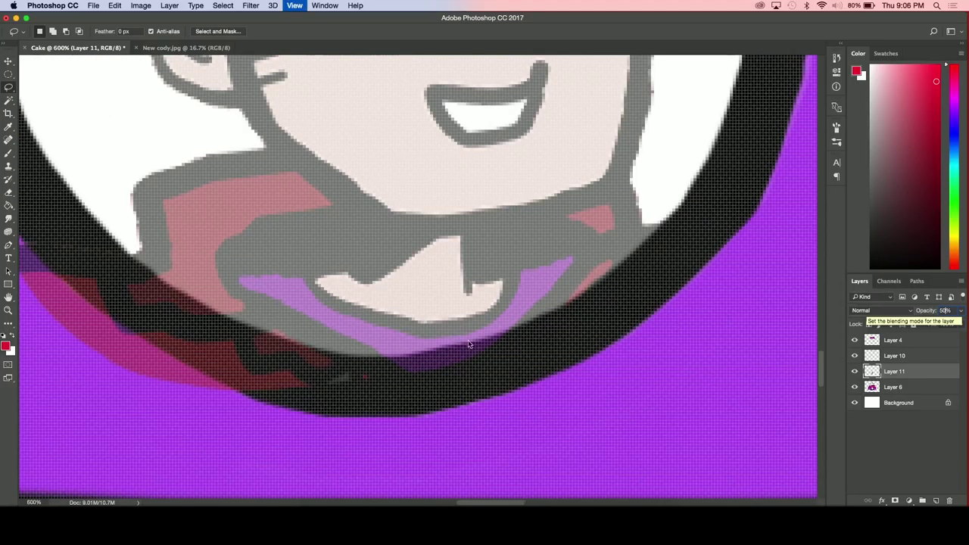
key(e)
scroll(195, 217, left, 6)
key(super+equal)
mouse_move(249, 267)
mouse_down()
mouse_move(199, 252)
mouse_move(275, 304)
mouse_move(269, 288)
mouse_move(294, 296)
mouse_up()
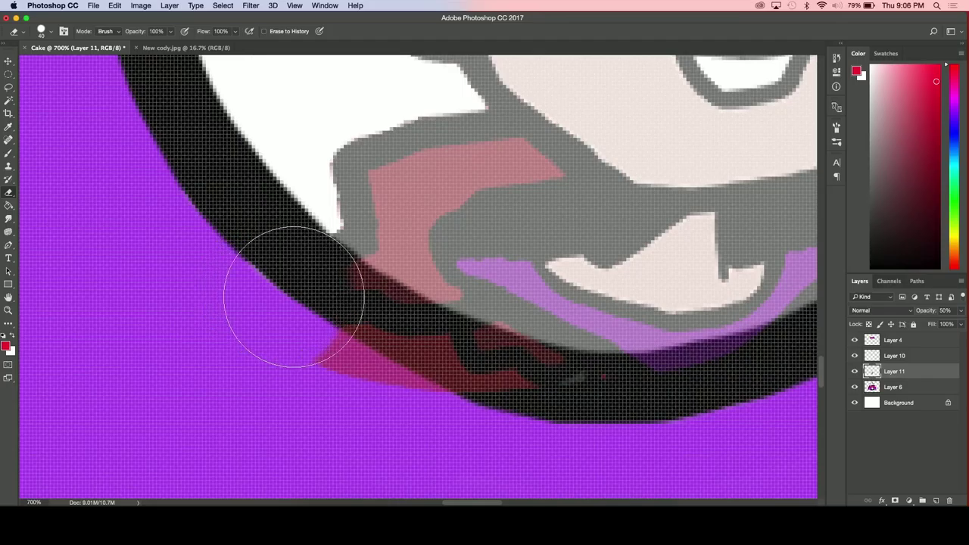
key(super+z)
mouse_move(310, 319)
mouse_down()
mouse_move(372, 363)
mouse_move(573, 432)
mouse_move(580, 422)
mouse_move(648, 415)
mouse_move(676, 428)
mouse_move(681, 415)
mouse_move(738, 407)
mouse_up()
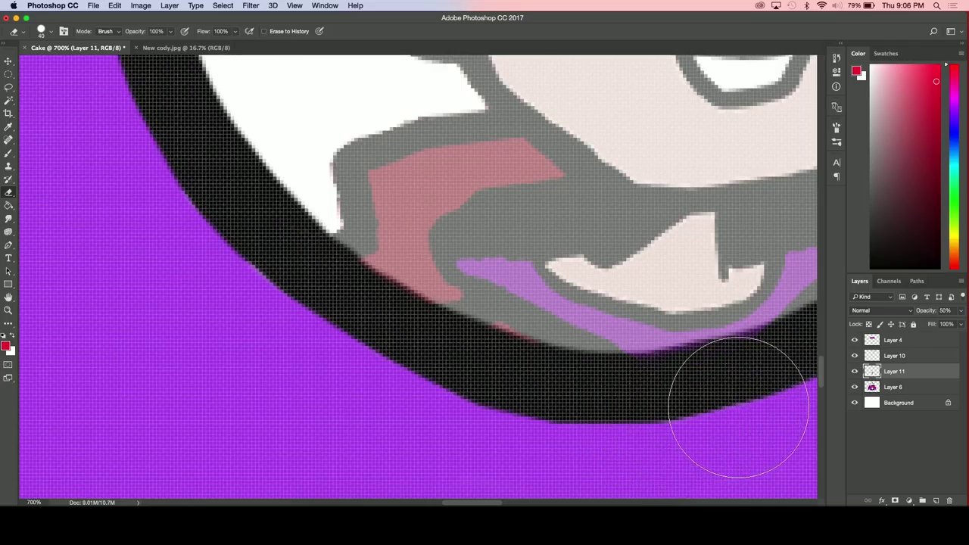
scroll(757, 400, right, 5)
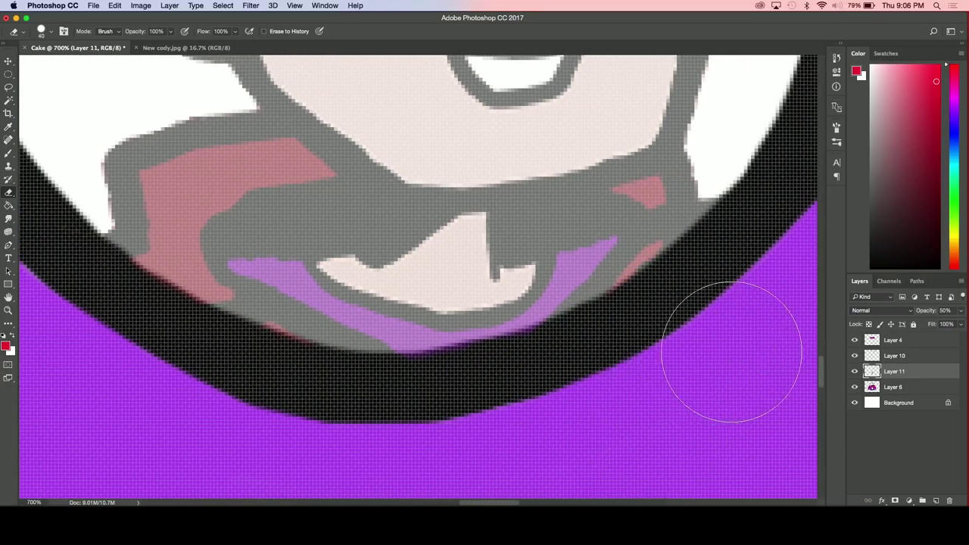
- Set Layer 11's opacity back to 100% and view the whole cake
key(super+minus)
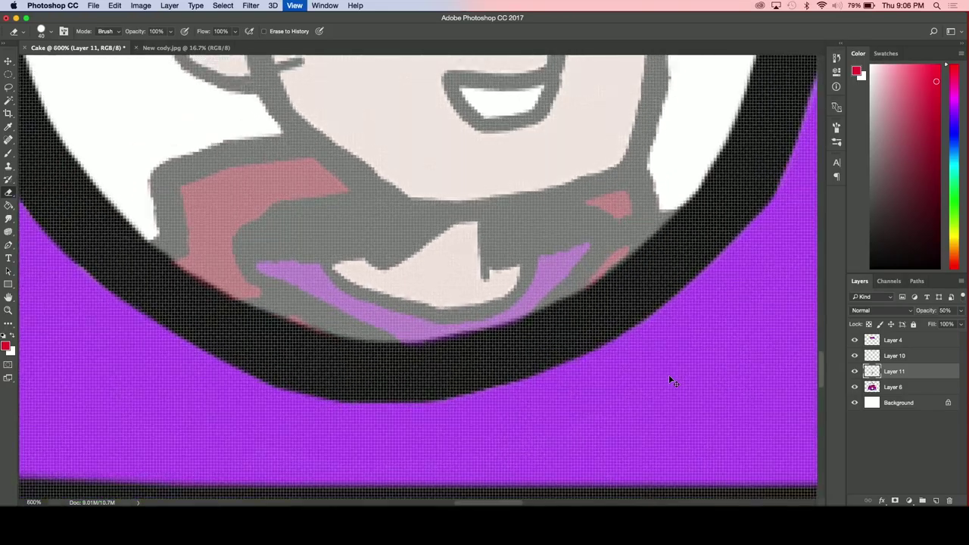
key(super+minus)
key(super+minus)
scroll(543, 328, up, 5)
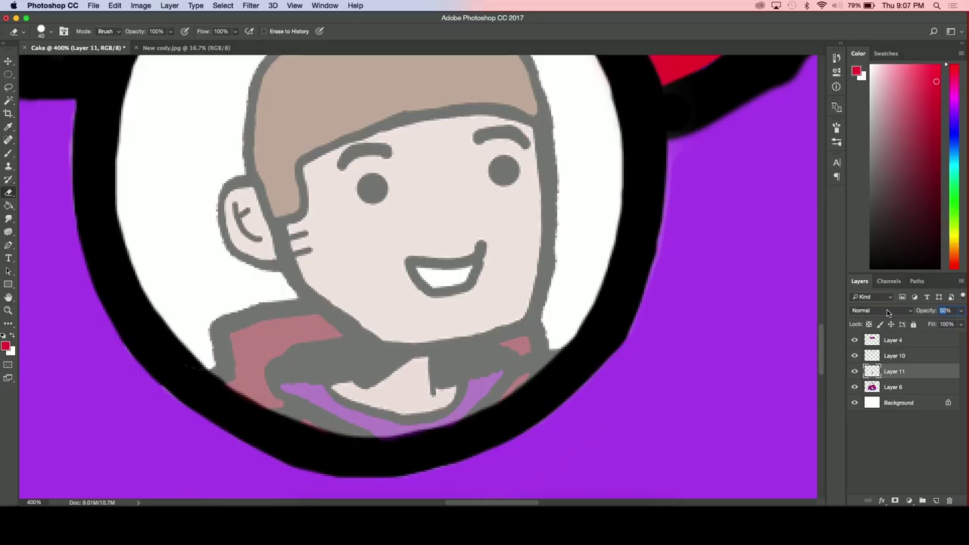
text(100)
key(Return)
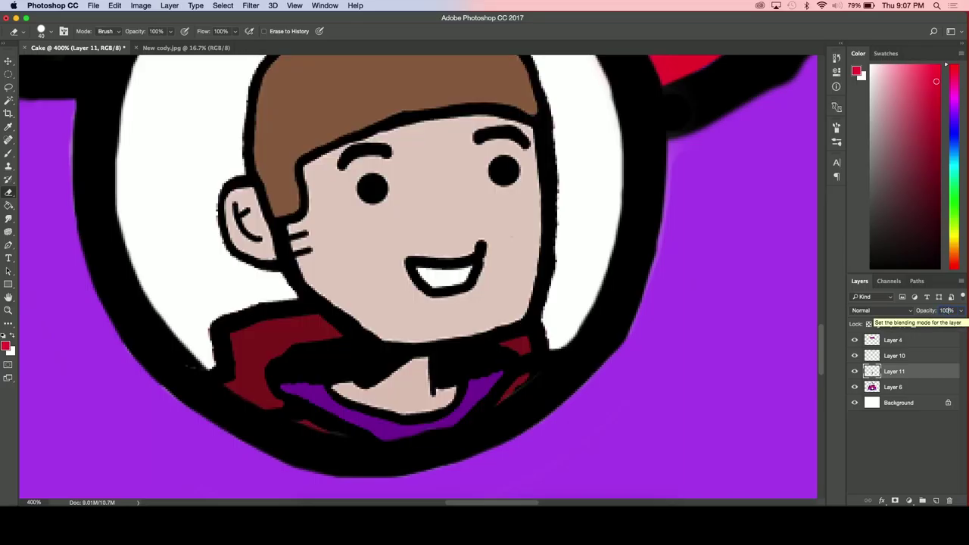
key(super+0)
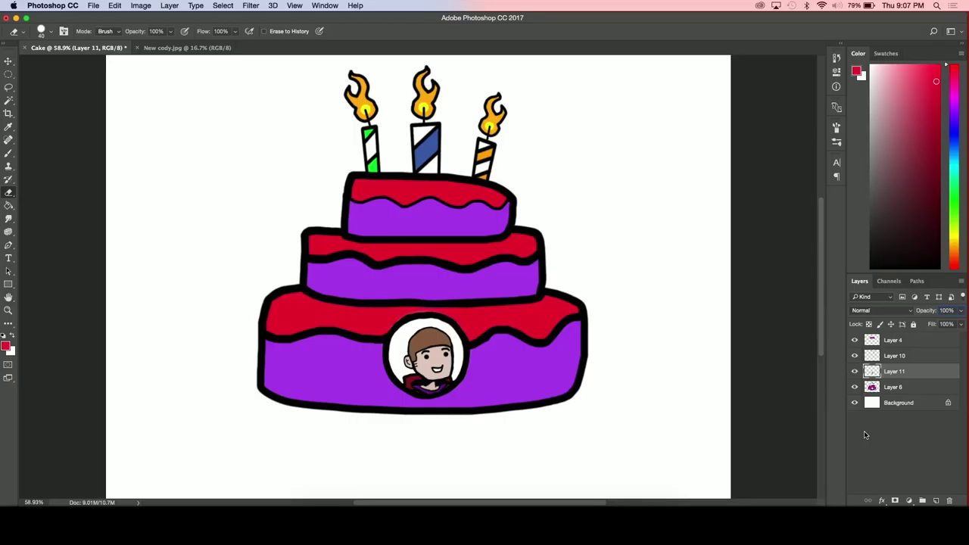
scroll(727, 420, down, 3)
scroll(580, 383, up, 5)
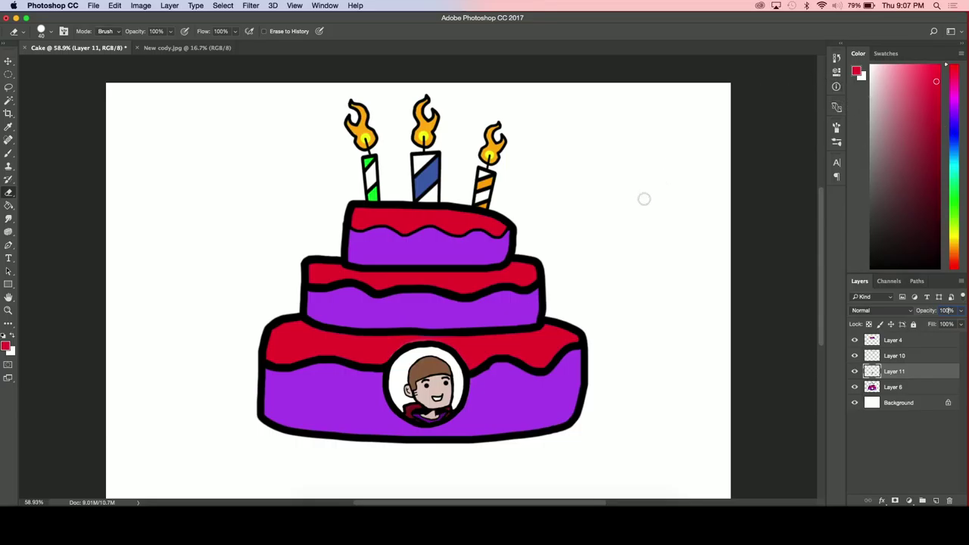
- Rotate the character's head upside down inside the circle and apply the transform
key(super+t)
drag(492, 412, 283, 426)
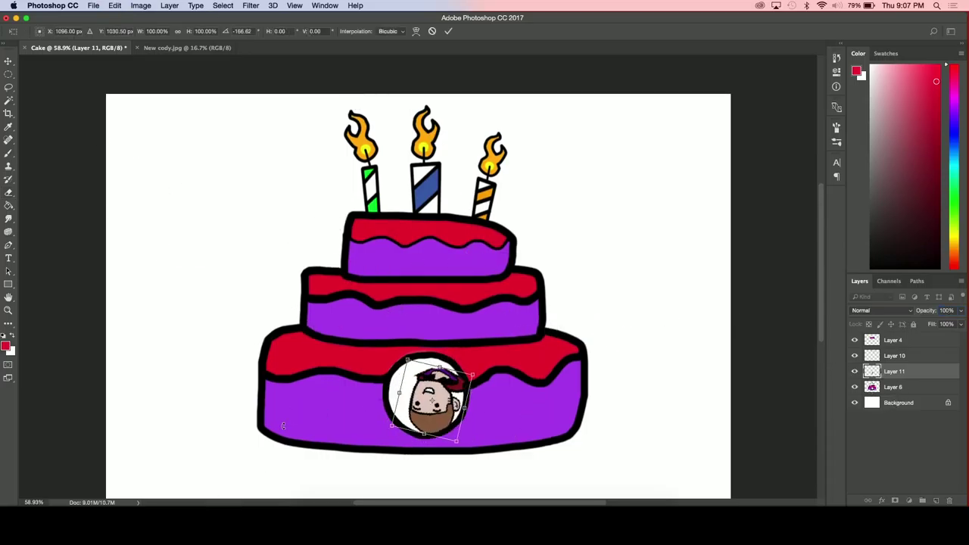
mouse_move(580, 259)
mouse_down()
mouse_move(631, 454)
mouse_move(606, 393)
mouse_up()
key(Return)
key(e)
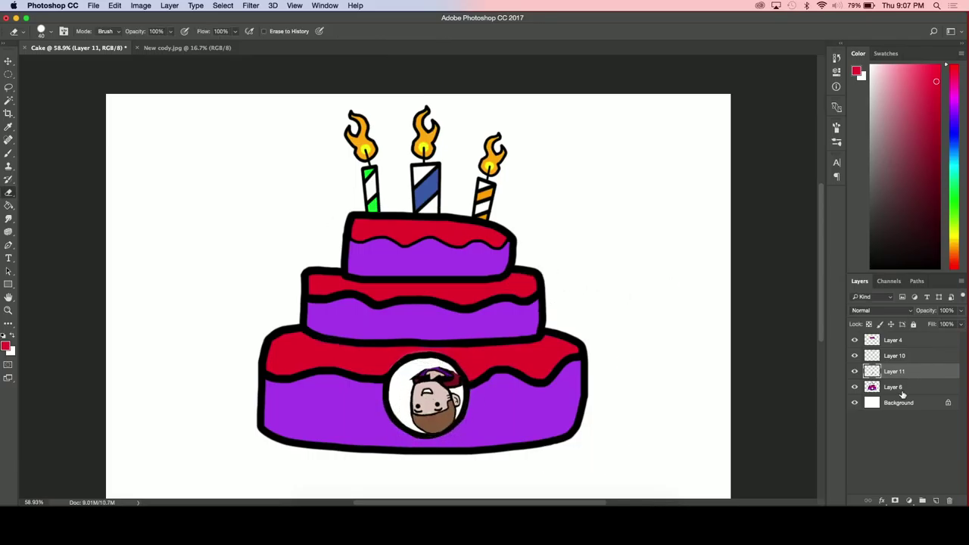
- Try rotating the cake artwork on Layer 6 by about 19.6 degrees, and undo the rotation
click(897, 387)
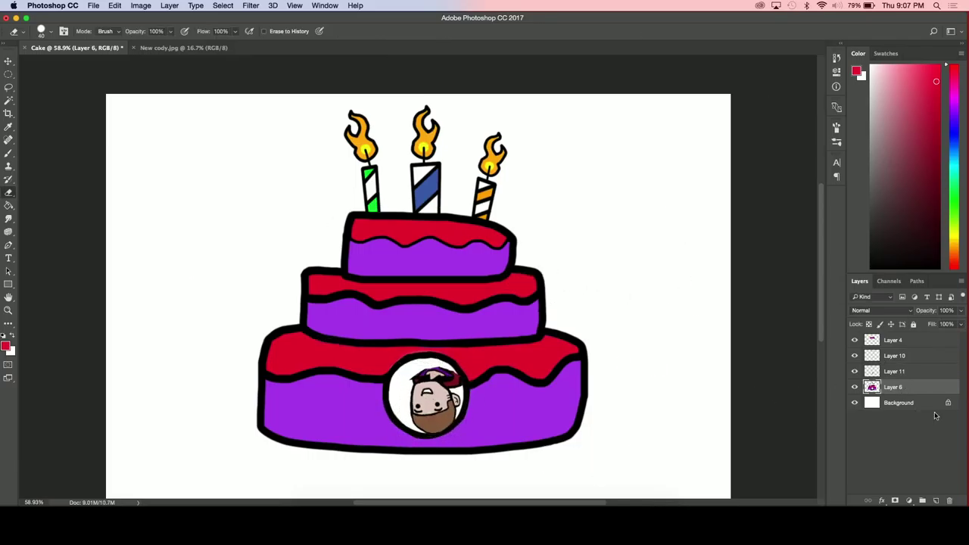
key(super+t)
drag(680, 267, 840, 369)
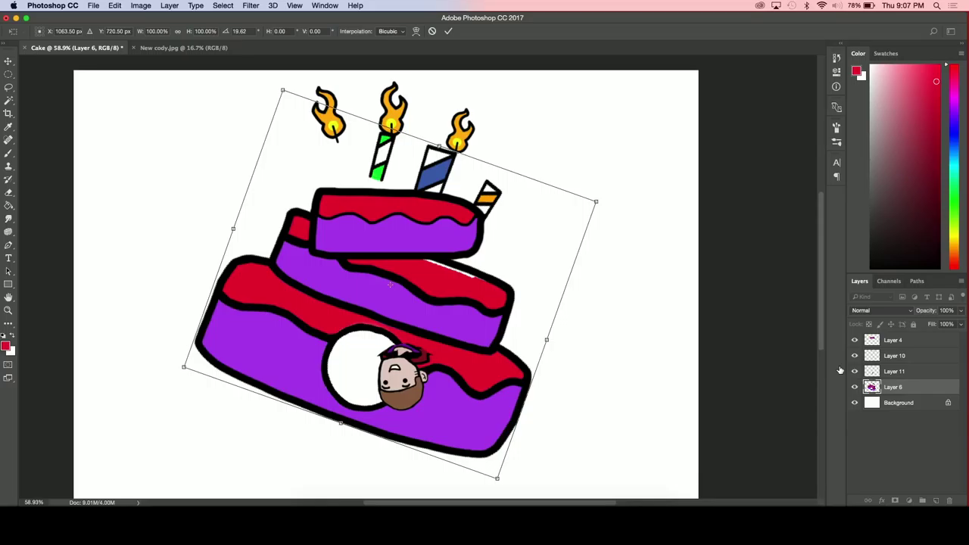
key(Return)
key(e)
key(ctrl+z)
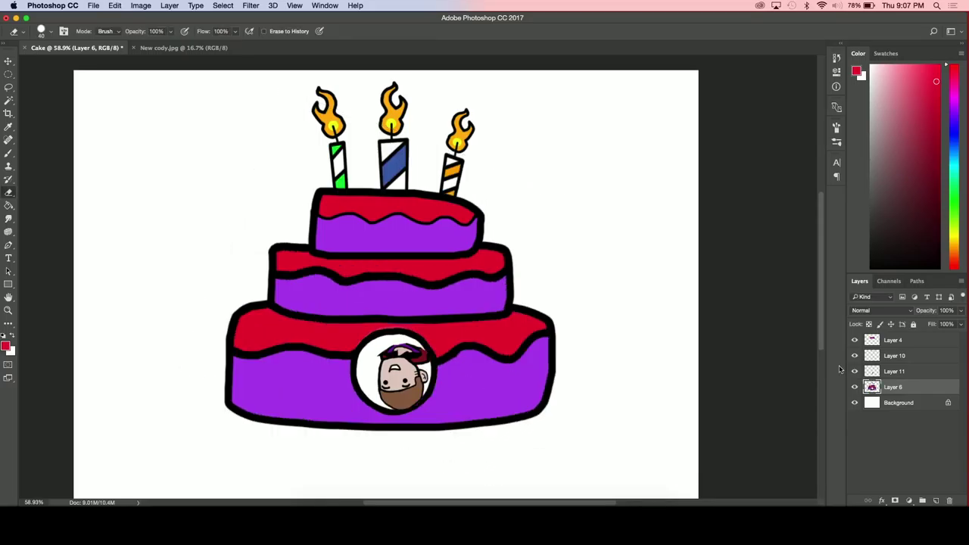